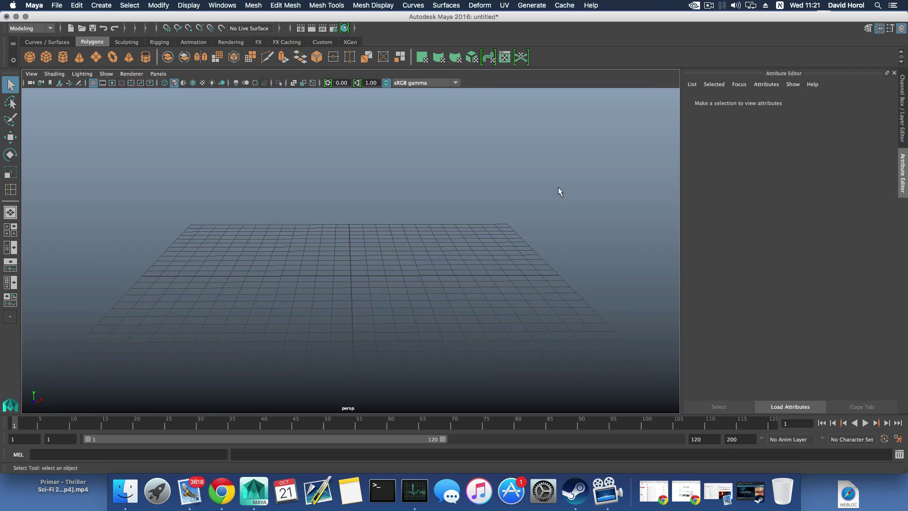
Show the Channel Box instead of the Attribute Editor and create a polygon cylinder with radius 1 and height 2 at the origin
{"action": "left_click", "coordinate": [894, 73]}
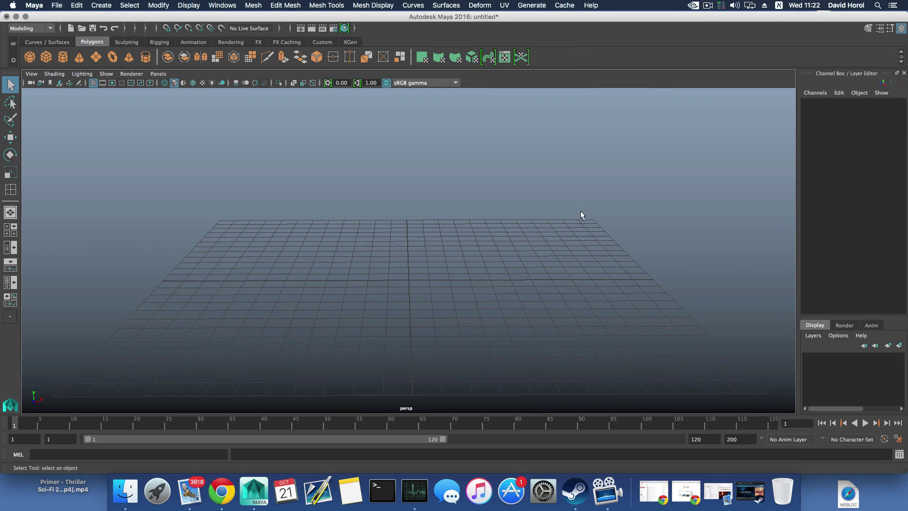
{"action": "right_click_drag", "start_coordinate": [538, 203], "coordinate": [524, 199], "text": "alt"}
{"action": "middle_click_drag", "start_coordinate": [481, 199], "coordinate": [486, 178], "text": "alt"}
{"action": "left_click_drag", "start_coordinate": [465, 193], "coordinate": [453, 201], "text": "alt"}
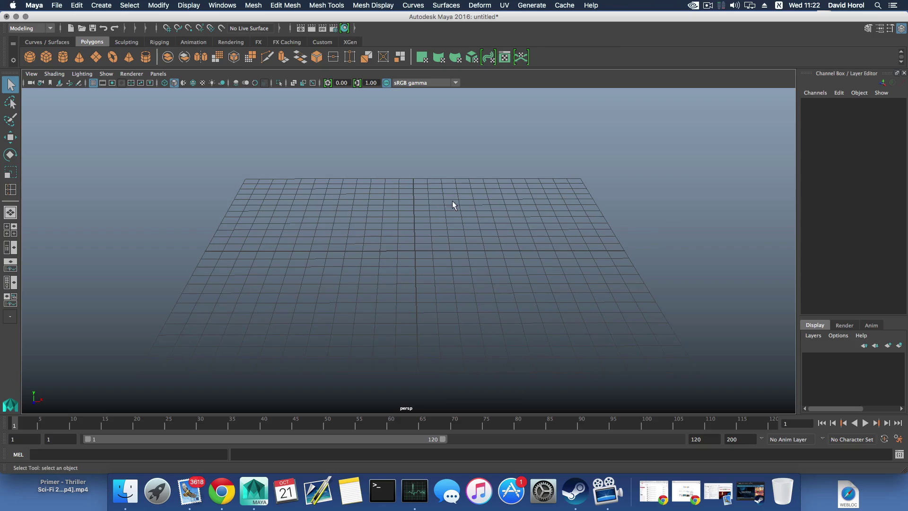
{"action": "middle_click_drag", "start_coordinate": [437, 220], "coordinate": [422, 212], "text": "alt"}
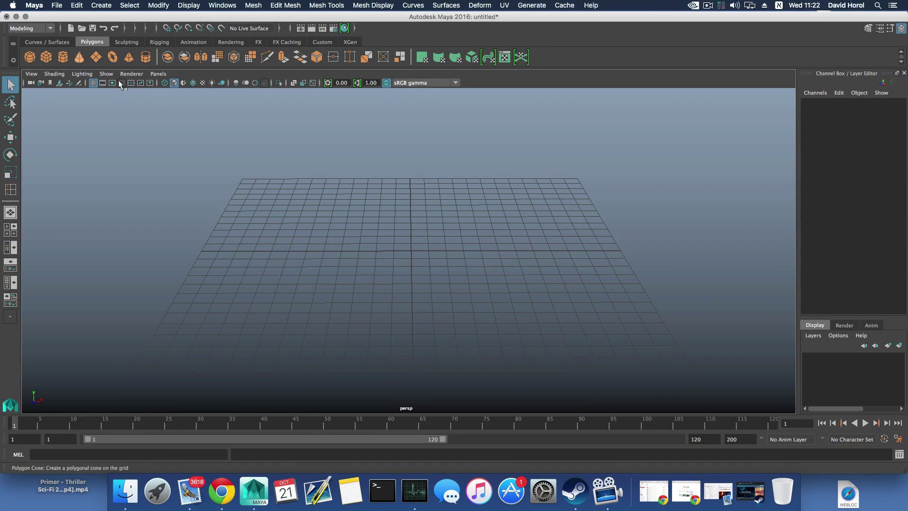
{"action": "left_click", "coordinate": [63, 57]}
{"action": "scroll", "coordinate": [405, 233], "scroll_direction": "up", "scroll_amount": 5}
{"action": "key", "text": "5"}
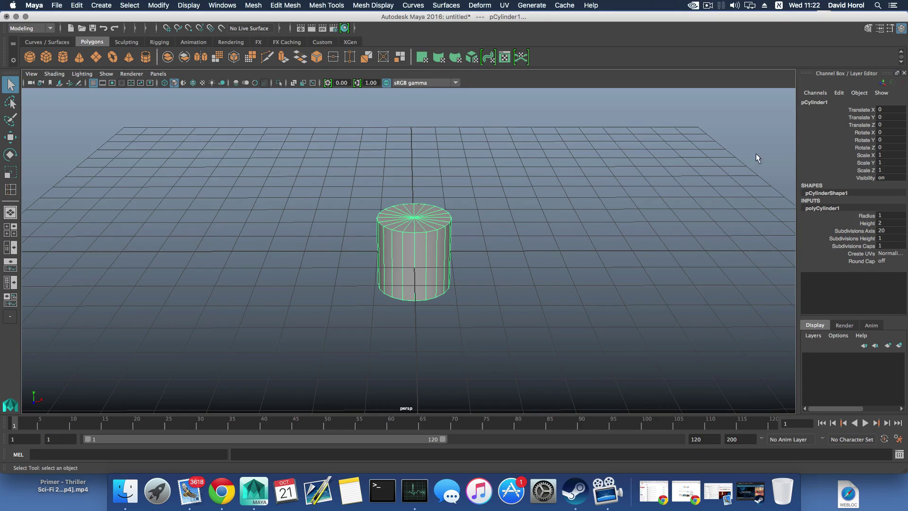
Select the cylinder's bottom ring of vertices and scale it inward horizontally to about 0.835 to taper the shape
{"action": "left_click_drag", "start_coordinate": [531, 170], "coordinate": [479, 232], "text": "alt"}
{"action": "right_click_drag", "start_coordinate": [430, 229], "coordinate": [372, 223]}
{"action": "left_click_drag", "start_coordinate": [335, 246], "coordinate": [520, 353]}
{"action": "key", "text": "r"}
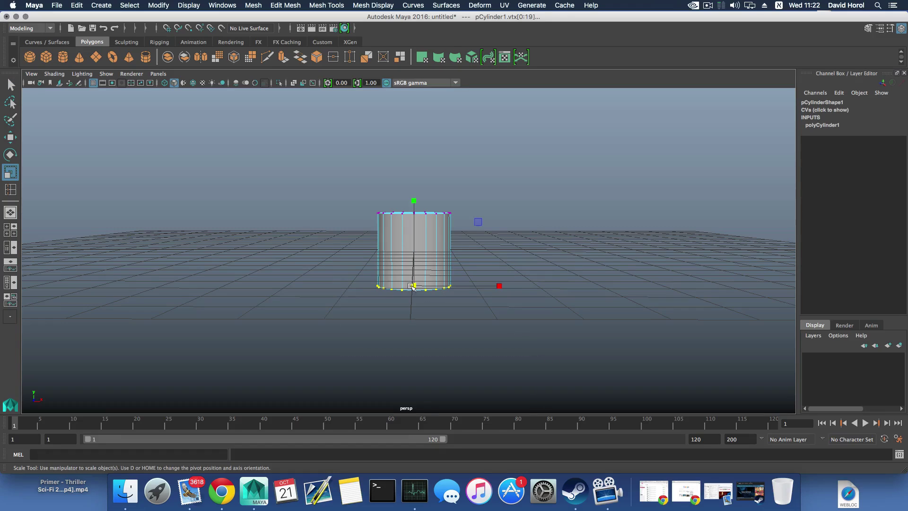
{"action": "left_click_drag", "start_coordinate": [413, 287], "coordinate": [407, 287]}
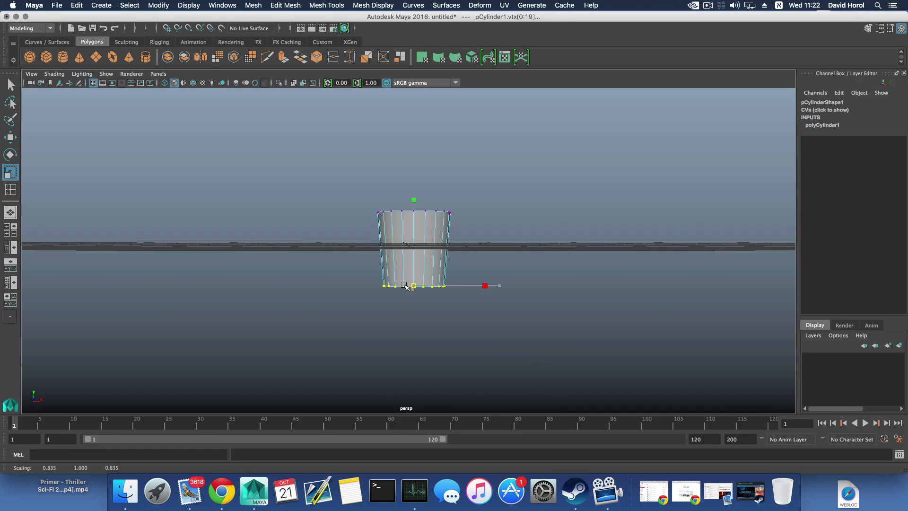
Raise the bottom ring of vertices to grid level, shortening the tapered cylinder to about 1 unit high
{"action": "key", "text": "w"}
{"action": "left_click_drag", "start_coordinate": [412, 244], "coordinate": [414, 209]}
{"action": "mouse_move", "coordinate": [393, 298]}
{"action": "left_mouse_down", "text": "alt"}
{"action": "mouse_move", "coordinate": [398, 264]}
{"action": "mouse_move", "coordinate": [386, 277]}
{"action": "mouse_move", "coordinate": [387, 303]}
{"action": "left_mouse_up", "text": "alt"}
Insert four evenly spaced horizontal edge loops around the tapered cylinder's side wall
{"action": "left_click_drag", "start_coordinate": [409, 260], "coordinate": [435, 209], "text": "alt"}
{"action": "scroll", "coordinate": [407, 268], "scroll_direction": "up", "scroll_amount": 3}
{"action": "scroll", "coordinate": [402, 242], "scroll_direction": "up", "scroll_amount": 3}
{"action": "key", "text": "F8"}
{"action": "right_click_drag", "start_coordinate": [433, 208], "coordinate": [413, 222], "text": "shift"}
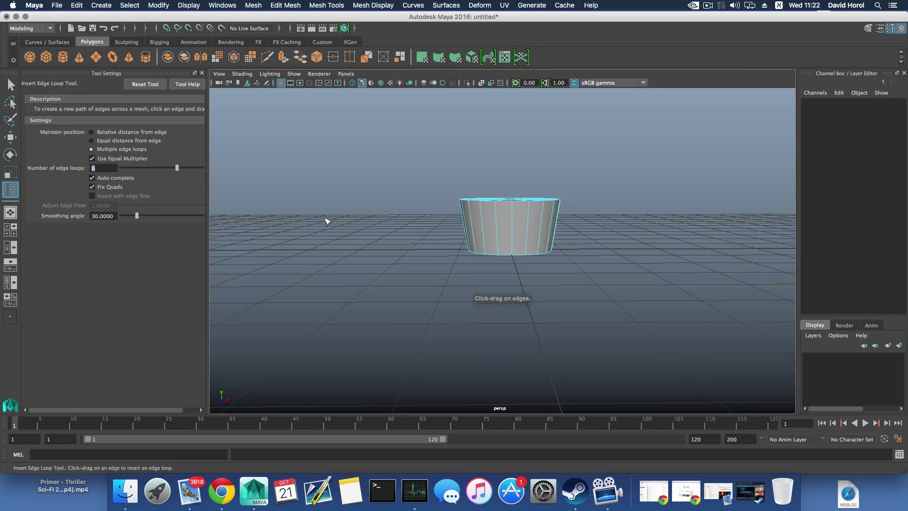
{"action": "left_click", "coordinate": [528, 237]}
{"action": "scroll", "coordinate": [535, 267], "scroll_direction": "up", "scroll_amount": 5}
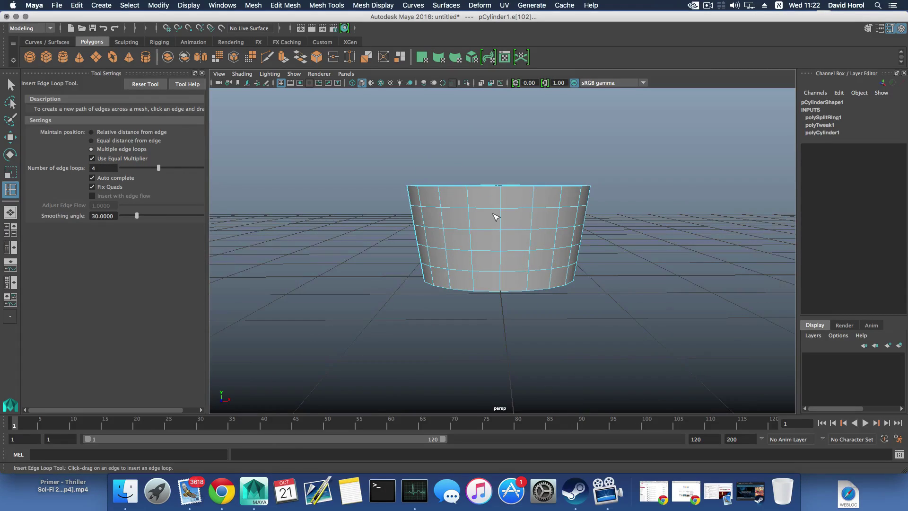
Select all faces of the side wall and extrude them with Keep Faces Together turned off
{"action": "right_click_drag", "start_coordinate": [496, 217], "coordinate": [500, 247]}
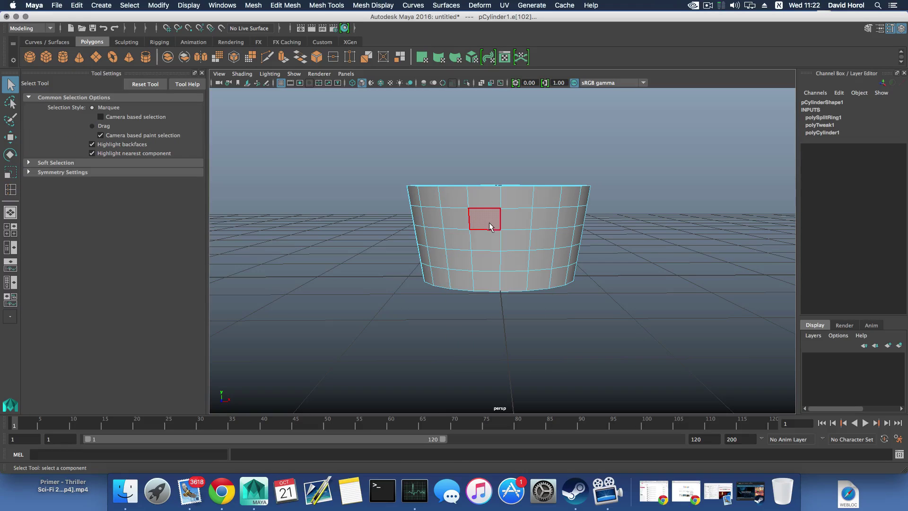
{"action": "left_click_drag", "start_coordinate": [416, 200], "coordinate": [413, 189], "text": "alt"}
{"action": "key", "text": "space"}
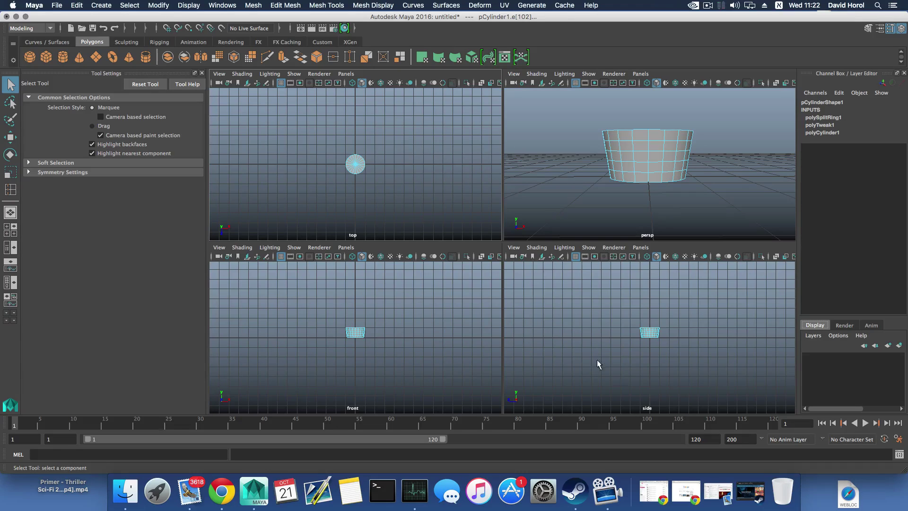
{"action": "key", "text": "space"}
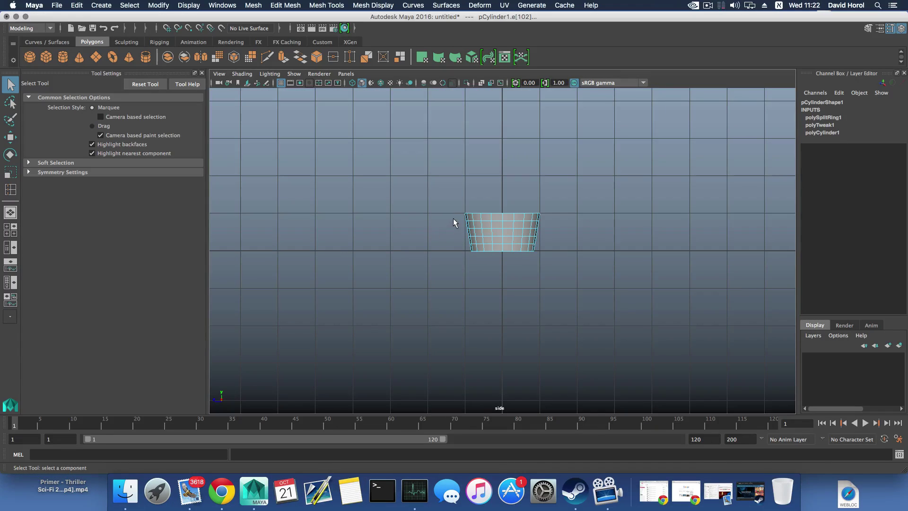
{"action": "left_click_drag", "start_coordinate": [455, 217], "coordinate": [570, 248]}
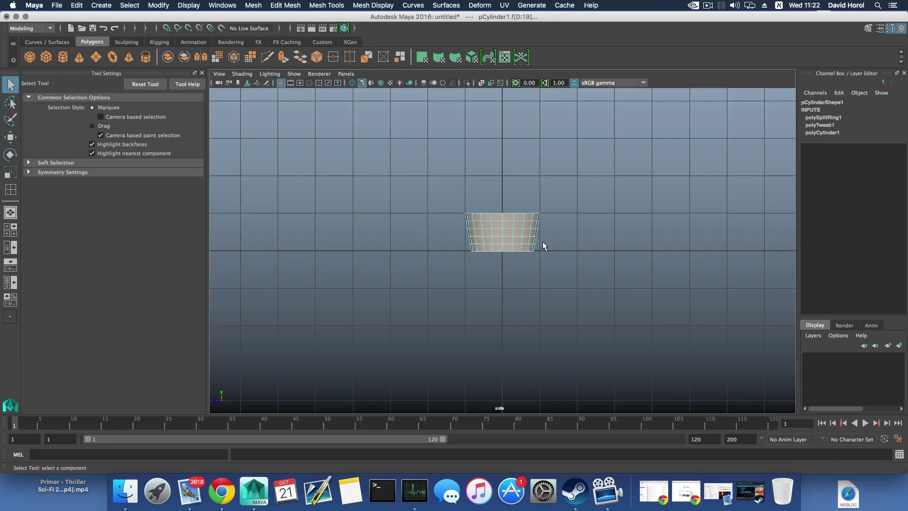
{"action": "left_click", "coordinate": [282, 57]}
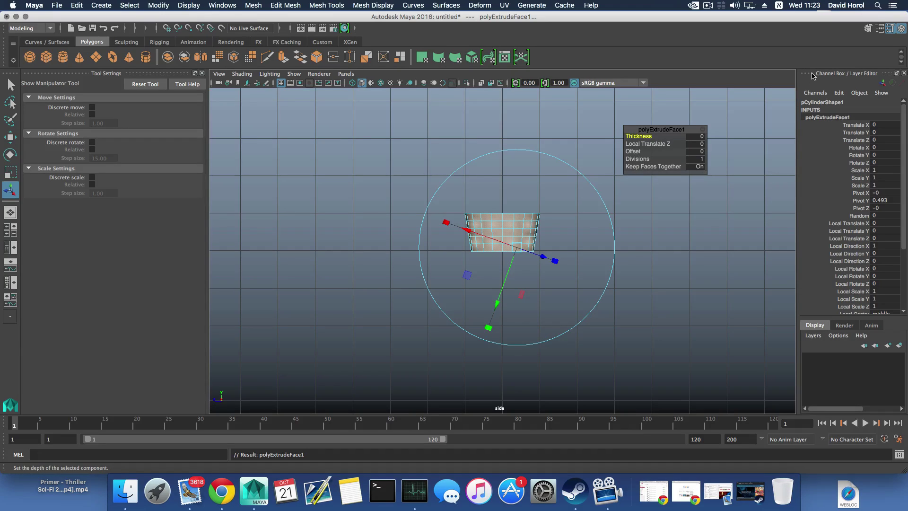
{"action": "left_click", "coordinate": [880, 28]}
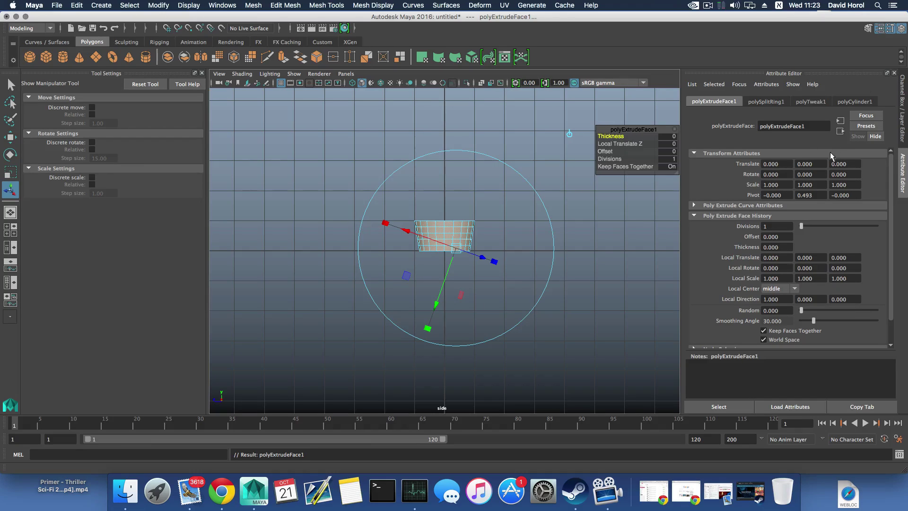
{"action": "scroll", "coordinate": [786, 311], "scroll_direction": "down", "scroll_amount": 2}
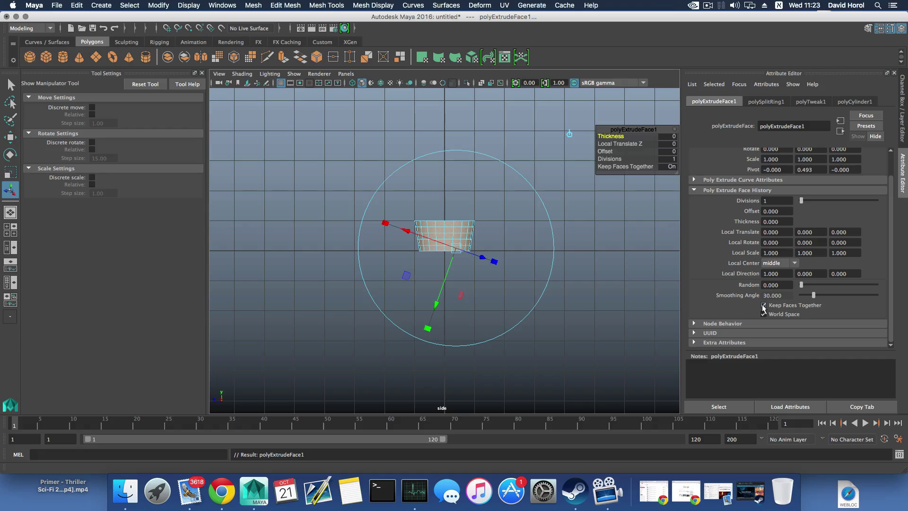
{"action": "scroll", "coordinate": [513, 260], "scroll_direction": "up", "scroll_amount": 3}
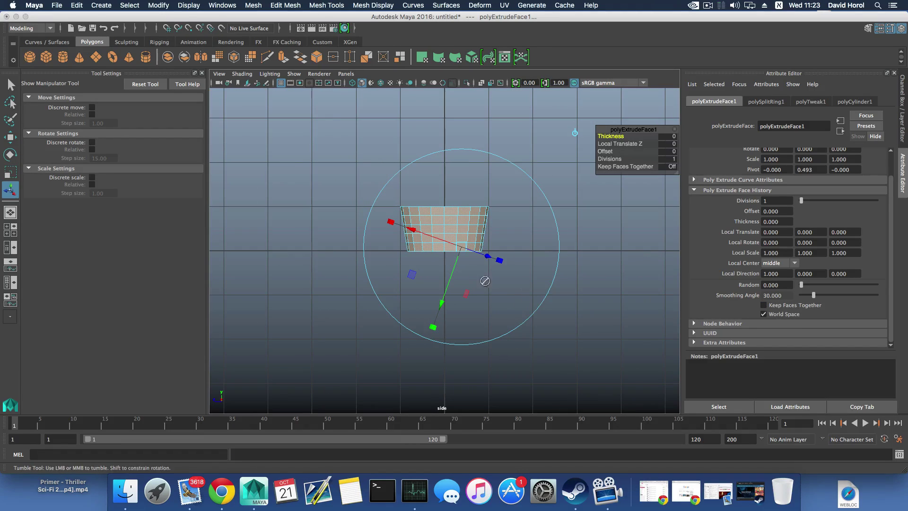
Scale the extruded side faces inward uniformly to a local scale of 0.8, forming separate panels
{"action": "left_click_drag", "start_coordinate": [490, 277], "coordinate": [492, 284], "text": "alt"}
{"action": "scroll", "coordinate": [493, 271], "scroll_direction": "up", "scroll_amount": 1}
{"action": "key", "text": "space"}
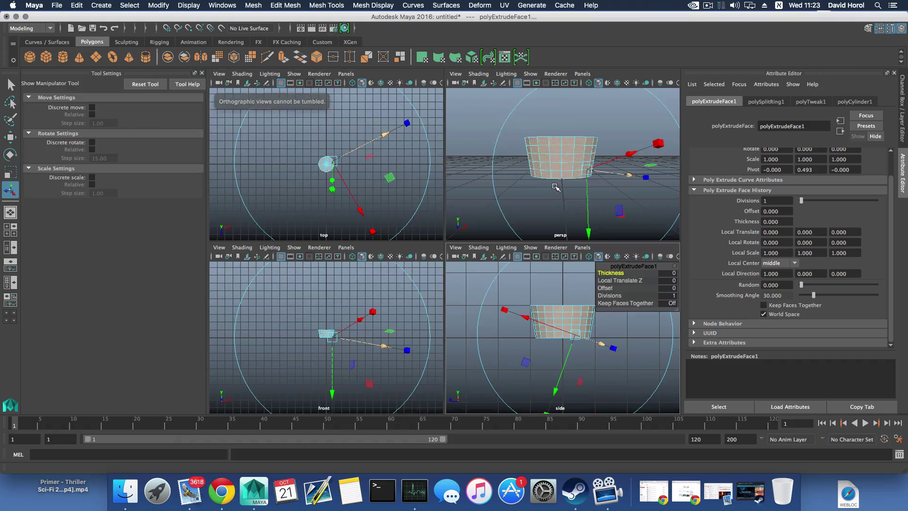
{"action": "key", "text": "space"}
{"action": "middle_click_drag", "start_coordinate": [490, 274], "coordinate": [461, 269], "text": "alt"}
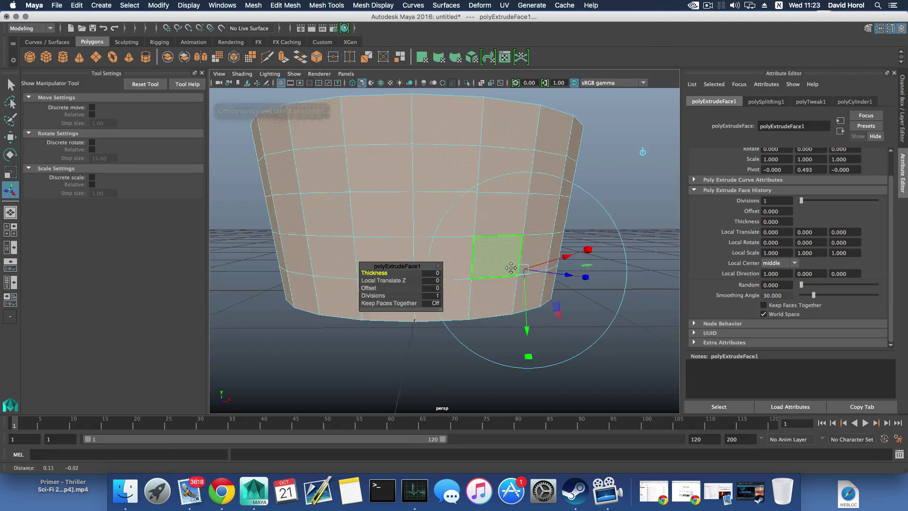
{"action": "left_click", "coordinate": [584, 250]}
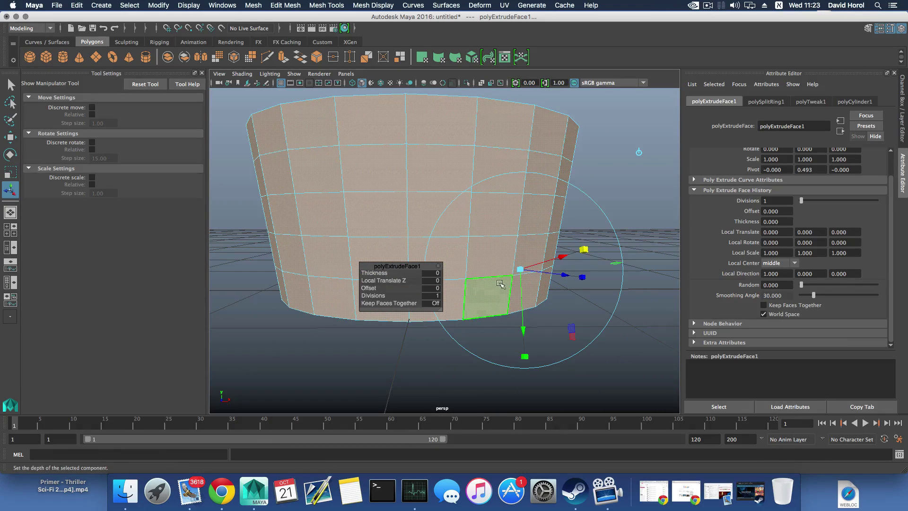
{"action": "left_click_drag", "start_coordinate": [523, 268], "coordinate": [518, 270]}
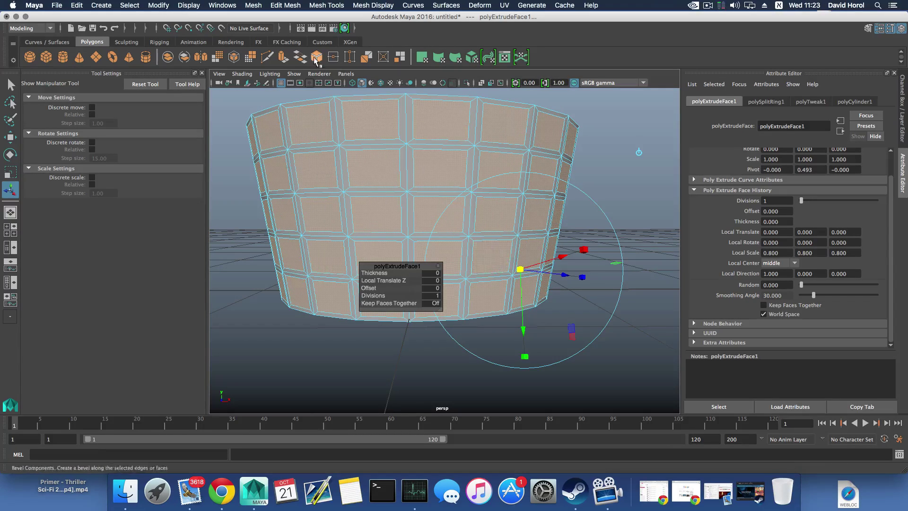
Extrude the inset panel faces again and scale them uniformly to a local scale of about 0.917
{"action": "left_click", "coordinate": [281, 59]}
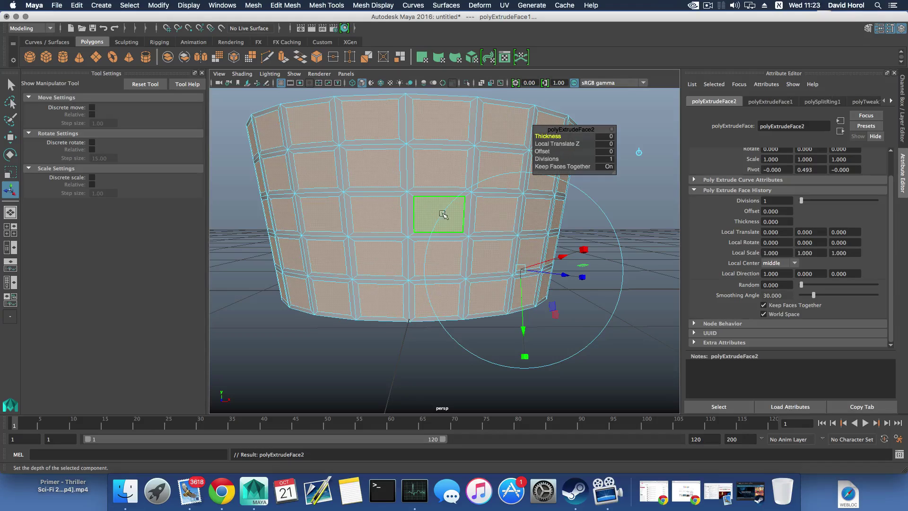
{"action": "left_click", "coordinate": [583, 250]}
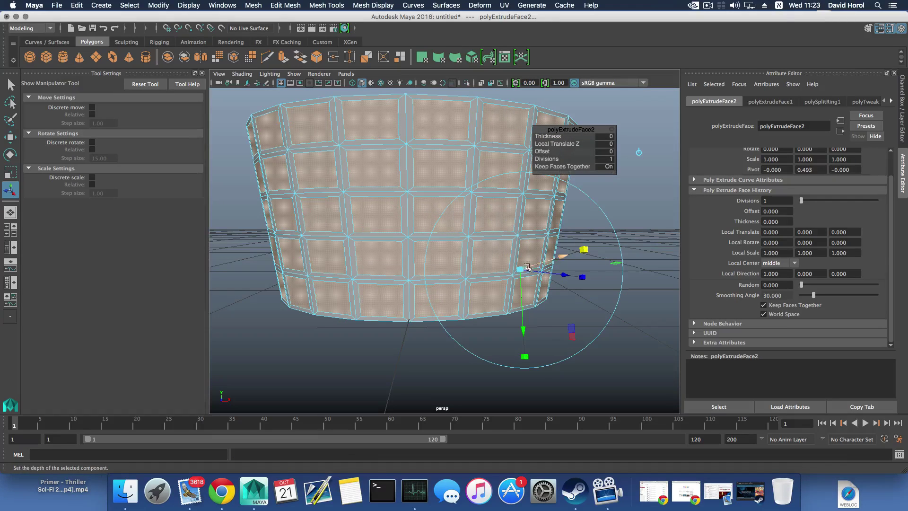
{"action": "left_click_drag", "start_coordinate": [520, 269], "coordinate": [518, 271]}
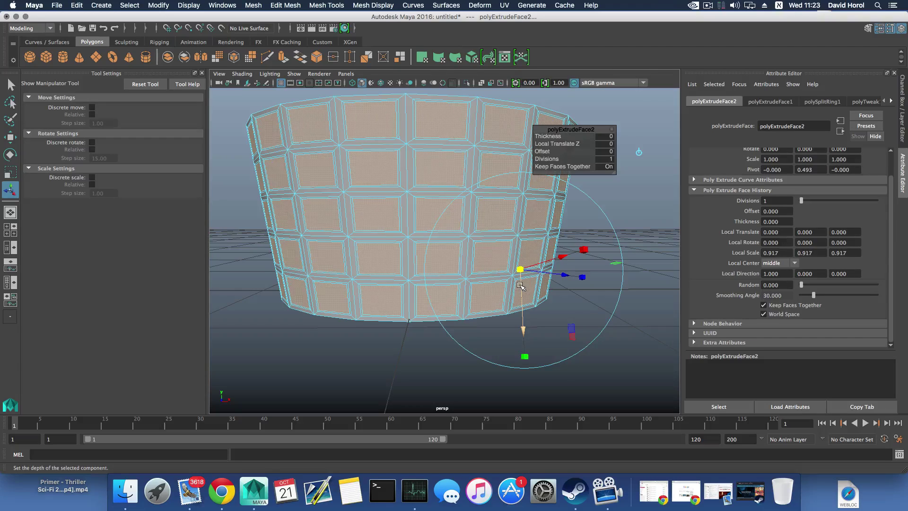
{"action": "key", "text": "F8"}
Insert a vertical edge loop through the middle of each of the 20 panel columns around the side wall
{"action": "mouse_move", "coordinate": [522, 284]}
{"action": "middle_mouse_down", "text": "alt"}
{"action": "mouse_move", "coordinate": [543, 289]}
{"action": "mouse_move", "coordinate": [532, 284]}
{"action": "middle_mouse_up", "text": "alt"}
{"action": "right_click_drag", "start_coordinate": [476, 203], "coordinate": [480, 233]}
{"action": "left_click", "coordinate": [467, 197]}
{"action": "left_click_drag", "start_coordinate": [466, 264], "coordinate": [479, 246], "text": "alt"}
{"action": "left_click", "coordinate": [483, 218]}
{"action": "key", "text": "g"}
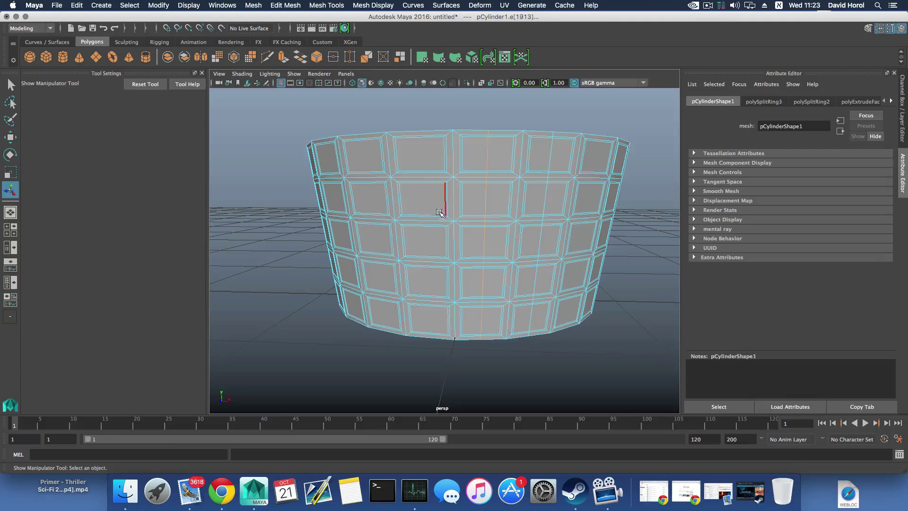
{"action": "left_click", "coordinate": [427, 216]}
{"action": "key", "text": "g"}
{"action": "left_click_drag", "start_coordinate": [423, 234], "coordinate": [452, 242], "text": "alt"}
{"action": "left_click", "coordinate": [454, 203]}
{"action": "key", "text": "g"}
{"action": "left_click", "coordinate": [450, 212]}
{"action": "key", "text": "g"}
{"action": "left_click", "coordinate": [440, 214]}
{"action": "key", "text": "g"}
{"action": "left_click", "coordinate": [443, 217]}
{"action": "key", "text": "g"}
{"action": "left_click", "coordinate": [423, 216]}
{"action": "key", "text": "g"}
{"action": "left_click", "coordinate": [428, 221]}
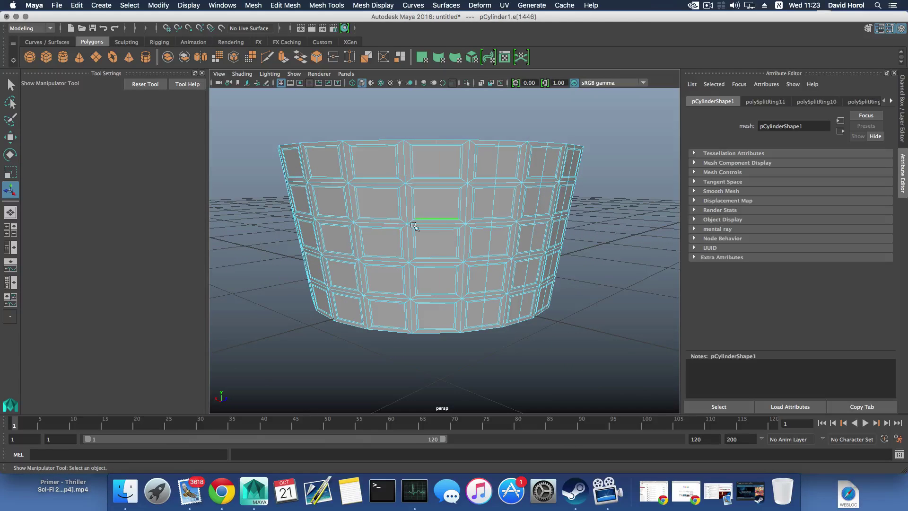
{"action": "key", "text": "g"}
{"action": "left_click", "coordinate": [380, 226]}
{"action": "key", "text": "g"}
{"action": "left_click_drag", "start_coordinate": [372, 234], "coordinate": [428, 247], "text": "alt"}
{"action": "left_click", "coordinate": [408, 216]}
{"action": "key", "text": "g"}
{"action": "left_click", "coordinate": [389, 232]}
{"action": "key", "text": "g"}
{"action": "left_click", "coordinate": [402, 203]}
{"action": "left_click", "coordinate": [401, 218]}
{"action": "left_click", "coordinate": [410, 228]}
{"action": "key", "text": "g"}
{"action": "left_click", "coordinate": [401, 229]}
{"action": "key", "text": "g"}
{"action": "left_click", "coordinate": [404, 227]}
{"action": "key", "text": "g"}
{"action": "left_click", "coordinate": [430, 252]}
{"action": "key", "text": "g"}
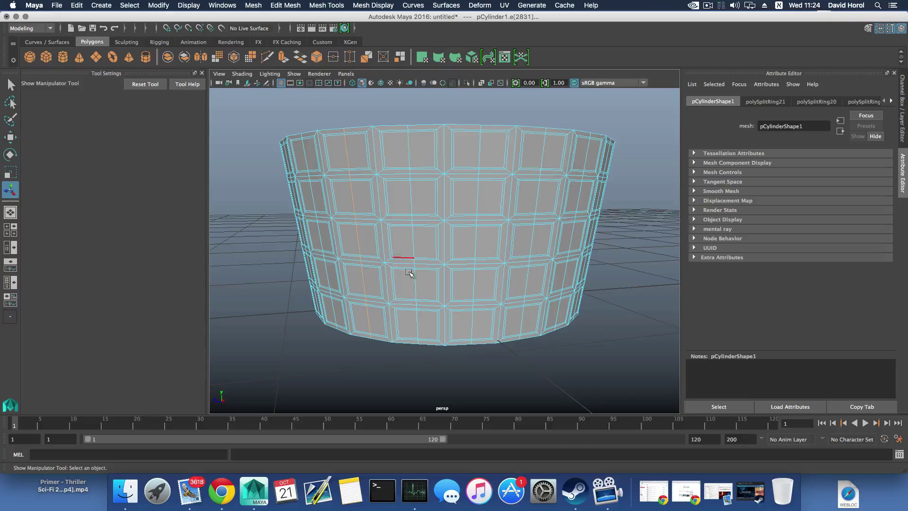
Insert a horizontal edge loop through the middle of each of the five panel rows
{"action": "left_click", "coordinate": [409, 161]}
{"action": "key", "text": "g"}
{"action": "left_click", "coordinate": [411, 193]}
{"action": "key", "text": "g"}
{"action": "left_click", "coordinate": [415, 248]}
{"action": "key", "text": "g"}
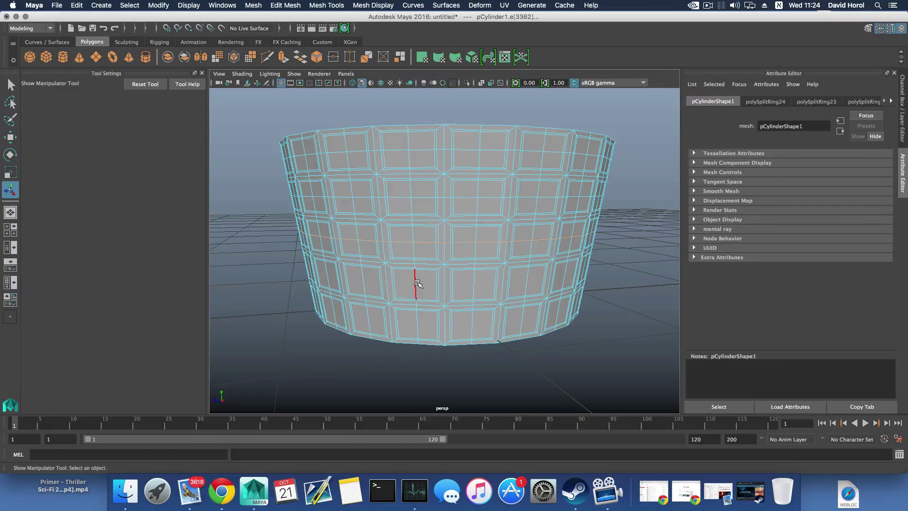
{"action": "left_click", "coordinate": [417, 282]}
{"action": "key", "text": "g"}
{"action": "left_click", "coordinate": [418, 319]}
{"action": "key", "text": "g"}
{"action": "scroll", "coordinate": [442, 291], "scroll_direction": "down", "scroll_amount": 5}
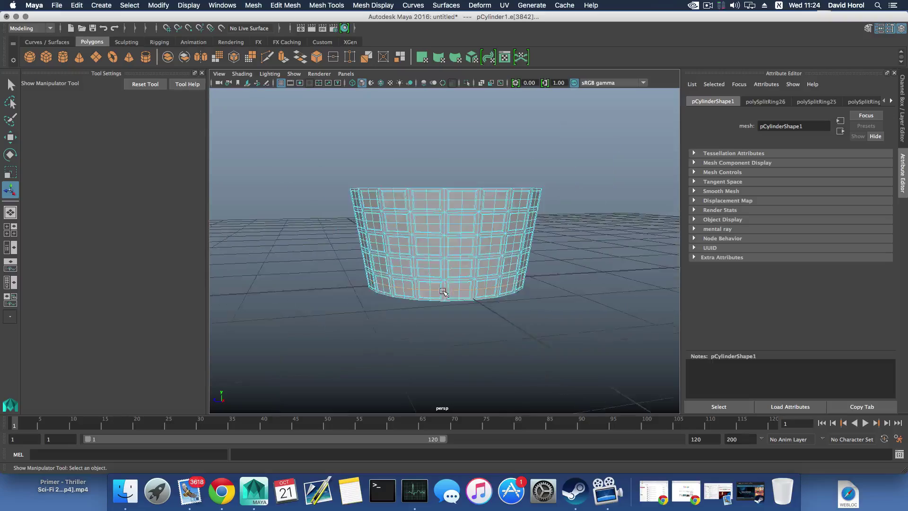
Check the mesh from above and from the side, previewing it smoothed before returning to the unsmoothed display
{"action": "left_click_drag", "start_coordinate": [442, 291], "coordinate": [401, 300], "text": "alt"}
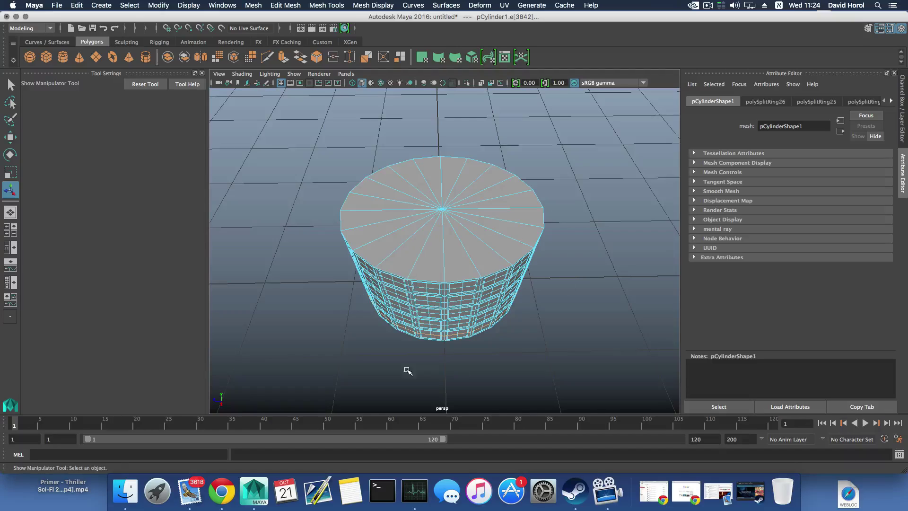
{"action": "left_click_drag", "start_coordinate": [418, 219], "coordinate": [421, 201], "text": "alt"}
{"action": "right_click_drag", "start_coordinate": [433, 211], "coordinate": [464, 212], "text": "alt"}
{"action": "left_click_drag", "start_coordinate": [464, 211], "coordinate": [475, 194], "text": "alt"}
{"action": "right_click_drag", "start_coordinate": [475, 193], "coordinate": [439, 176], "text": "alt"}
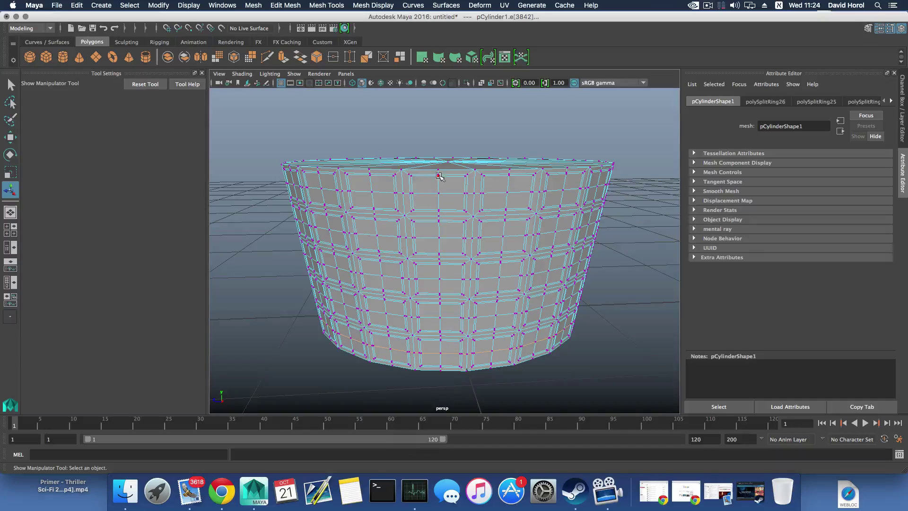
{"action": "key", "text": "3"}
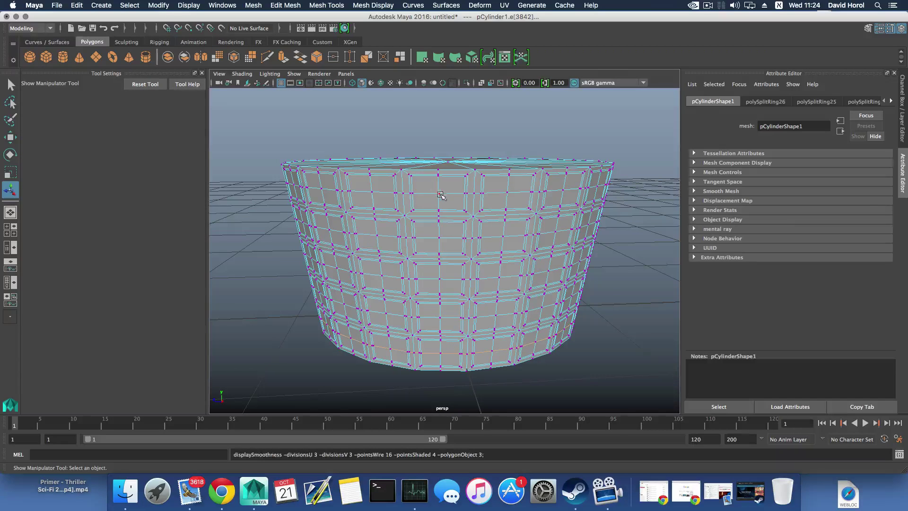
{"action": "key", "text": "1"}
Select the four inner faces of each of the five panels in the front column of the side wall
{"action": "right_click_drag", "start_coordinate": [451, 188], "coordinate": [453, 202]}
{"action": "left_click", "coordinate": [450, 186]}
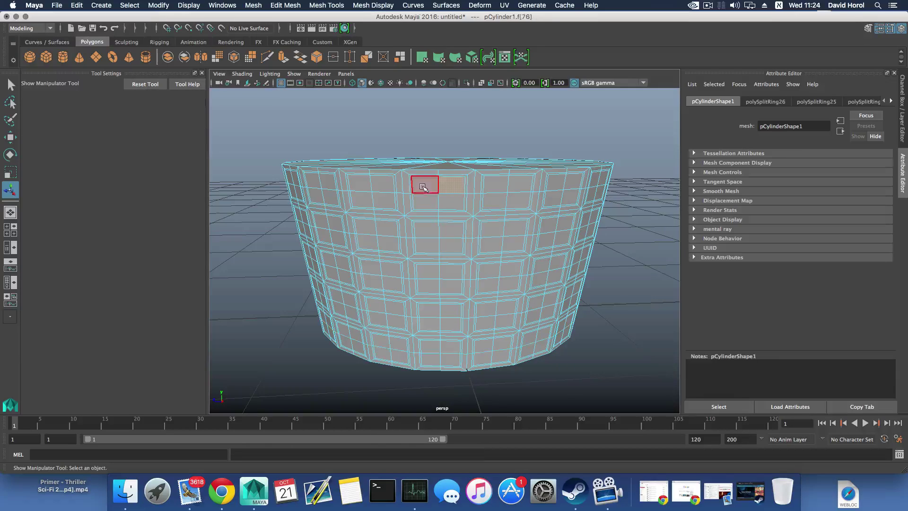
{"action": "left_click", "coordinate": [425, 185], "text": "shift"}
{"action": "left_click", "coordinate": [429, 202], "text": "shift"}
{"action": "left_click", "coordinate": [450, 200], "text": "shift"}
{"action": "left_click", "coordinate": [450, 229], "text": "shift"}
{"action": "left_click", "coordinate": [426, 229], "text": "shift"}
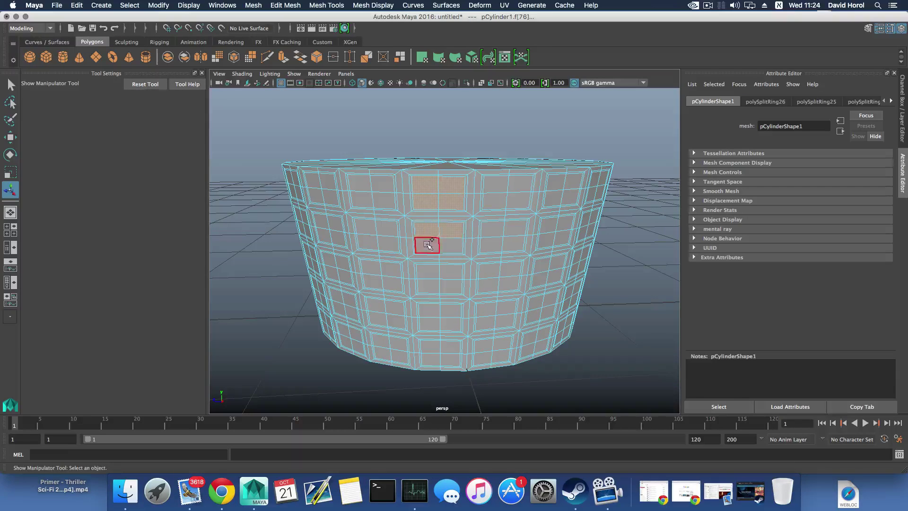
{"action": "left_click", "coordinate": [426, 244], "text": "shift"}
{"action": "left_click", "coordinate": [450, 245], "text": "shift"}
{"action": "left_click", "coordinate": [427, 271], "text": "shift"}
{"action": "left_click", "coordinate": [450, 271], "text": "shift"}
{"action": "left_click", "coordinate": [451, 286], "text": "shift"}
{"action": "left_click", "coordinate": [428, 286], "text": "shift"}
{"action": "left_click", "coordinate": [429, 310], "text": "shift"}
{"action": "left_click", "coordinate": [450, 312], "text": "shift"}
{"action": "left_click", "coordinate": [450, 324], "text": "shift"}
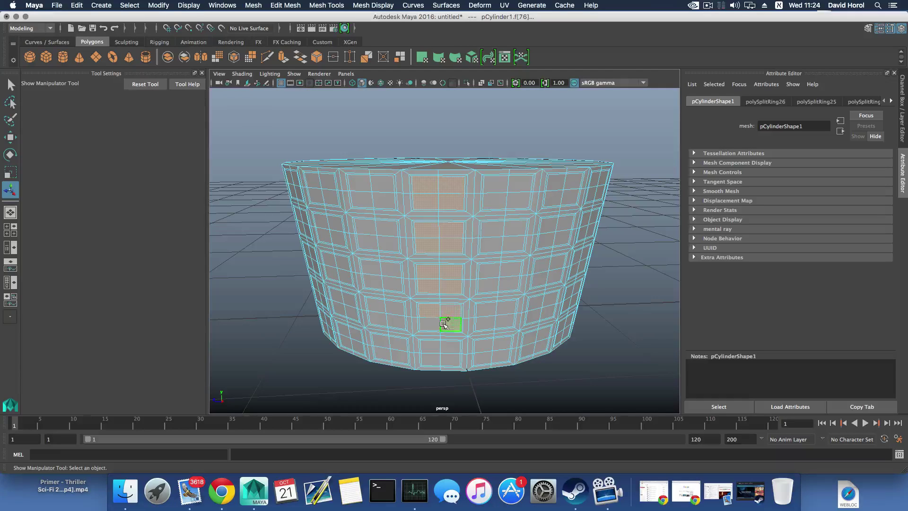
{"action": "left_click", "coordinate": [429, 325], "text": "shift"}
{"action": "left_click", "coordinate": [431, 344], "text": "shift"}
{"action": "left_click", "coordinate": [451, 345], "text": "shift"}
{"action": "left_click", "coordinate": [450, 360], "text": "shift"}
{"action": "left_click", "coordinate": [430, 360], "text": "shift"}
Add the inner faces of the five panels in the adjacent column to the selection and delete them all
{"action": "left_click_drag", "start_coordinate": [411, 310], "coordinate": [470, 320], "text": "alt"}
{"action": "right_click_drag", "start_coordinate": [470, 320], "coordinate": [418, 315], "text": "alt"}
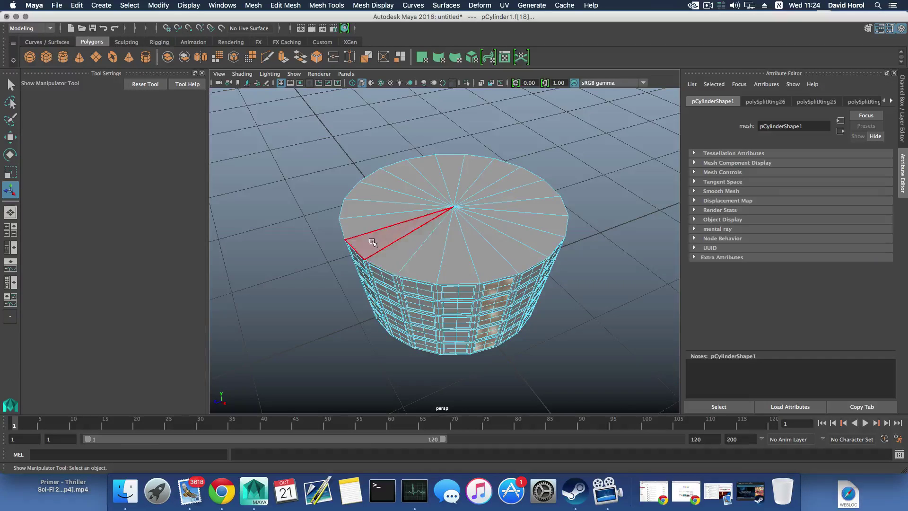
{"action": "left_click_drag", "start_coordinate": [525, 276], "coordinate": [452, 257], "text": "alt"}
{"action": "scroll", "coordinate": [452, 273], "scroll_direction": "up", "scroll_amount": 10}
{"action": "scroll", "coordinate": [451, 273], "scroll_direction": "down", "scroll_amount": 6}
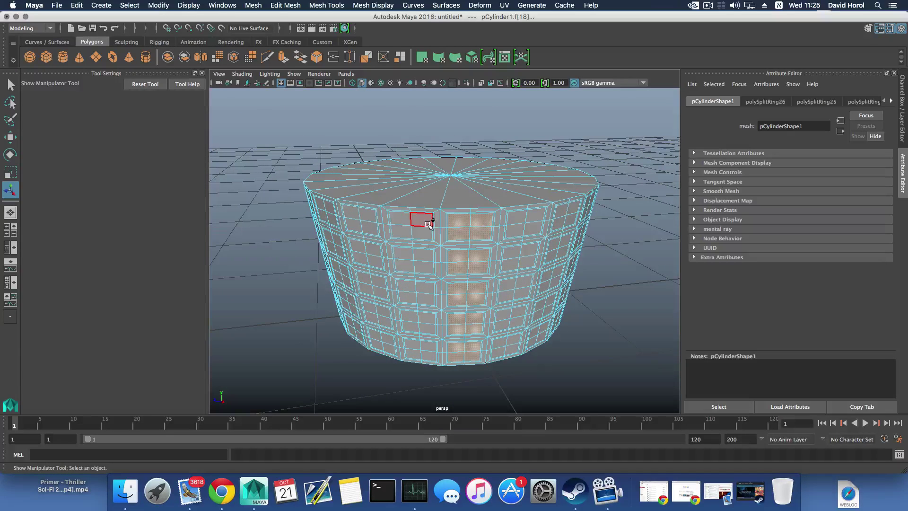
{"action": "left_click", "coordinate": [404, 226], "text": "shift"}
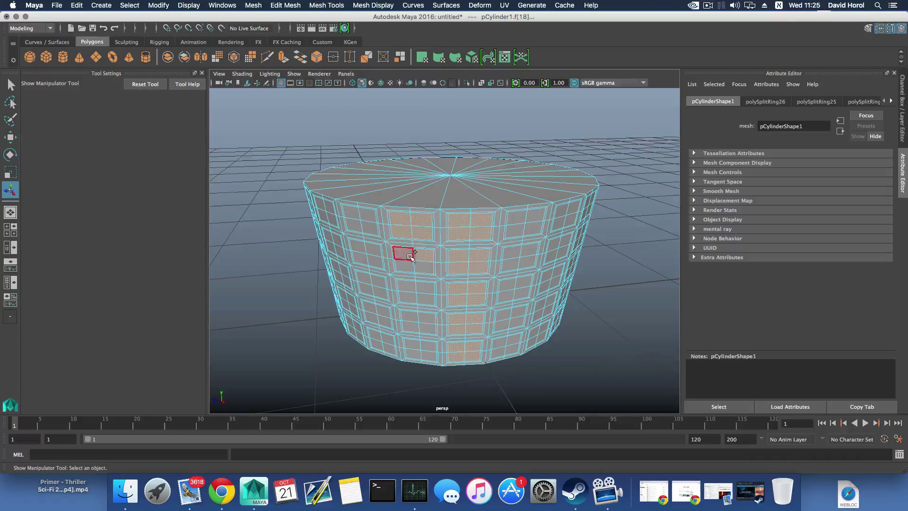
{"action": "left_click", "coordinate": [407, 256], "text": "shift"}
{"action": "left_click", "coordinate": [408, 293], "text": "shift"}
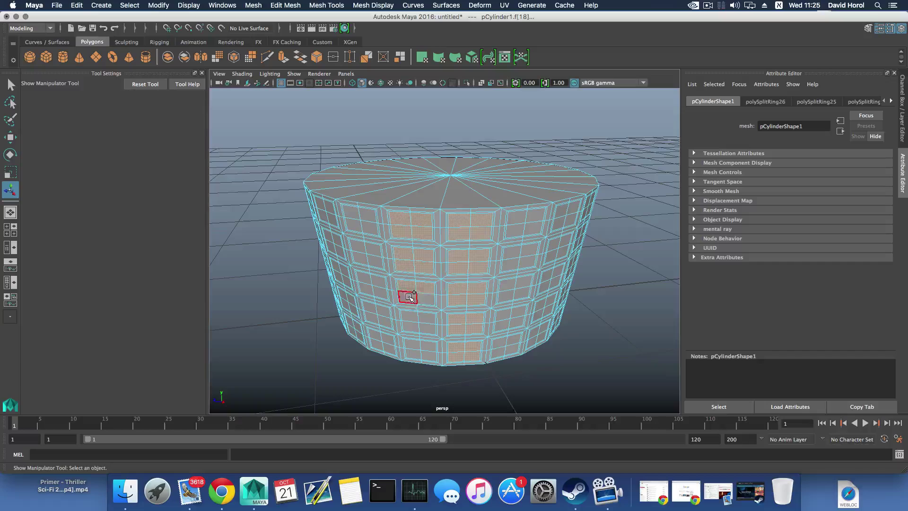
{"action": "left_click", "coordinate": [408, 297], "text": "shift"}
{"action": "left_click", "coordinate": [425, 300], "text": "shift"}
{"action": "left_click", "coordinate": [427, 317], "text": "shift"}
{"action": "left_click", "coordinate": [411, 316], "text": "shift"}
{"action": "left_click", "coordinate": [410, 327], "text": "shift"}
{"action": "left_click", "coordinate": [423, 332], "text": "shift"}
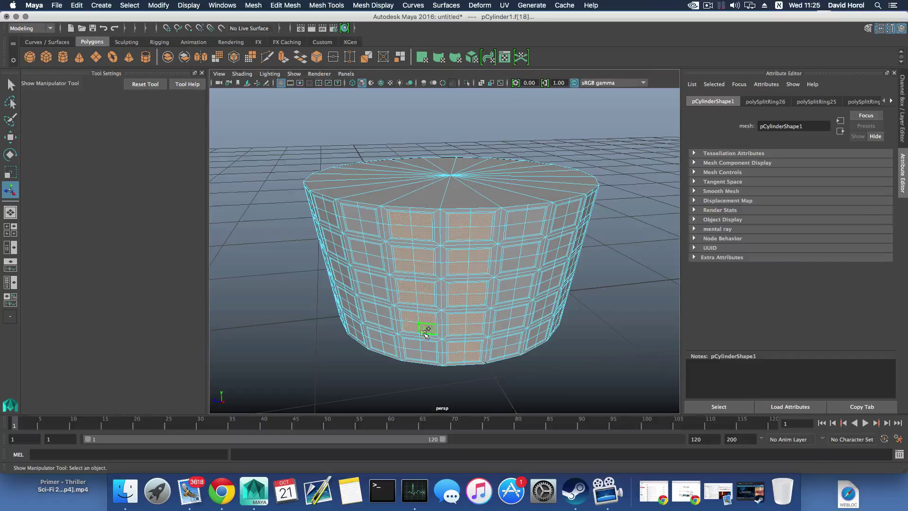
{"action": "left_click", "coordinate": [422, 345], "text": "shift"}
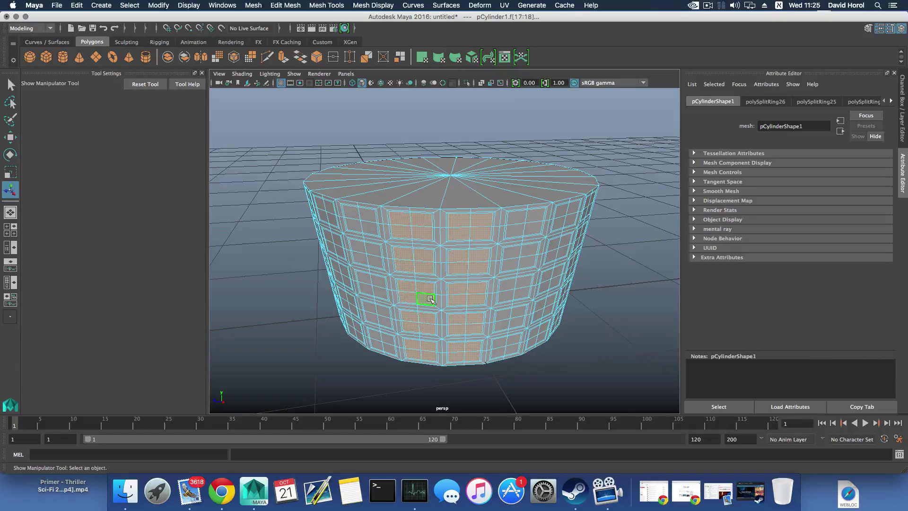
{"action": "key", "text": "Delete"}
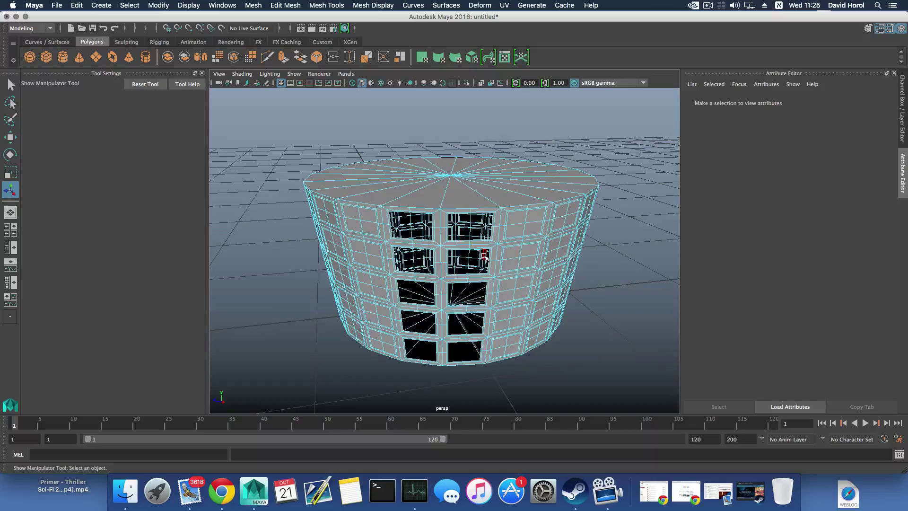
Delete the faces of one half of the mesh, caps included, keeping the half with the two opened panel columns
{"action": "left_click_drag", "start_coordinate": [483, 256], "coordinate": [481, 248], "text": "alt"}
{"action": "scroll", "coordinate": [481, 248], "scroll_direction": "up", "scroll_amount": 3}
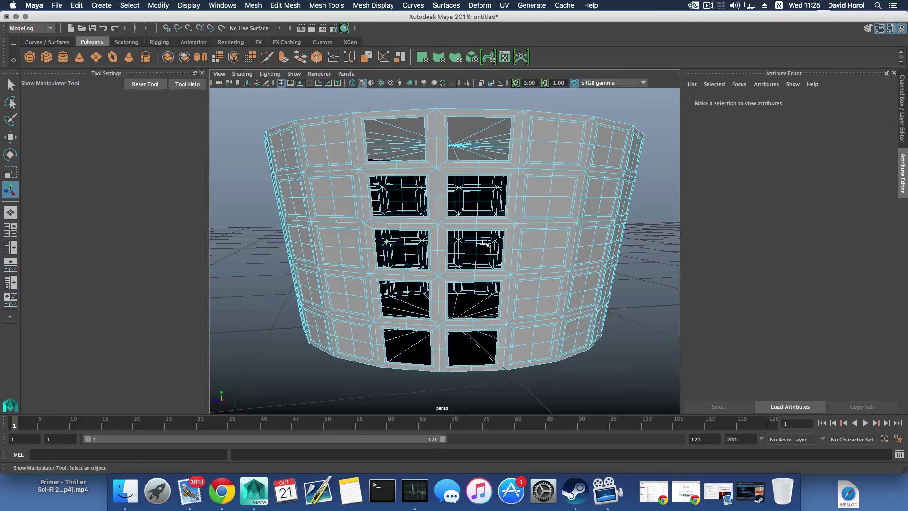
{"action": "mouse_move", "coordinate": [485, 243]}
{"action": "left_mouse_down", "text": "alt"}
{"action": "mouse_move", "coordinate": [469, 267]}
{"action": "mouse_move", "coordinate": [468, 245]}
{"action": "left_mouse_up", "text": "alt"}
{"action": "scroll", "coordinate": [470, 255], "scroll_direction": "down", "scroll_amount": 5}
{"action": "right_click_drag", "start_coordinate": [472, 190], "coordinate": [476, 217]}
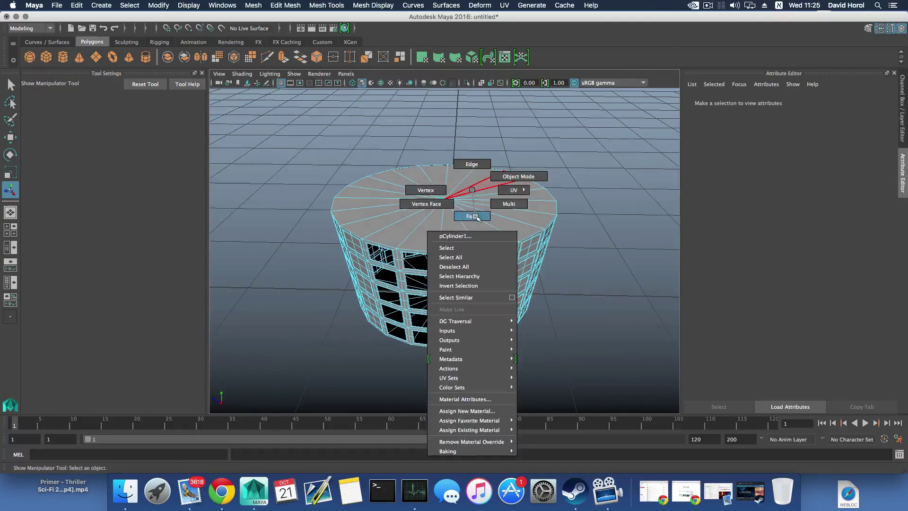
{"action": "left_click_drag", "start_coordinate": [460, 153], "coordinate": [572, 316], "text": "alt"}
{"action": "left_click", "coordinate": [486, 204]}
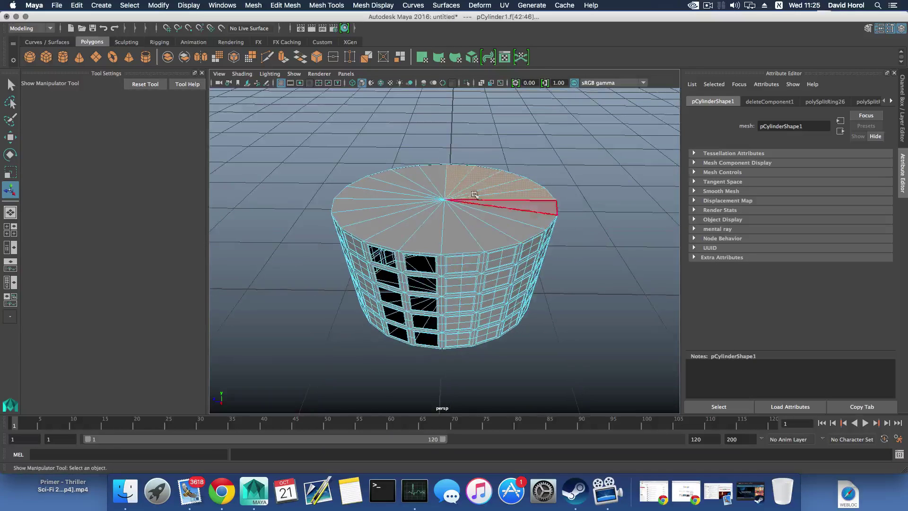
{"action": "left_click_drag", "start_coordinate": [455, 154], "coordinate": [542, 322]}
{"action": "key", "text": "Delete"}
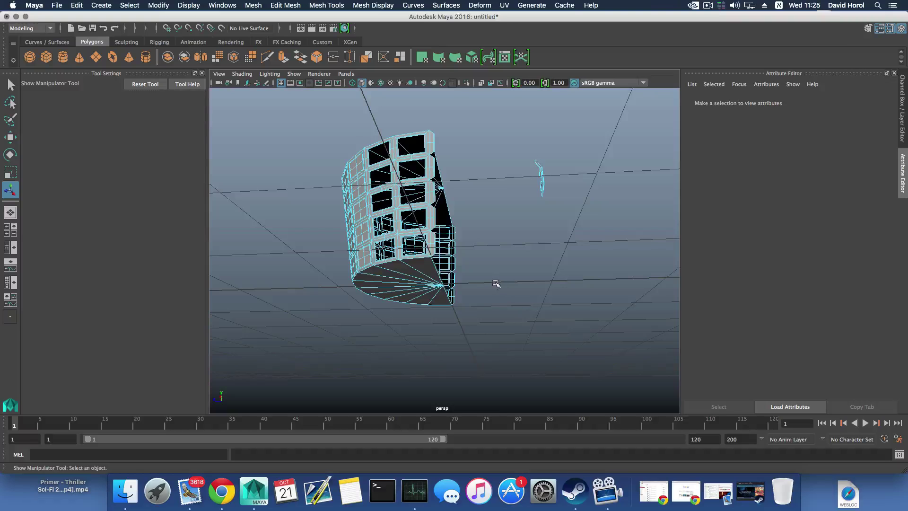
Remove the stray faces left detached from the remaining half of the mesh
{"action": "left_click_drag", "start_coordinate": [495, 283], "coordinate": [515, 308], "text": "alt"}
{"action": "key", "text": "super+z"}
{"action": "left_click_drag", "start_coordinate": [569, 251], "coordinate": [553, 245], "text": "alt"}
{"action": "left_click", "coordinate": [552, 245]}
{"action": "left_click_drag", "start_coordinate": [487, 245], "coordinate": [497, 257], "text": "alt"}
{"action": "middle_click_drag", "start_coordinate": [496, 257], "coordinate": [509, 270], "text": "alt"}
{"action": "scroll", "coordinate": [513, 277], "scroll_direction": "up", "scroll_amount": 3}
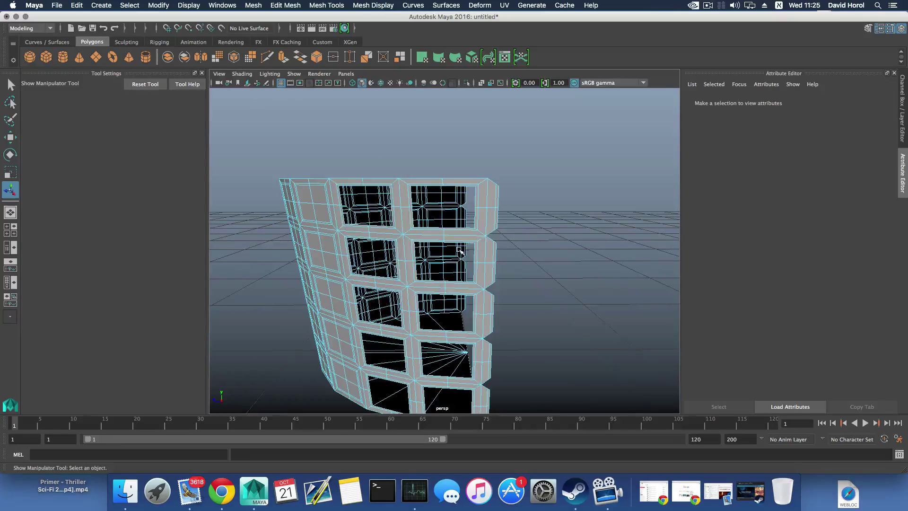
Delete the half of the remaining mesh farther from the opened columns, including its cap faces
{"action": "left_click_drag", "start_coordinate": [459, 252], "coordinate": [584, 255], "text": "alt"}
{"action": "left_click_drag", "start_coordinate": [326, 121], "coordinate": [468, 298]}
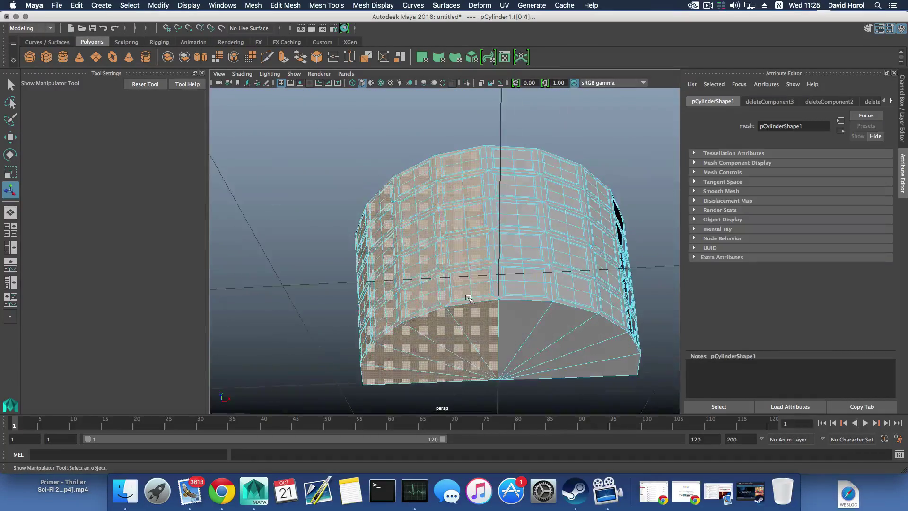
{"action": "key", "text": "Delete"}
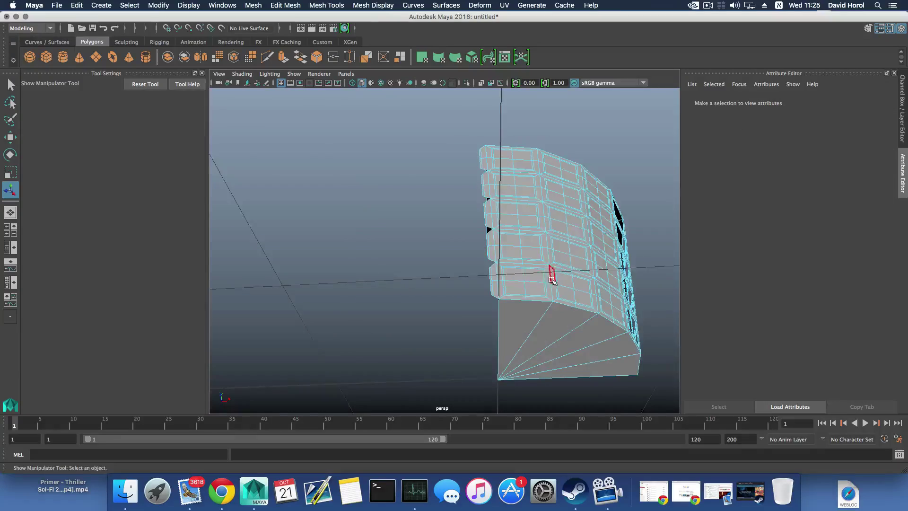
Select the solid panel columns beside the opened columns together with their wedge-shaped cap faces
{"action": "left_click_drag", "start_coordinate": [551, 269], "coordinate": [478, 257], "text": "alt"}
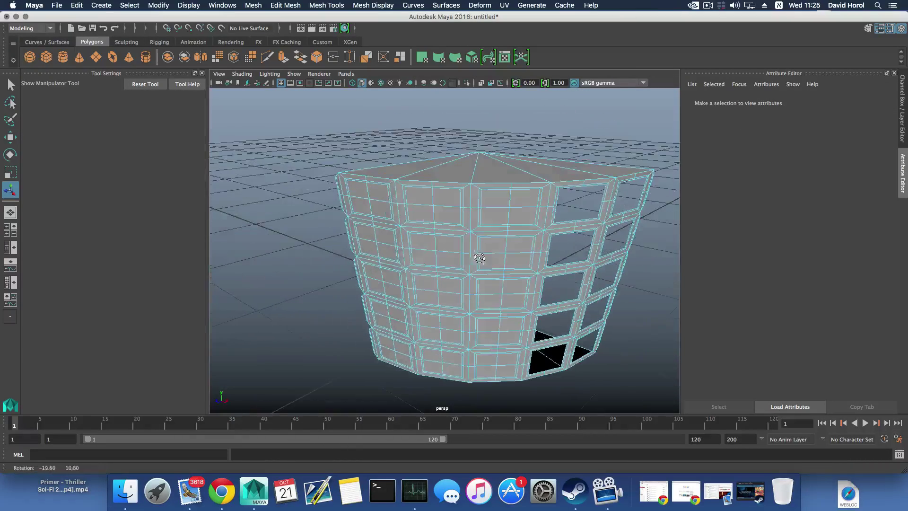
{"action": "left_click_drag", "start_coordinate": [426, 175], "coordinate": [477, 331], "text": "alt"}
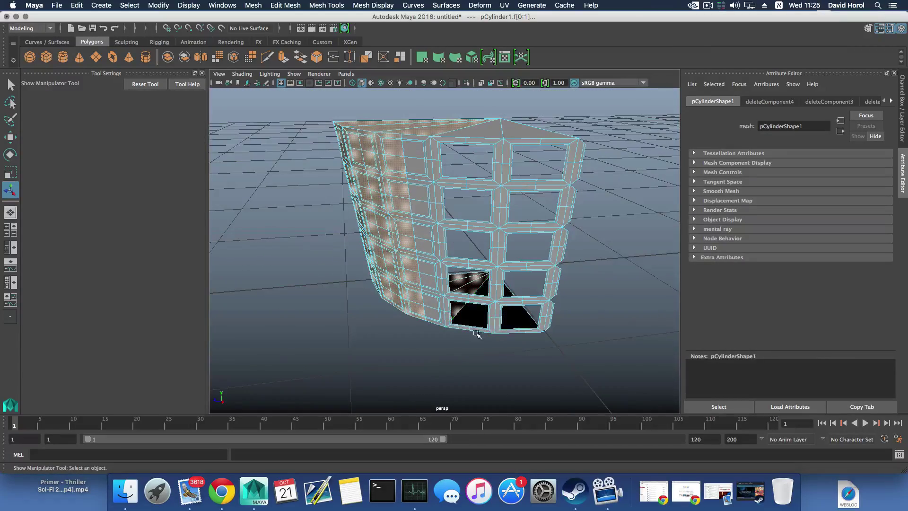
{"action": "scroll", "coordinate": [478, 330], "scroll_direction": "up", "scroll_amount": 3}
{"action": "scroll", "coordinate": [420, 312], "scroll_direction": "up", "scroll_amount": 2}
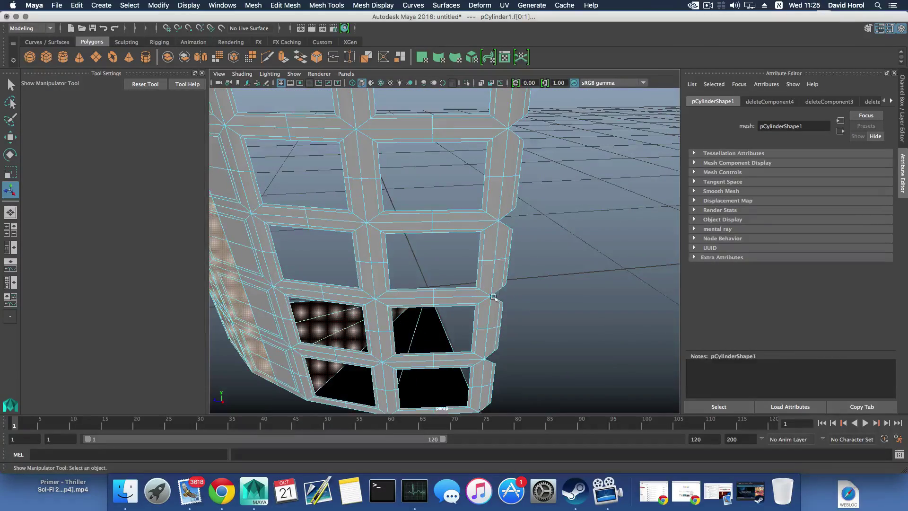
{"action": "left_click_drag", "start_coordinate": [493, 297], "coordinate": [434, 248], "text": "alt"}
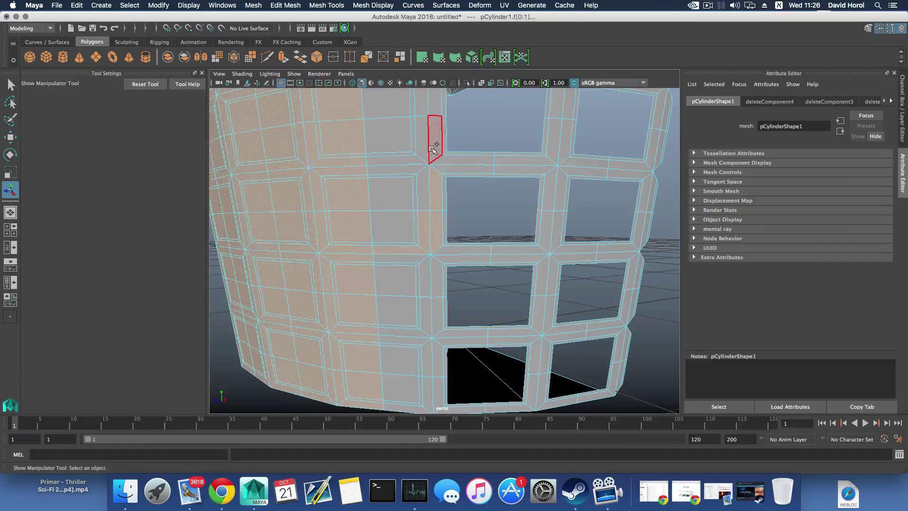
{"action": "left_click_drag", "start_coordinate": [580, 228], "coordinate": [559, 224], "text": "alt"}
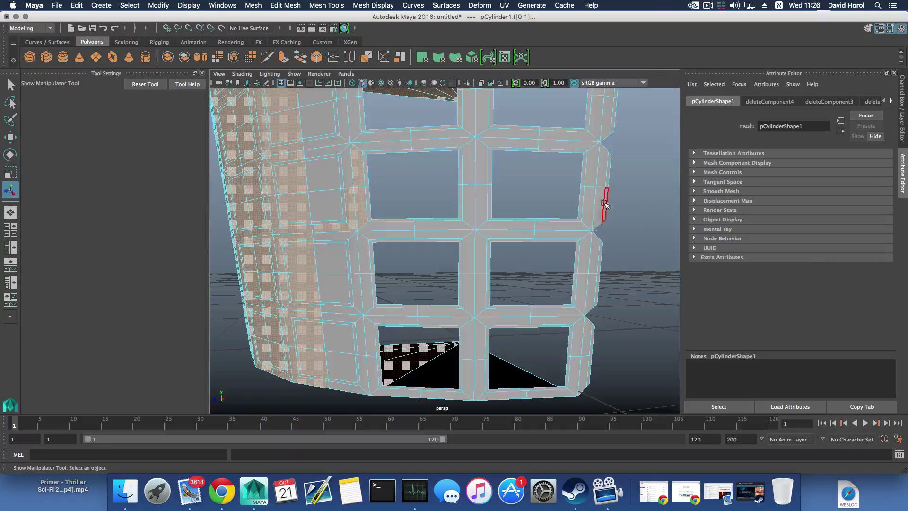
{"action": "left_click_drag", "start_coordinate": [487, 204], "coordinate": [493, 223], "text": "alt"}
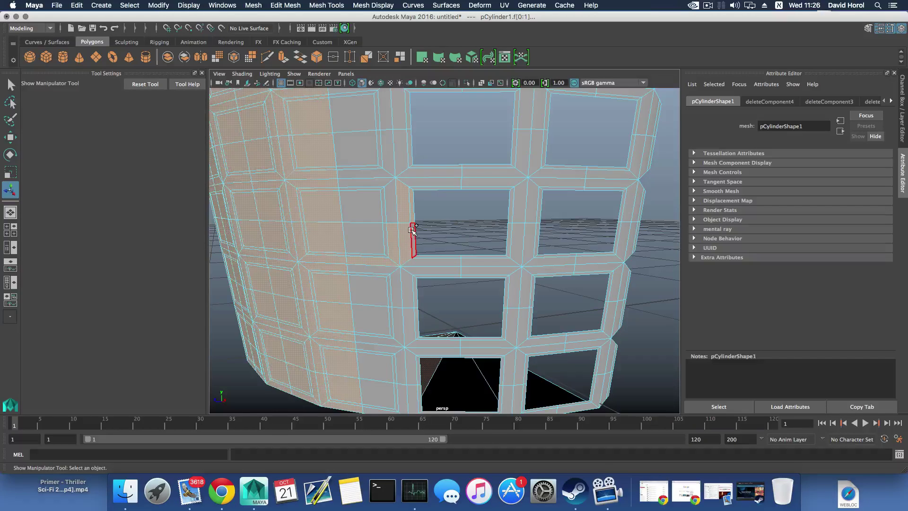
Add the unselected faces of the solid panel column next to the openings, over all five rows, to the selection
{"action": "left_click", "coordinate": [391, 204], "text": "shift"}
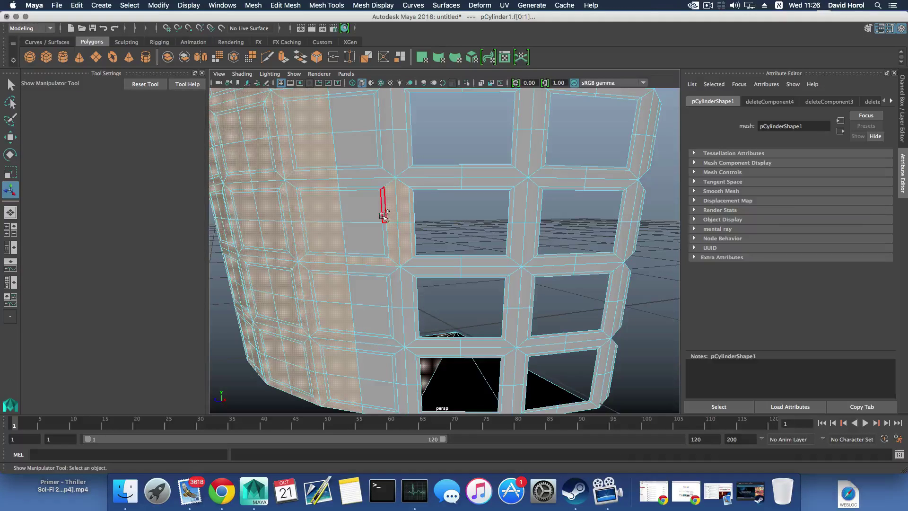
{"action": "left_click", "coordinate": [384, 212], "text": "shift"}
{"action": "scroll", "coordinate": [396, 249], "scroll_direction": "down", "scroll_amount": 4}
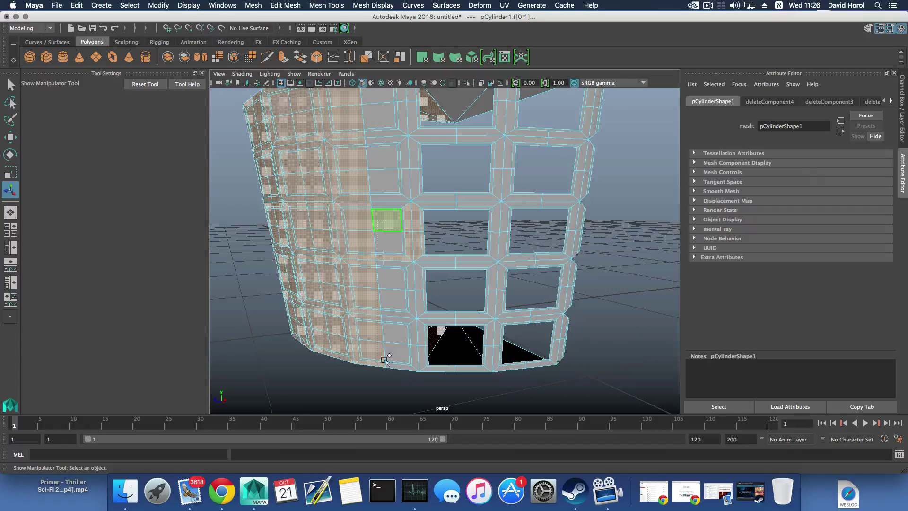
{"action": "left_click_drag", "start_coordinate": [386, 360], "coordinate": [387, 362], "text": "shift"}
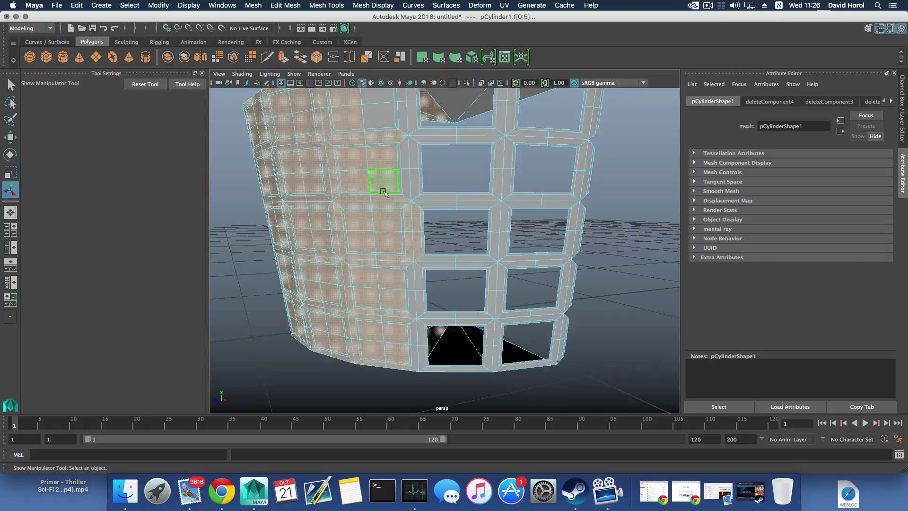
{"action": "middle_click_drag", "start_coordinate": [383, 191], "coordinate": [384, 286], "text": "alt"}
{"action": "left_click_drag", "start_coordinate": [372, 169], "coordinate": [383, 248], "text": "shift"}
{"action": "scroll", "coordinate": [399, 248], "scroll_direction": "up", "scroll_amount": 10}
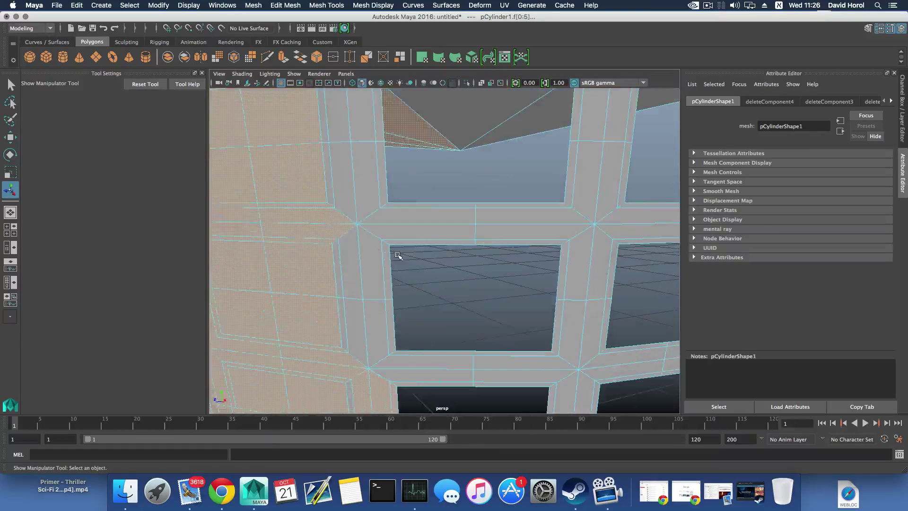
{"action": "scroll", "coordinate": [399, 255], "scroll_direction": "down", "scroll_amount": 5}
{"action": "left_click", "coordinate": [382, 199], "text": "shift"}
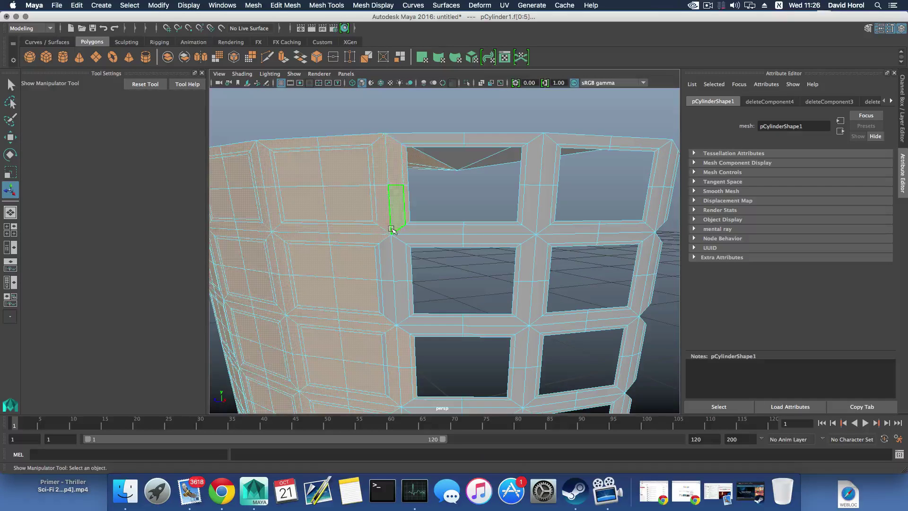
Add the remaining vertical border faces between the solid and opened columns to the selection, and delete the selected faces
{"action": "middle_click_drag", "start_coordinate": [392, 230], "coordinate": [392, 194], "text": "alt"}
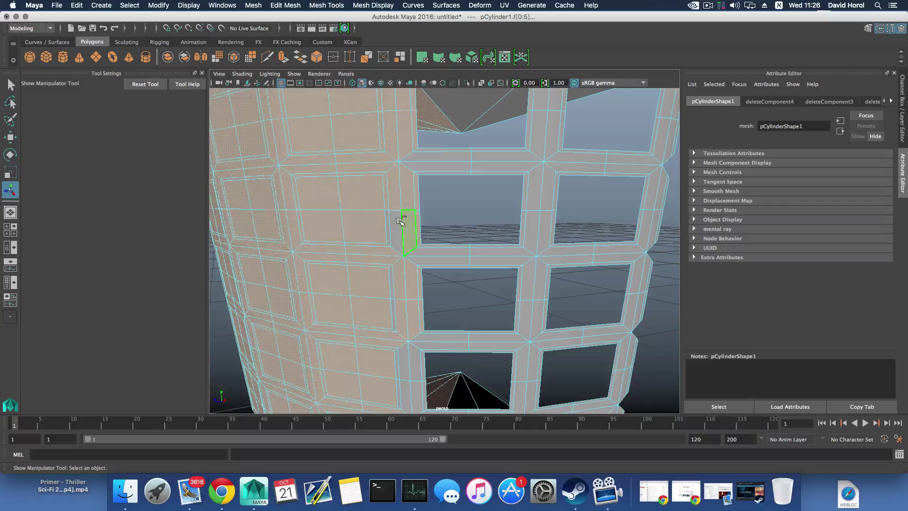
{"action": "left_click_drag", "start_coordinate": [398, 231], "coordinate": [399, 237], "text": "alt"}
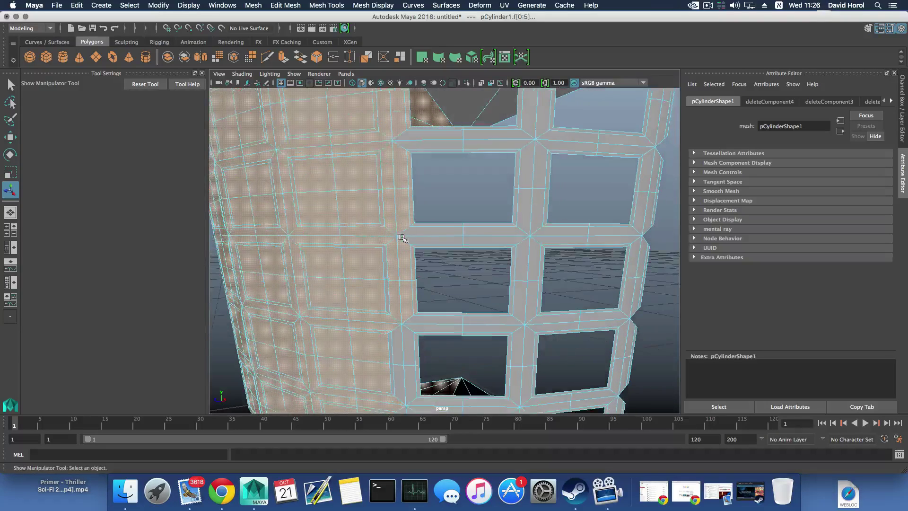
{"action": "middle_click_drag", "start_coordinate": [400, 285], "coordinate": [379, 252], "text": "alt"}
{"action": "left_click_drag", "start_coordinate": [393, 297], "coordinate": [392, 291], "text": "alt"}
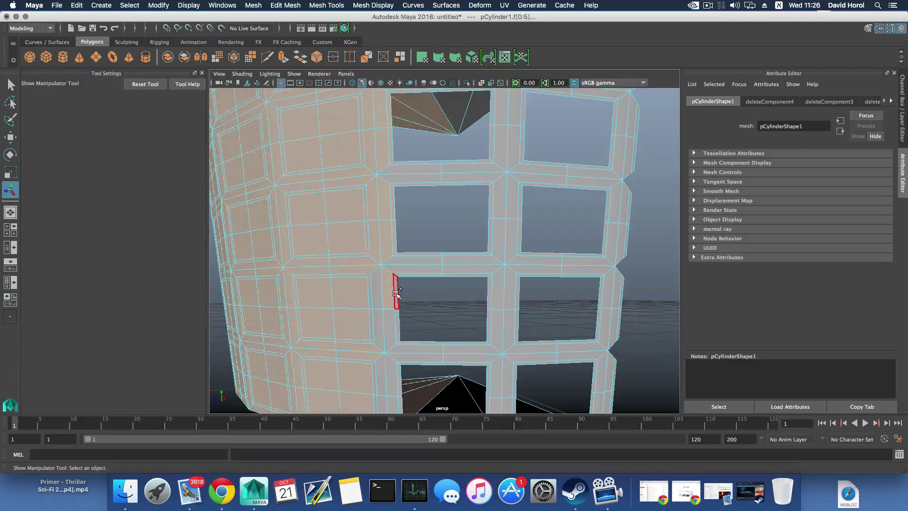
{"action": "left_click", "coordinate": [375, 321], "text": "shift"}
{"action": "left_click", "coordinate": [394, 322], "text": "shift"}
{"action": "middle_click_drag", "start_coordinate": [419, 283], "coordinate": [431, 245], "text": "alt"}
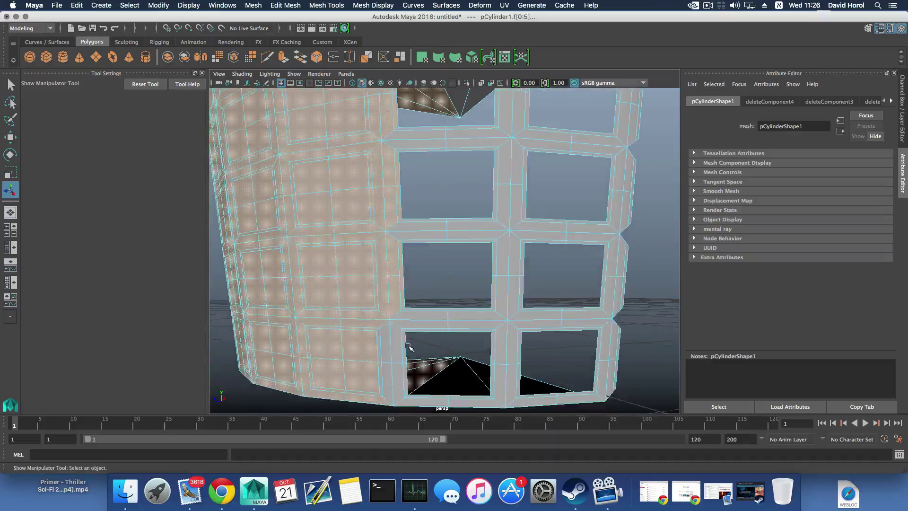
{"action": "left_click", "coordinate": [379, 348], "text": "shift"}
{"action": "left_click", "coordinate": [381, 369], "text": "shift"}
{"action": "left_click", "coordinate": [387, 375], "text": "shift"}
{"action": "left_click", "coordinate": [398, 376], "text": "shift"}
{"action": "key", "text": "Delete"}
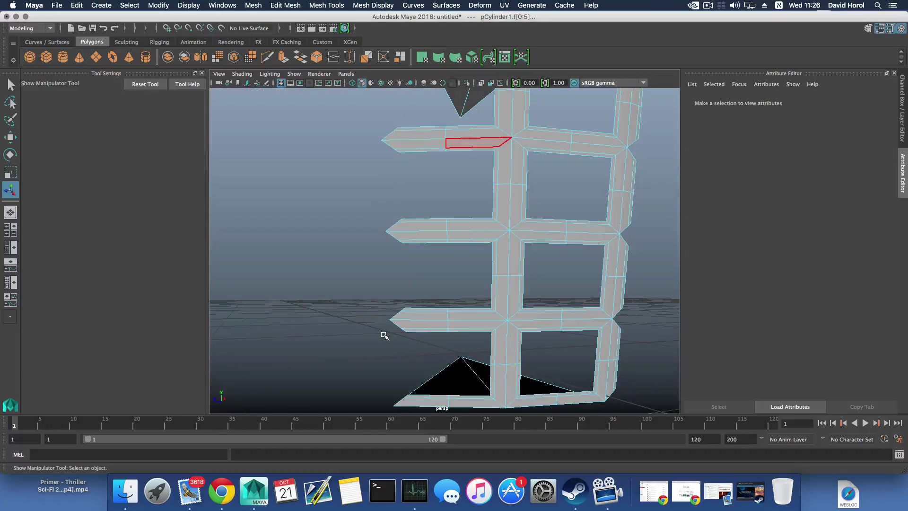
Return the remaining wedge section from component editing to object selection
{"action": "key", "text": "f"}
{"action": "left_click_drag", "start_coordinate": [444, 287], "coordinate": [323, 177], "text": "alt"}
{"action": "left_click_drag", "start_coordinate": [379, 168], "coordinate": [439, 257], "text": "alt"}
{"action": "key", "text": "w"}
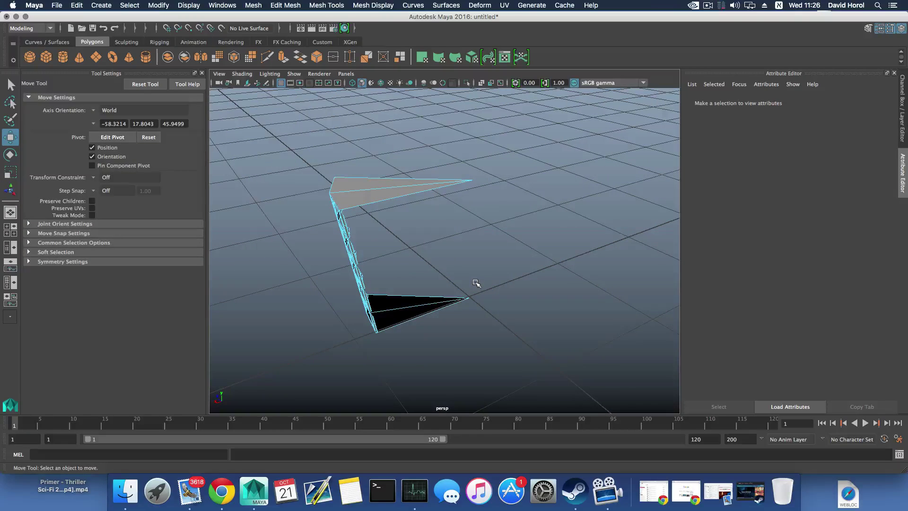
{"action": "left_click", "coordinate": [12, 88]}
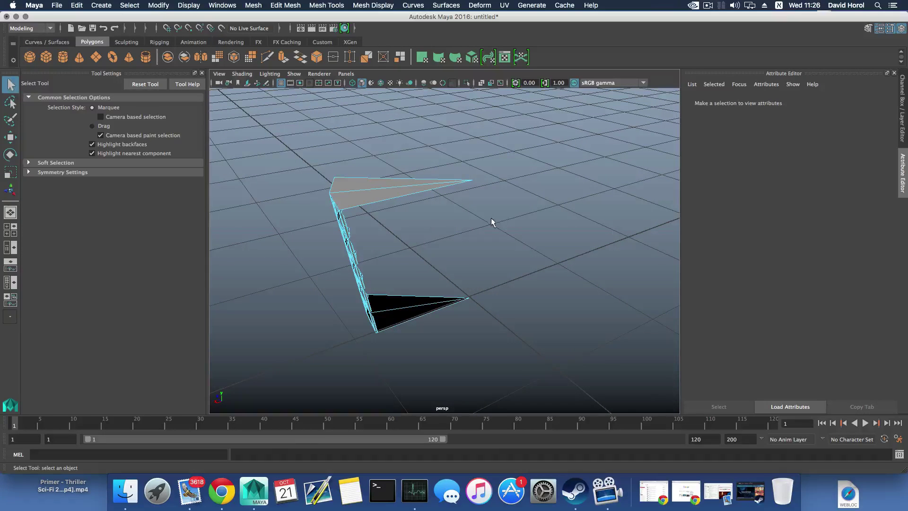
{"action": "key", "text": "F8"}
{"action": "key", "text": "F8"}
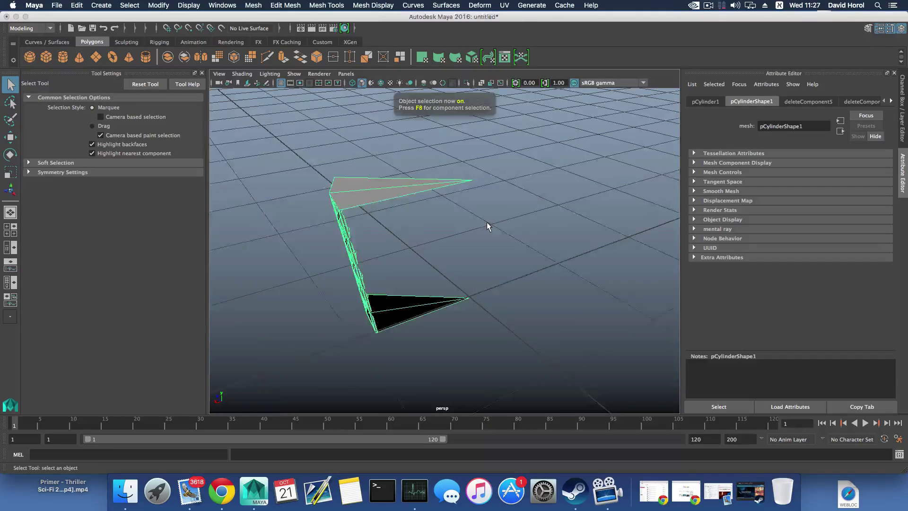
Select the mid-height vertices on both inner side edges of the second and third openings from the top
{"action": "scroll", "coordinate": [486, 224], "scroll_direction": "down", "scroll_amount": 3}
{"action": "key", "text": "w"}
{"action": "left_click_drag", "start_coordinate": [475, 244], "coordinate": [550, 220], "text": "alt"}
{"action": "scroll", "coordinate": [477, 228], "scroll_direction": "up", "scroll_amount": 5}
{"action": "left_click_drag", "start_coordinate": [476, 224], "coordinate": [452, 240], "text": "alt"}
{"action": "scroll", "coordinate": [492, 226], "scroll_direction": "down", "scroll_amount": 5}
{"action": "scroll", "coordinate": [474, 230], "scroll_direction": "up", "scroll_amount": 5}
{"action": "middle_click_drag", "start_coordinate": [451, 240], "coordinate": [450, 213], "text": "alt"}
{"action": "left_click_drag", "start_coordinate": [448, 214], "coordinate": [460, 212], "text": "alt"}
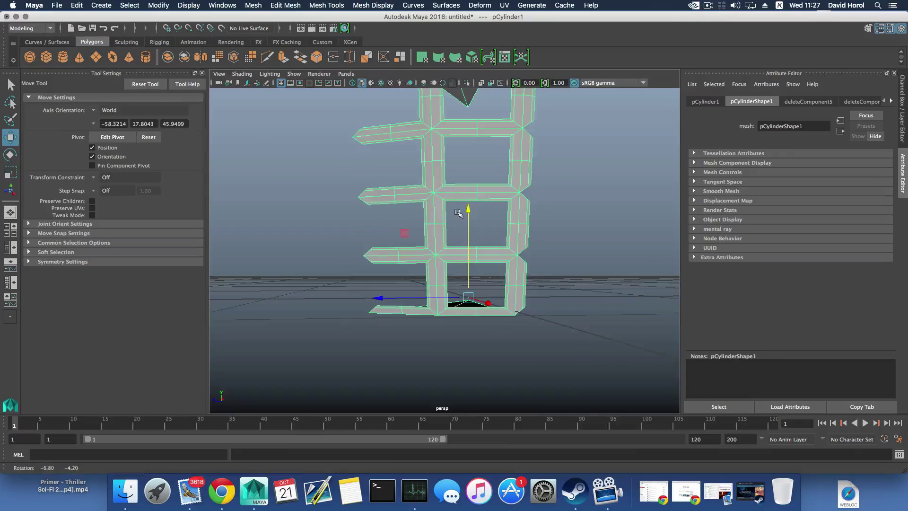
{"action": "middle_click_drag", "start_coordinate": [457, 203], "coordinate": [465, 243], "text": "alt"}
{"action": "right_click_drag", "start_coordinate": [527, 241], "coordinate": [495, 250]}
{"action": "left_click_drag", "start_coordinate": [527, 260], "coordinate": [527, 261]}
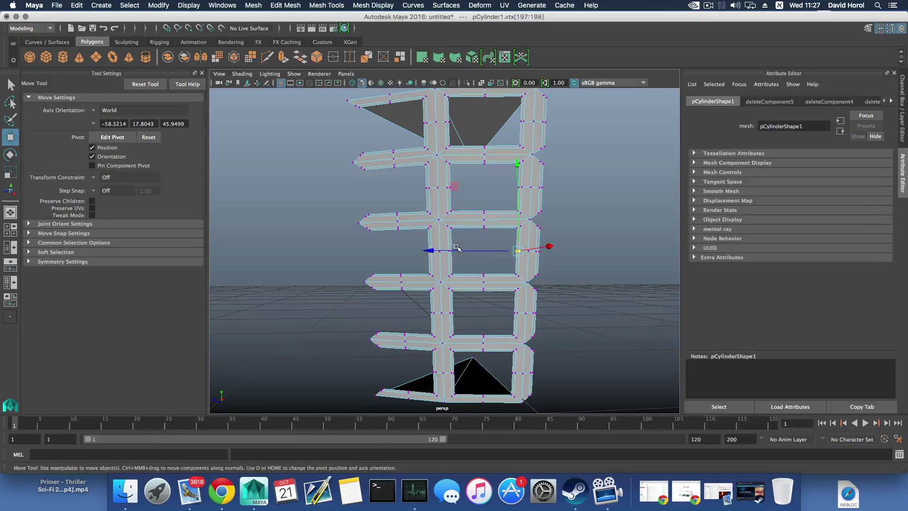
{"action": "left_click_drag", "start_coordinate": [448, 262], "coordinate": [445, 264], "text": "shift"}
{"action": "middle_click_drag", "start_coordinate": [480, 228], "coordinate": [468, 246], "text": "alt"}
{"action": "left_click_drag", "start_coordinate": [506, 229], "coordinate": [506, 230], "text": "shift"}
{"action": "middle_click_drag", "start_coordinate": [436, 215], "coordinate": [460, 264], "text": "alt"}
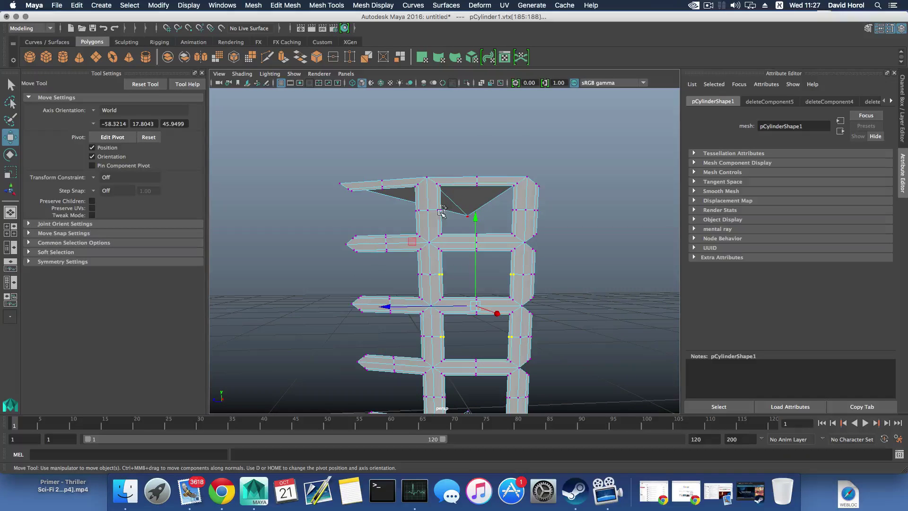
Add the mid-height inner side vertices of the top opening and the two lowest openings to the selection
{"action": "left_click", "coordinate": [441, 211], "text": "shift"}
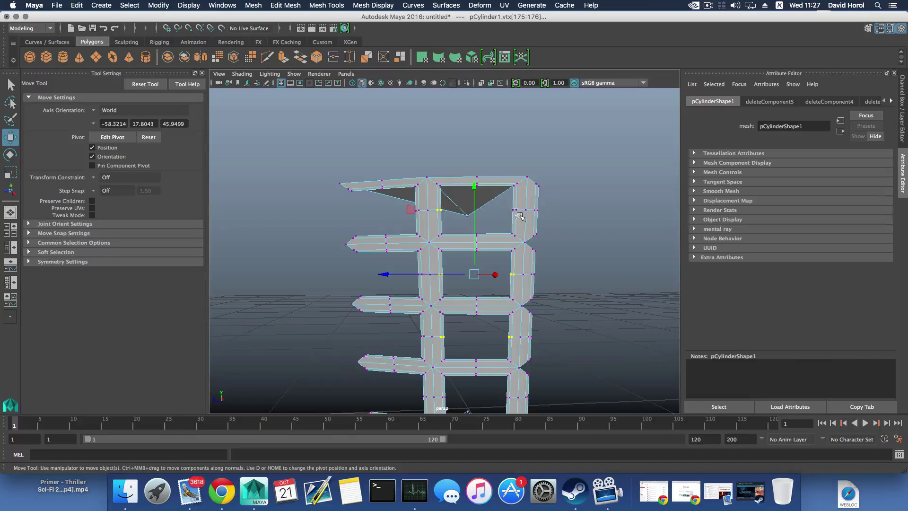
{"action": "left_click_drag", "start_coordinate": [520, 216], "coordinate": [520, 216], "text": "shift"}
{"action": "middle_click_drag", "start_coordinate": [499, 359], "coordinate": [481, 231], "text": "alt"}
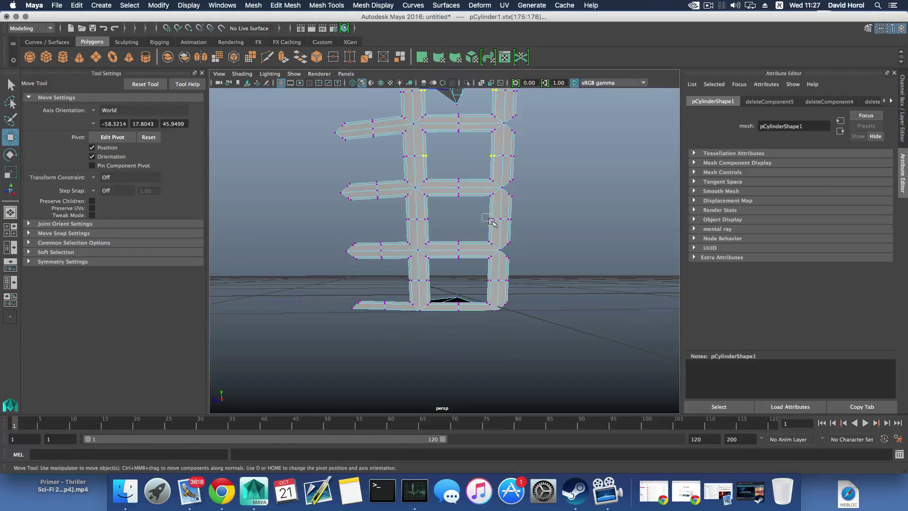
{"action": "left_click_drag", "start_coordinate": [490, 221], "coordinate": [490, 221], "text": "shift"}
{"action": "left_click_drag", "start_coordinate": [420, 221], "coordinate": [420, 222], "text": "shift"}
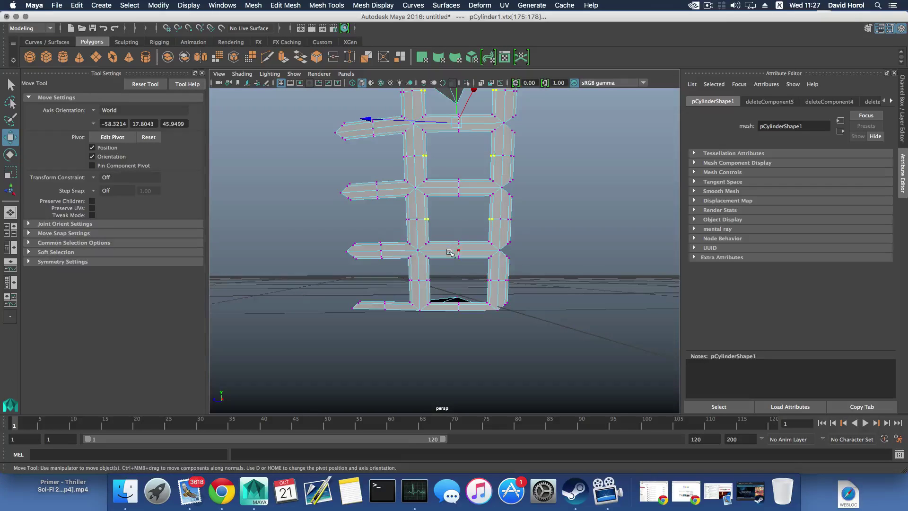
{"action": "middle_click_drag", "start_coordinate": [448, 253], "coordinate": [451, 221], "text": "alt"}
{"action": "left_click_drag", "start_coordinate": [438, 235], "coordinate": [437, 234], "text": "shift"}
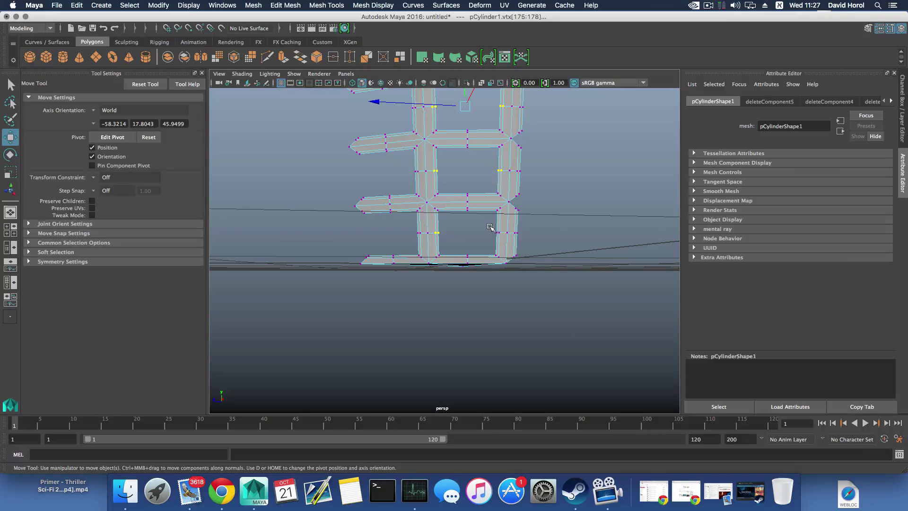
Set the Scale tool's axis orientation to Component and scale the selected vertices apart sideways, widening all five openings at mid-height
{"action": "left_click_drag", "start_coordinate": [502, 235], "coordinate": [449, 211], "text": "alt"}
{"action": "key", "text": "r"}
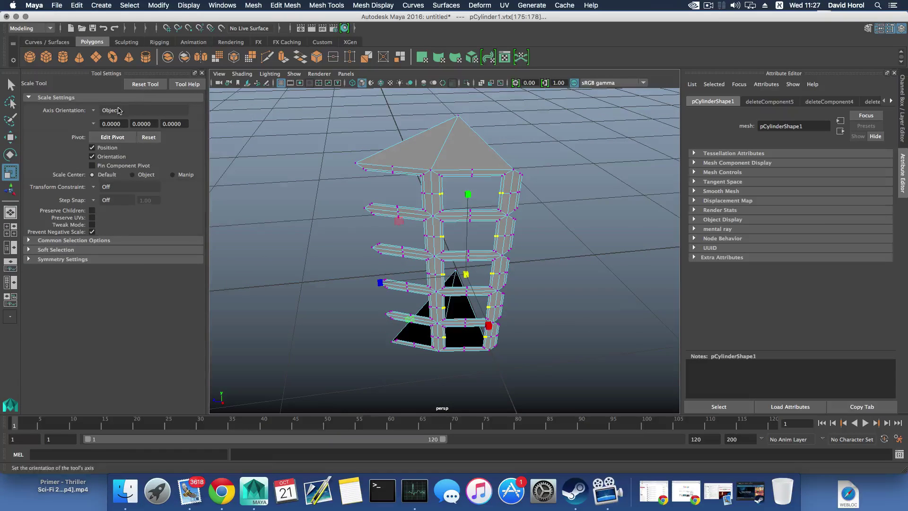
{"action": "left_click", "coordinate": [96, 112]}
{"action": "left_click", "coordinate": [113, 133]}
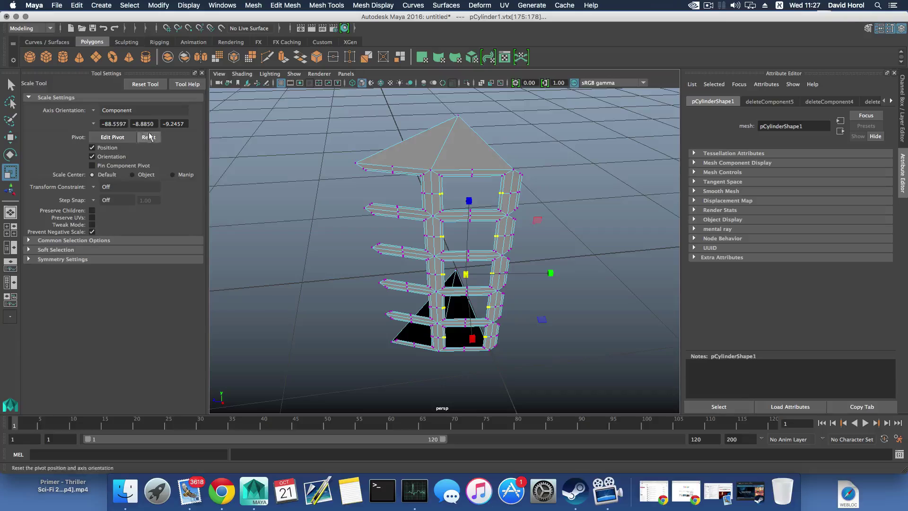
{"action": "left_click_drag", "start_coordinate": [500, 264], "coordinate": [539, 266], "text": "alt"}
{"action": "left_click_drag", "start_coordinate": [483, 235], "coordinate": [447, 176], "text": "alt"}
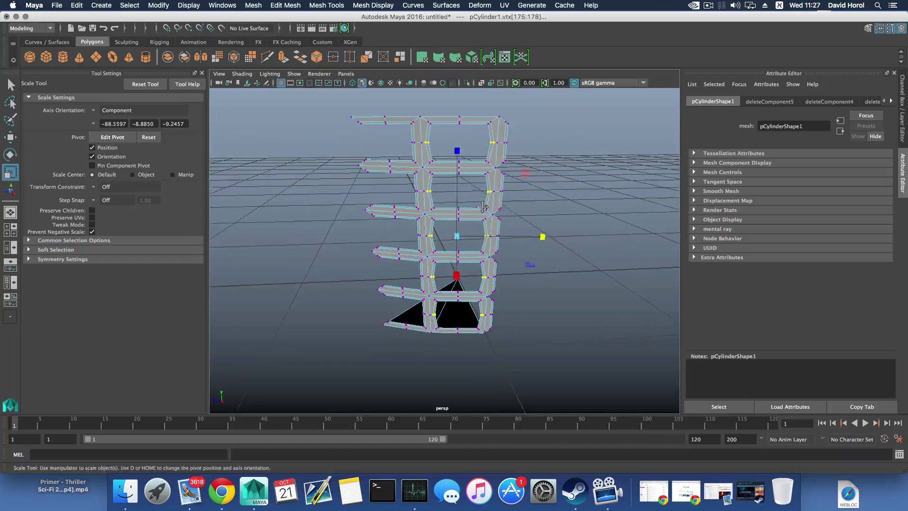
{"action": "middle_click_drag", "start_coordinate": [447, 175], "coordinate": [434, 220], "text": "alt"}
{"action": "right_click_drag", "start_coordinate": [435, 220], "coordinate": [487, 213], "text": "alt"}
{"action": "left_click_drag", "start_coordinate": [478, 206], "coordinate": [477, 197], "text": "alt"}
{"action": "middle_click_drag", "start_coordinate": [476, 156], "coordinate": [476, 193], "text": "alt"}
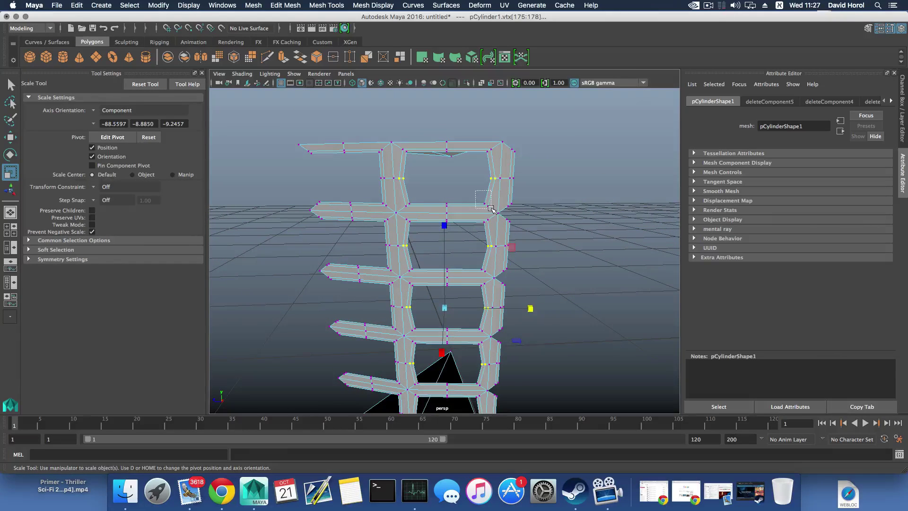
Select the vertices at all four inner corners of the top opening
{"action": "left_click_drag", "start_coordinate": [491, 208], "coordinate": [492, 209]}
{"action": "middle_click_drag", "start_coordinate": [481, 148], "coordinate": [480, 165], "text": "alt"}
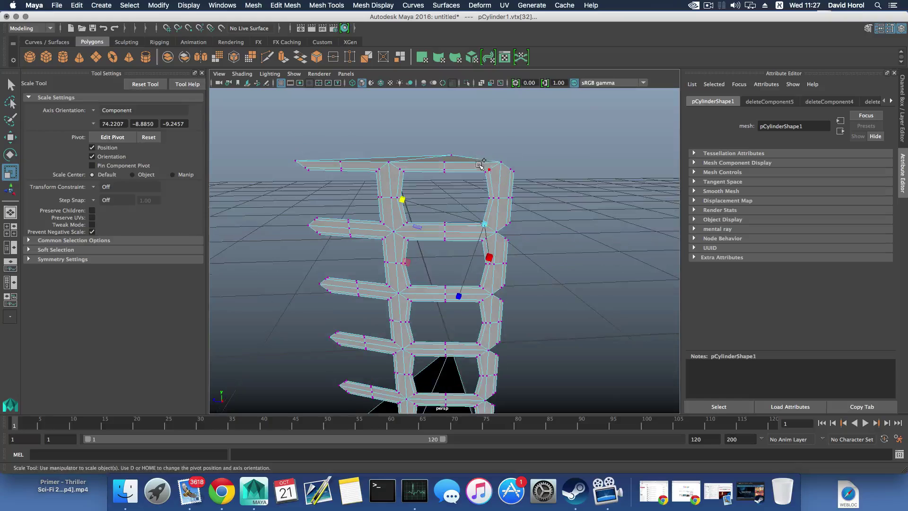
{"action": "left_click_drag", "start_coordinate": [489, 177], "coordinate": [490, 178], "text": "shift"}
{"action": "middle_click_drag", "start_coordinate": [415, 208], "coordinate": [446, 205], "text": "alt"}
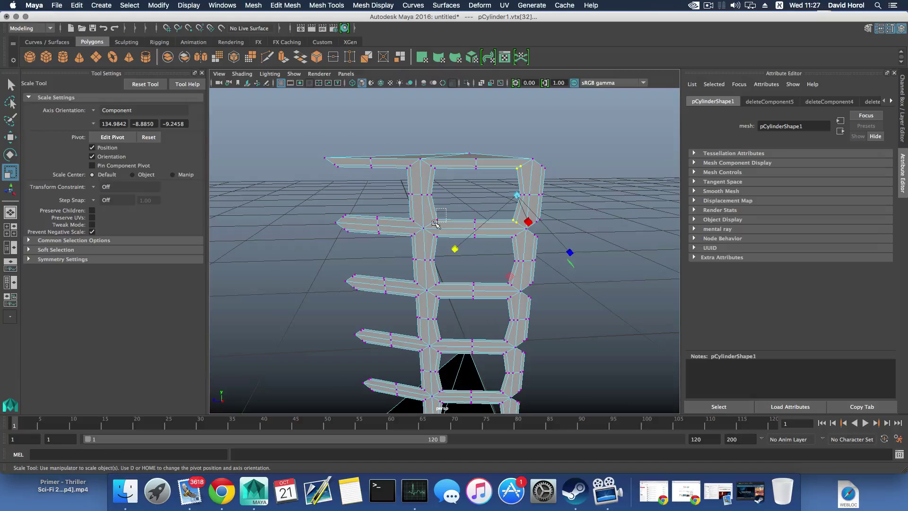
{"action": "left_click_drag", "start_coordinate": [430, 226], "coordinate": [430, 225], "text": "shift"}
{"action": "left_click_drag", "start_coordinate": [438, 176], "coordinate": [439, 176], "text": "shift"}
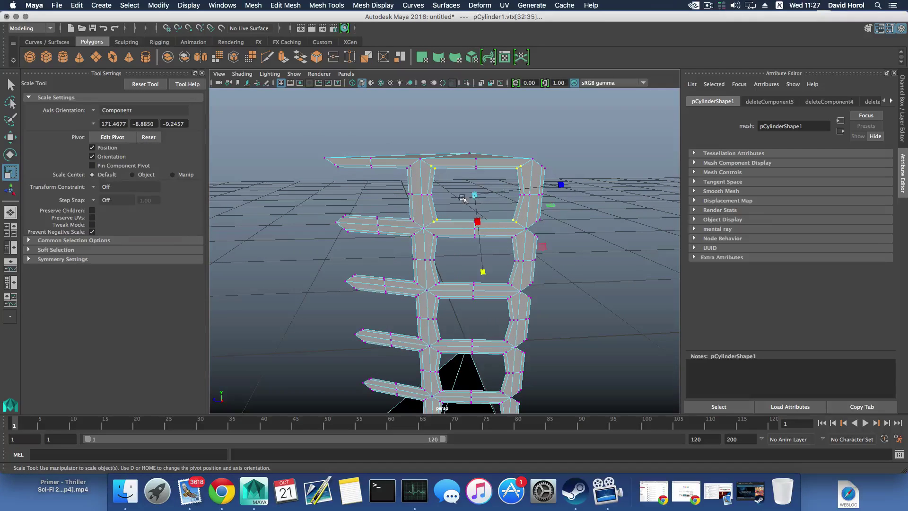
Reset the Scale tool's settings and set its axis orientation to Normal
{"action": "left_click", "coordinate": [145, 84]}
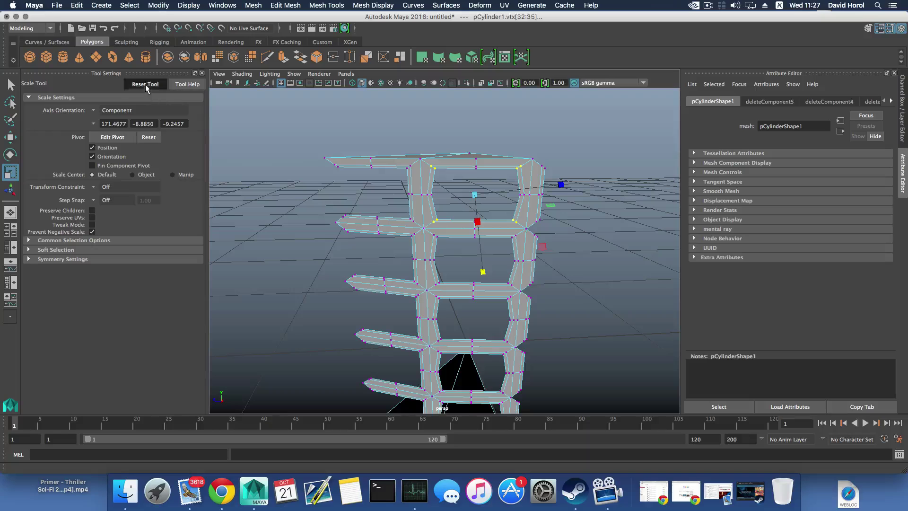
{"action": "left_click_drag", "start_coordinate": [454, 199], "coordinate": [452, 217], "text": "alt"}
{"action": "left_click", "coordinate": [109, 110]}
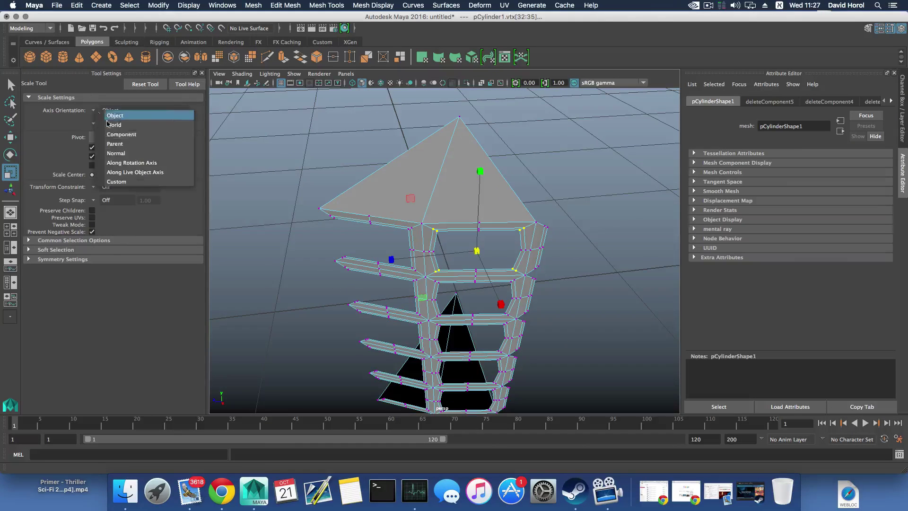
{"action": "left_click", "coordinate": [116, 130]}
{"action": "left_click", "coordinate": [92, 112]}
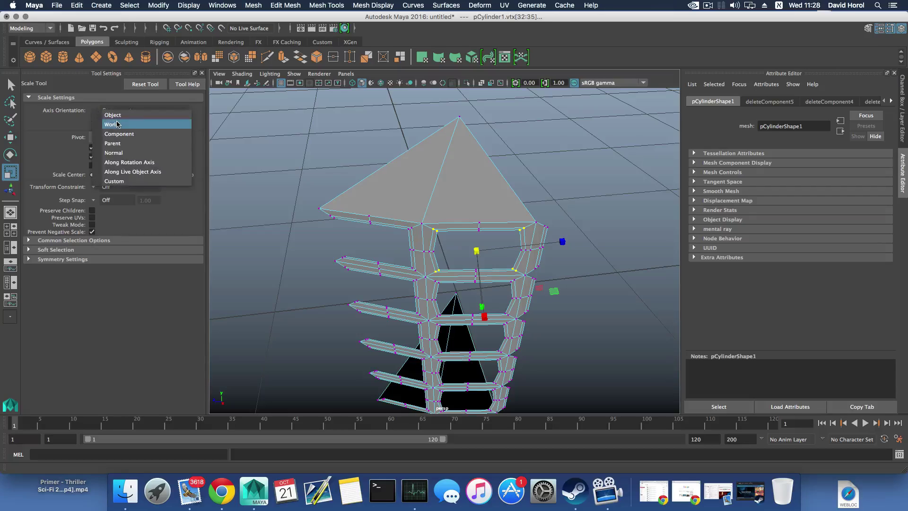
{"action": "left_click", "coordinate": [117, 121]}
{"action": "left_click", "coordinate": [93, 111]}
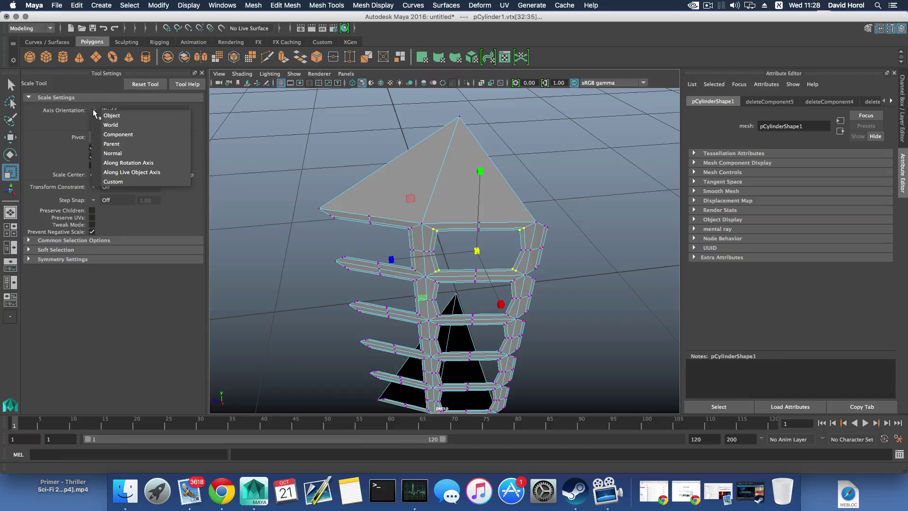
{"action": "left_click", "coordinate": [113, 148]}
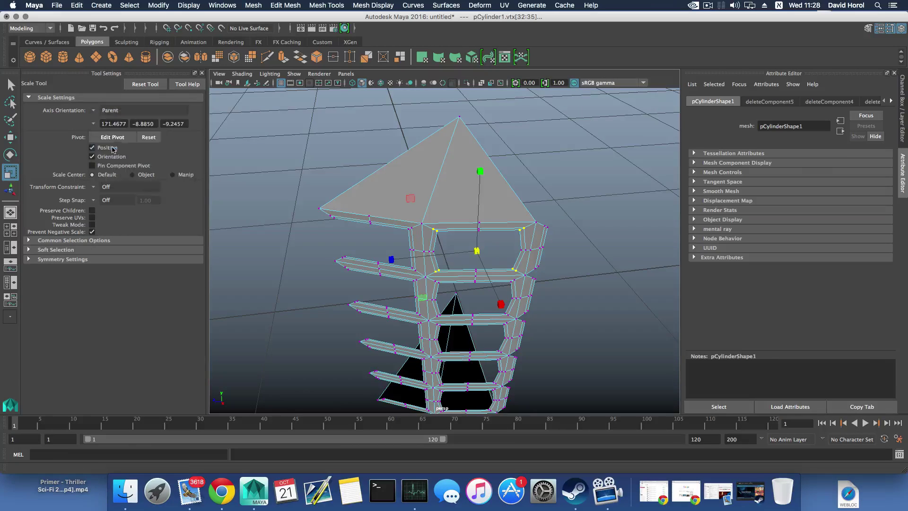
{"action": "left_click", "coordinate": [94, 111]}
{"action": "left_click", "coordinate": [114, 157]}
Scale the top opening's corner vertices inward into a rounded hole, and check it in smooth preview
{"action": "left_click_drag", "start_coordinate": [416, 265], "coordinate": [339, 195], "text": "alt"}
{"action": "left_click_drag", "start_coordinate": [427, 210], "coordinate": [423, 237]}
{"action": "key", "text": "3"}
{"action": "left_click_drag", "start_coordinate": [446, 181], "coordinate": [474, 210]}
{"action": "key", "text": "1"}
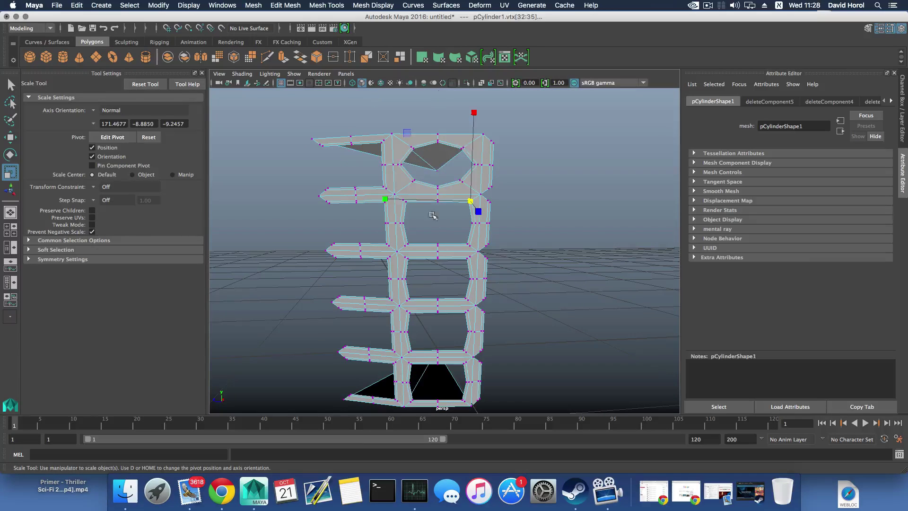
Complete the selection of the second opening's corner vertices and scale them inward to match the rounded top hole
{"action": "key", "text": "q"}
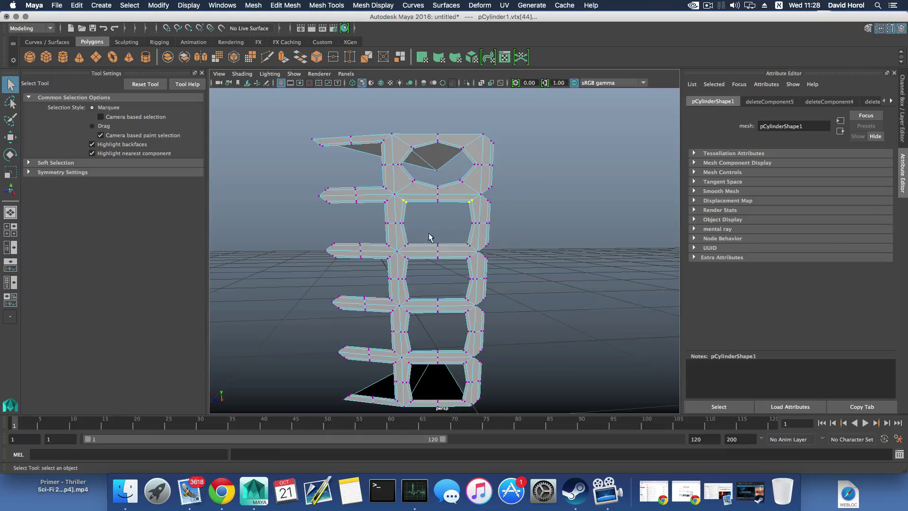
{"action": "left_click", "coordinate": [407, 247], "text": "shift"}
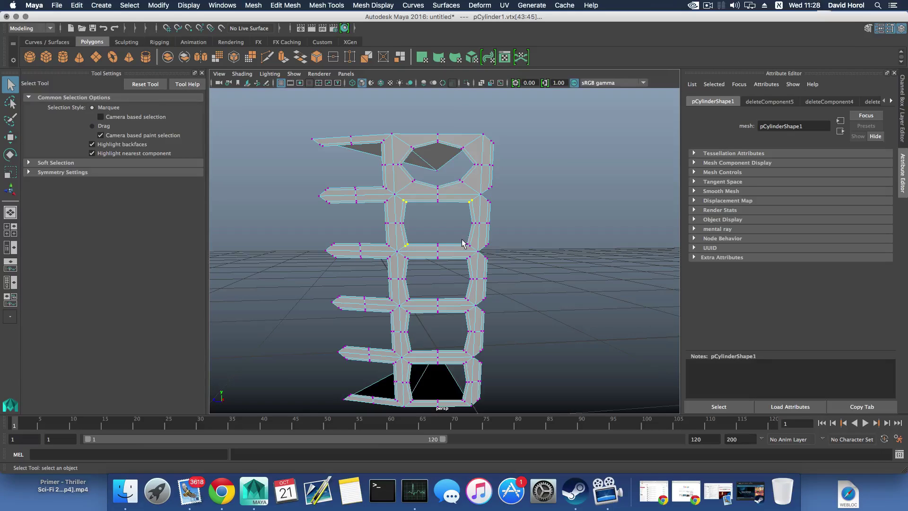
{"action": "key", "text": "r"}
{"action": "left_click_drag", "start_coordinate": [437, 223], "coordinate": [426, 224]}
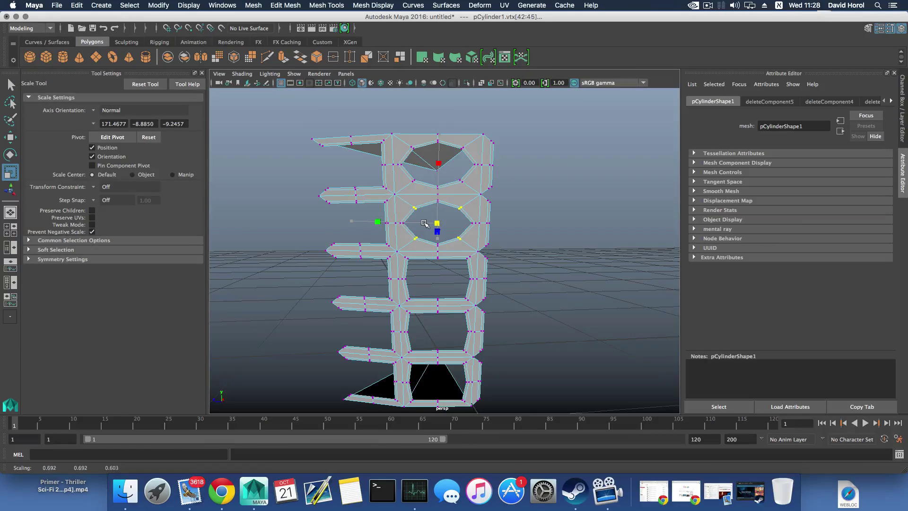
{"action": "left_click_drag", "start_coordinate": [425, 224], "coordinate": [425, 224]}
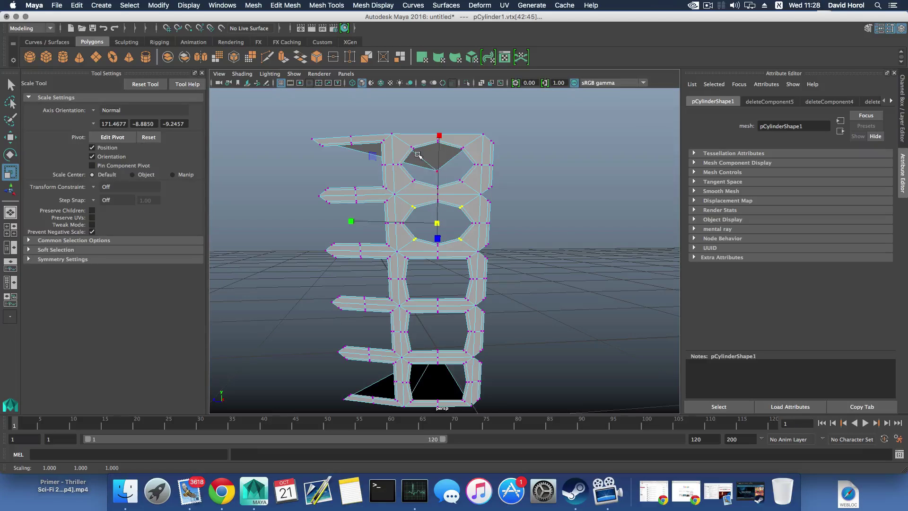
Select the third opening's four sets of corner vertices and scale them inward into a rounded hole
{"action": "middle_click_drag", "start_coordinate": [461, 242], "coordinate": [454, 231], "text": "alt"}
{"action": "middle_click_drag", "start_coordinate": [451, 223], "coordinate": [453, 220], "text": "alt"}
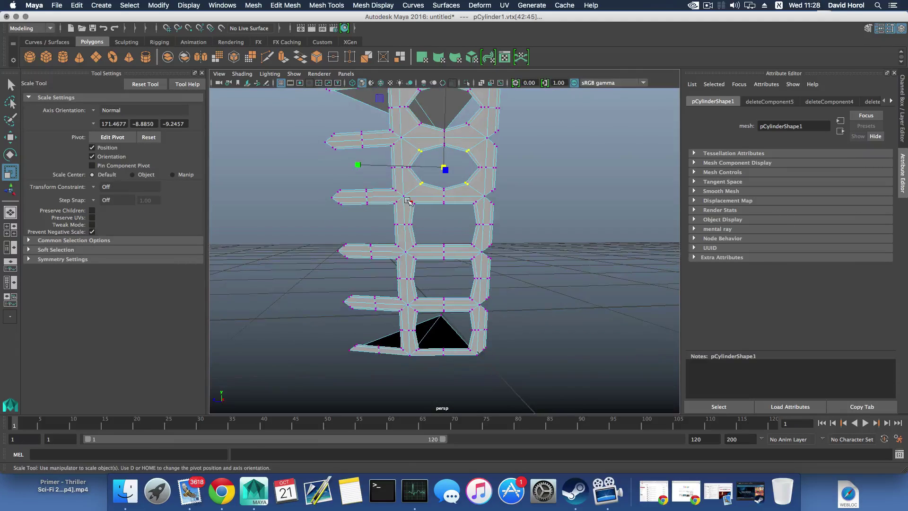
{"action": "left_click_drag", "start_coordinate": [408, 199], "coordinate": [420, 211]}
{"action": "left_click", "coordinate": [476, 202], "text": "shift"}
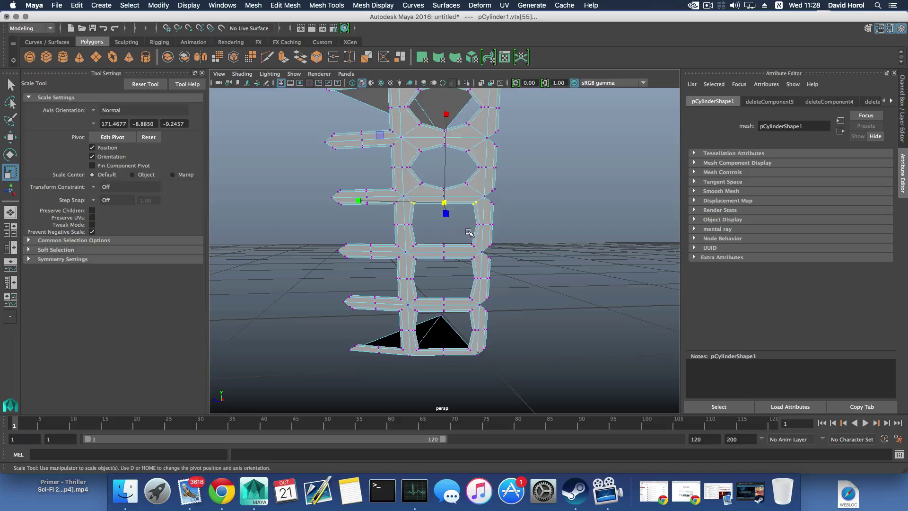
{"action": "left_click", "coordinate": [470, 246], "text": "shift"}
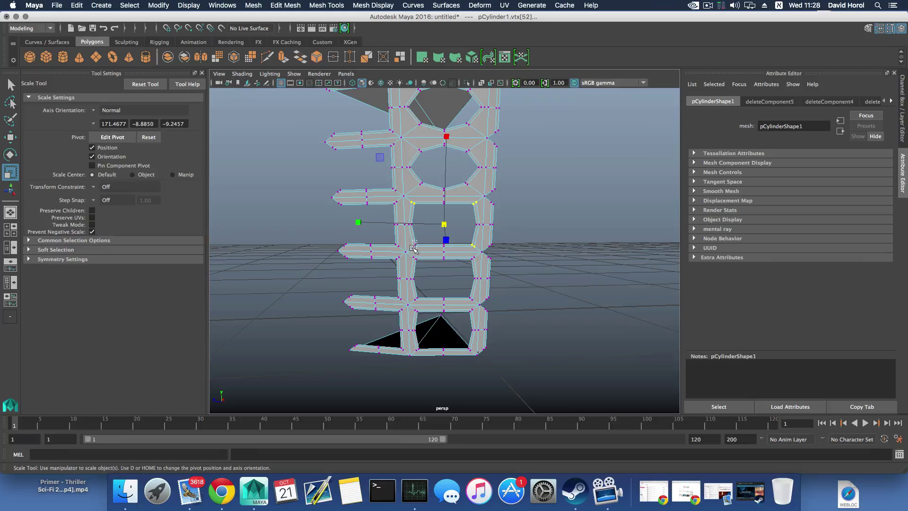
{"action": "left_click", "coordinate": [412, 245], "text": "shift"}
{"action": "middle_click_drag", "start_coordinate": [454, 275], "coordinate": [455, 255], "text": "alt"}
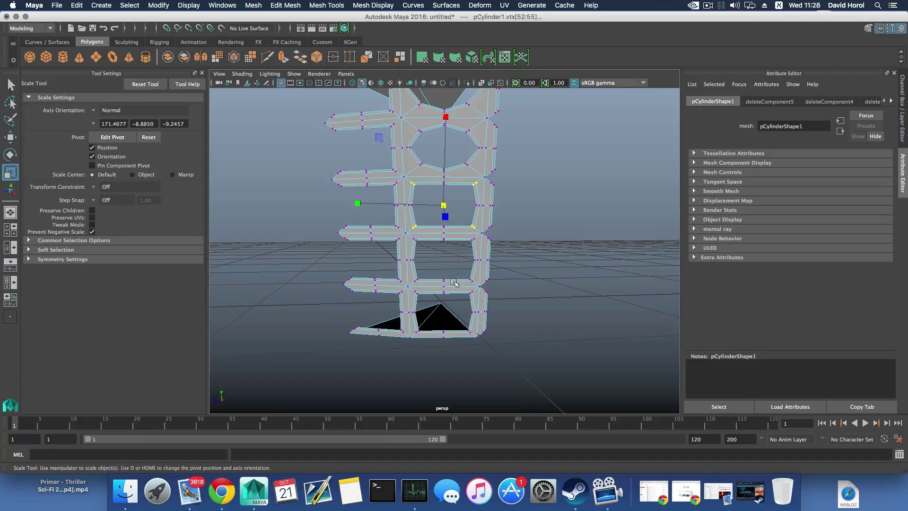
{"action": "left_click_drag", "start_coordinate": [437, 213], "coordinate": [432, 213], "text": "alt"}
Select the fourth opening's corner vertices and scale them inward to round the hole like those above
{"action": "left_click_drag", "start_coordinate": [432, 212], "coordinate": [464, 214], "text": "alt"}
{"action": "left_click", "coordinate": [410, 222]}
{"action": "left_click", "coordinate": [461, 214], "text": "shift"}
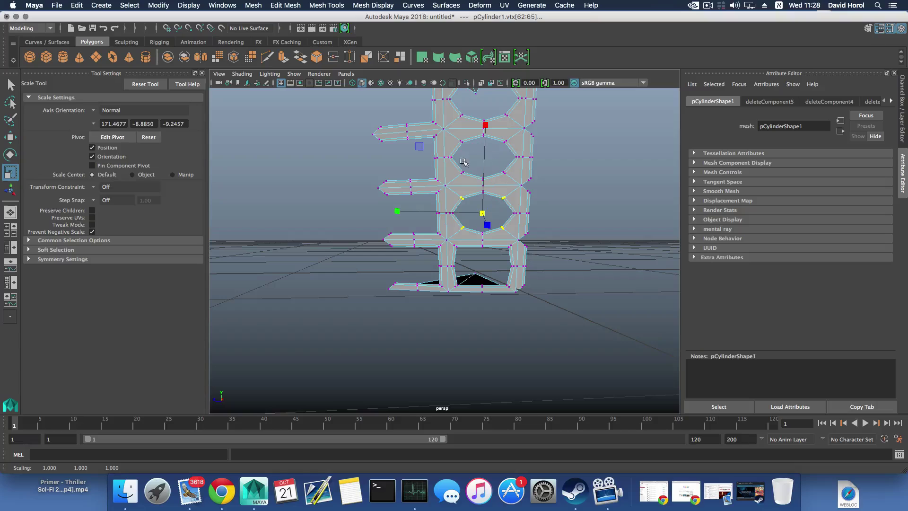
Select the bottom opening's four sets of corner vertices and scale them inward into a rounded hole
{"action": "middle_click_drag", "start_coordinate": [491, 216], "coordinate": [481, 241], "text": "alt"}
{"action": "left_click_drag", "start_coordinate": [475, 223], "coordinate": [477, 213], "text": "alt"}
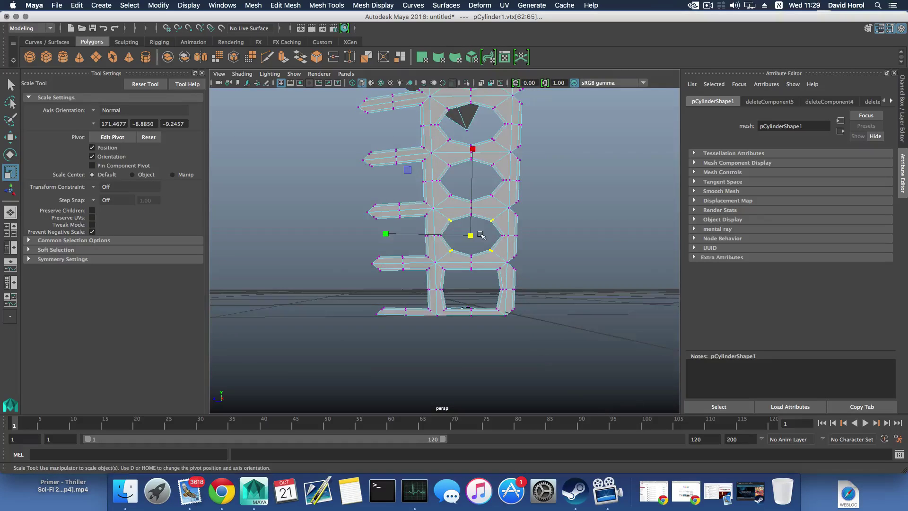
{"action": "middle_click_drag", "start_coordinate": [493, 260], "coordinate": [489, 237], "text": "alt"}
{"action": "left_click", "coordinate": [493, 235]}
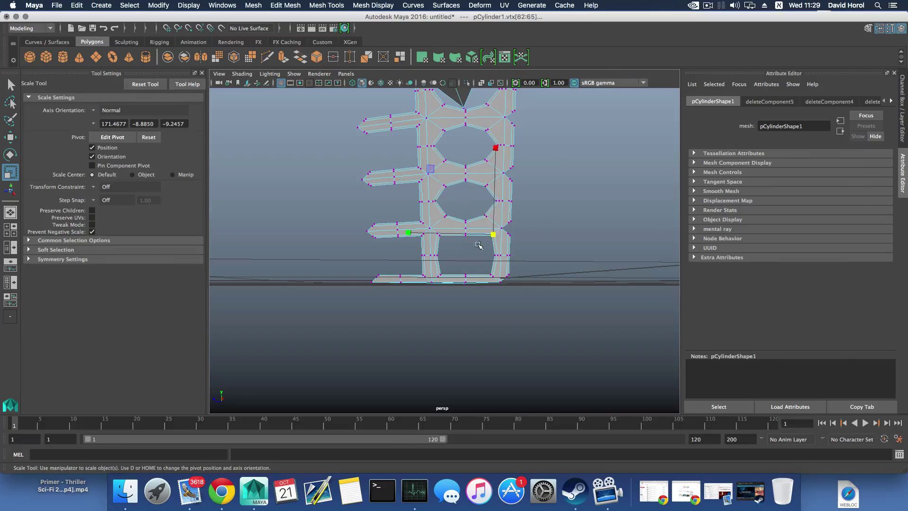
{"action": "left_click_drag", "start_coordinate": [493, 237], "coordinate": [480, 230], "text": "alt"}
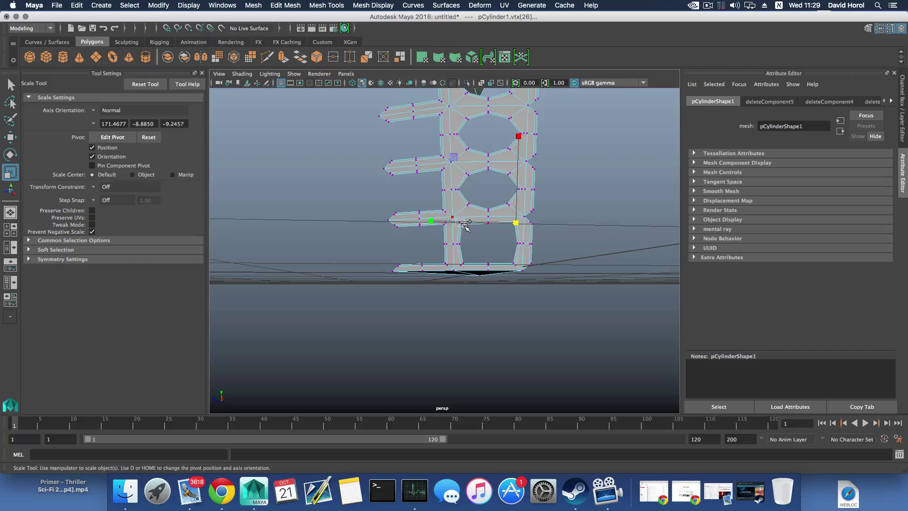
{"action": "left_click", "coordinate": [464, 223], "text": "shift"}
{"action": "left_click", "coordinate": [464, 264]}
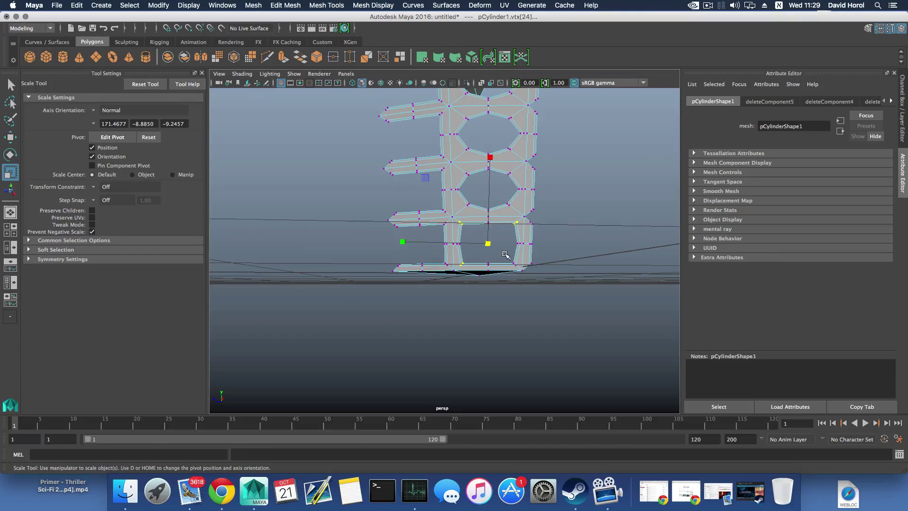
{"action": "left_click_drag", "start_coordinate": [518, 268], "coordinate": [519, 268], "text": "shift"}
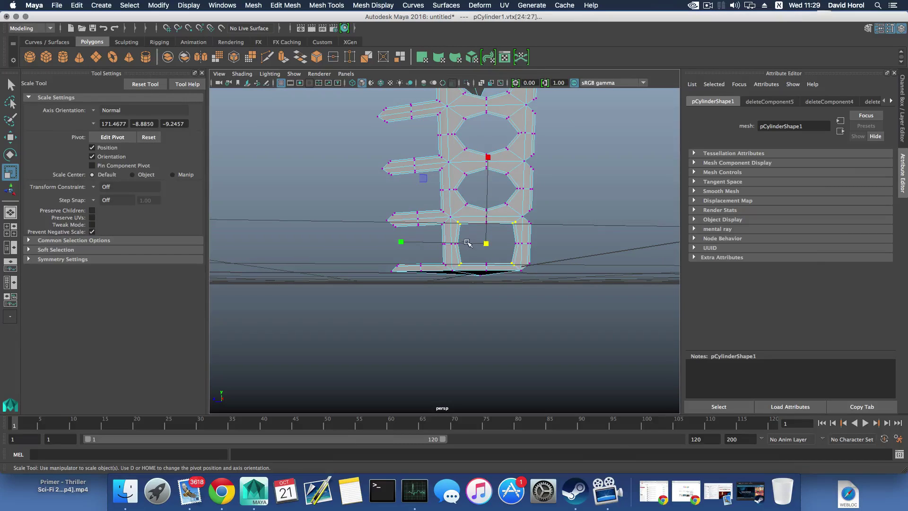
{"action": "left_click_drag", "start_coordinate": [486, 243], "coordinate": [466, 232]}
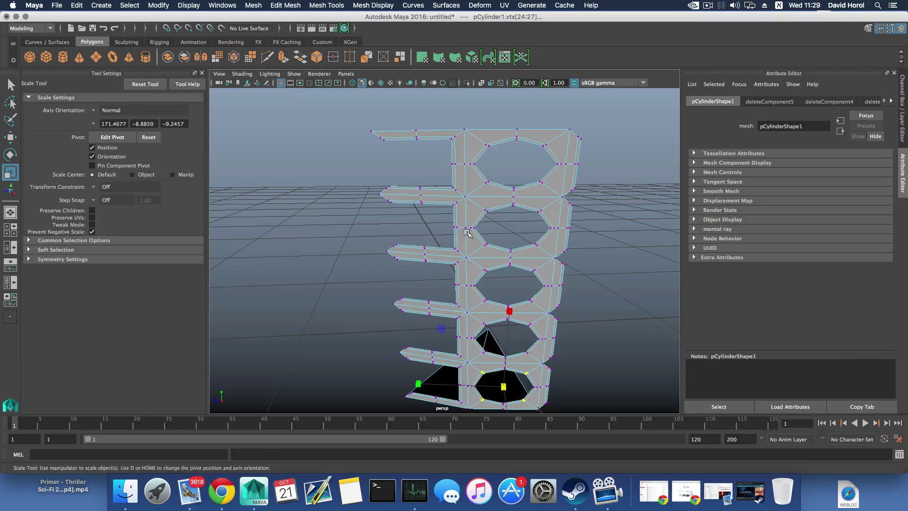
Duplicate the whole wedge section in object mode, assign the copy to a new display layer and hide that layer
{"action": "middle_click_drag", "start_coordinate": [534, 228], "coordinate": [487, 209], "text": "alt"}
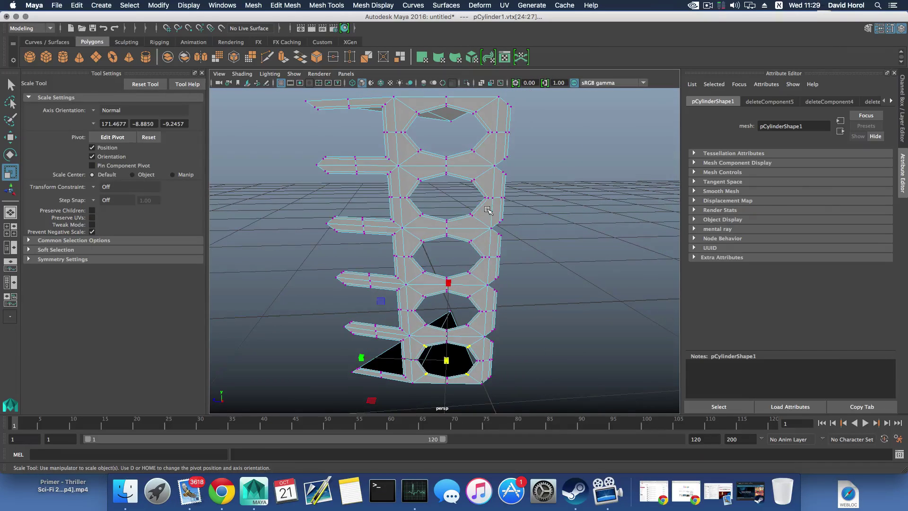
{"action": "key", "text": "F8"}
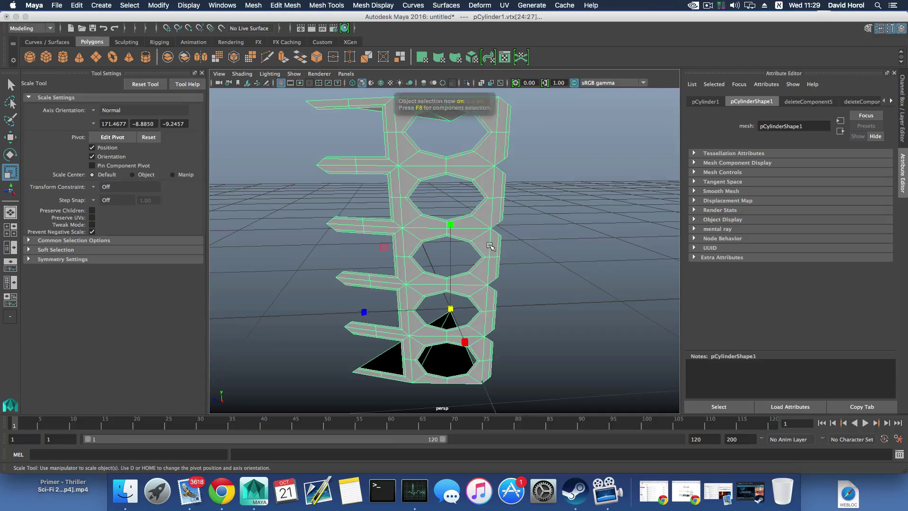
{"action": "scroll", "coordinate": [490, 246], "scroll_direction": "down", "scroll_amount": 3}
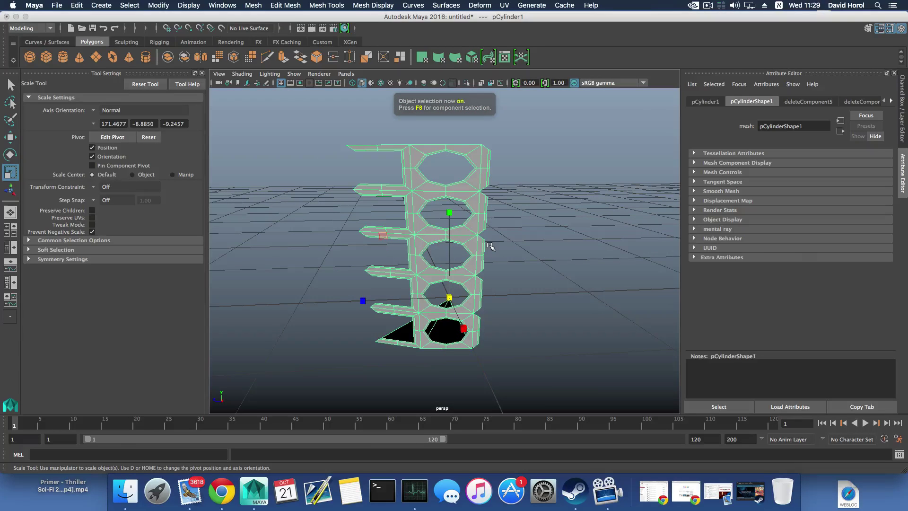
{"action": "key", "text": "ctrl+d"}
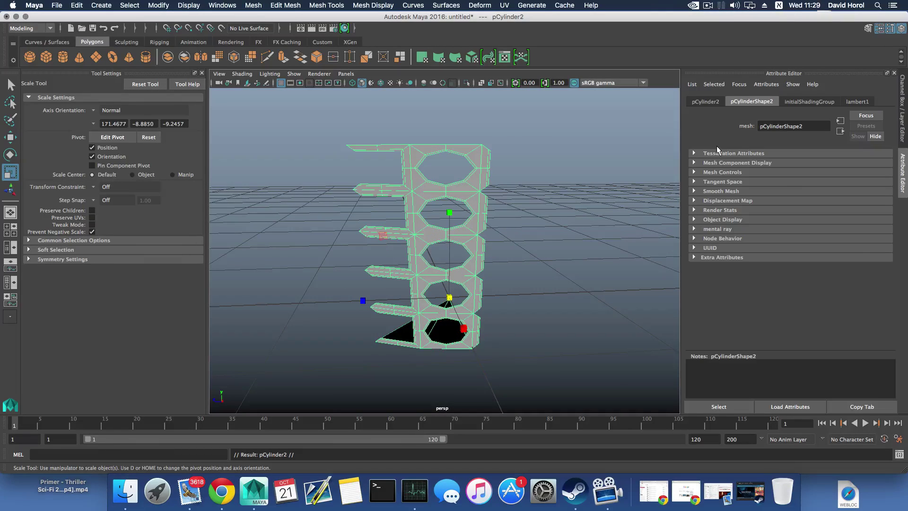
{"action": "left_click", "coordinate": [904, 30]}
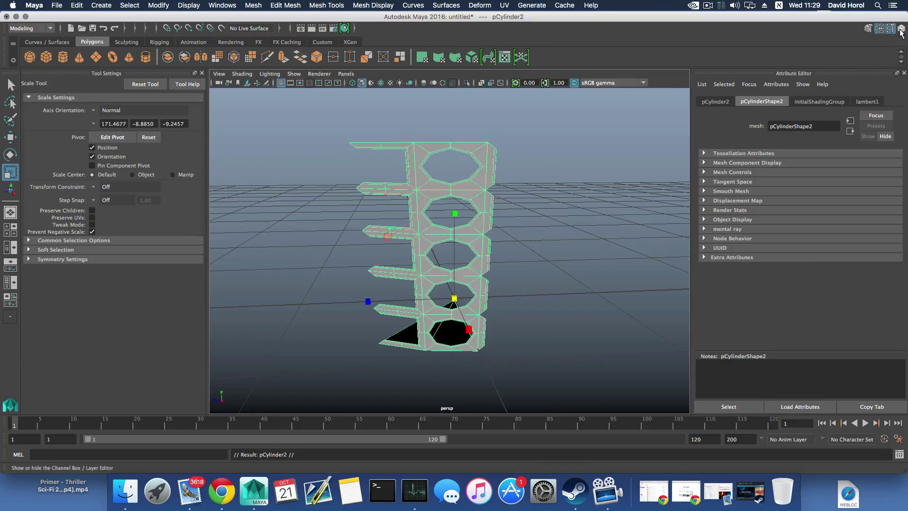
{"action": "left_click", "coordinate": [901, 28]}
{"action": "left_click", "coordinate": [890, 345]}
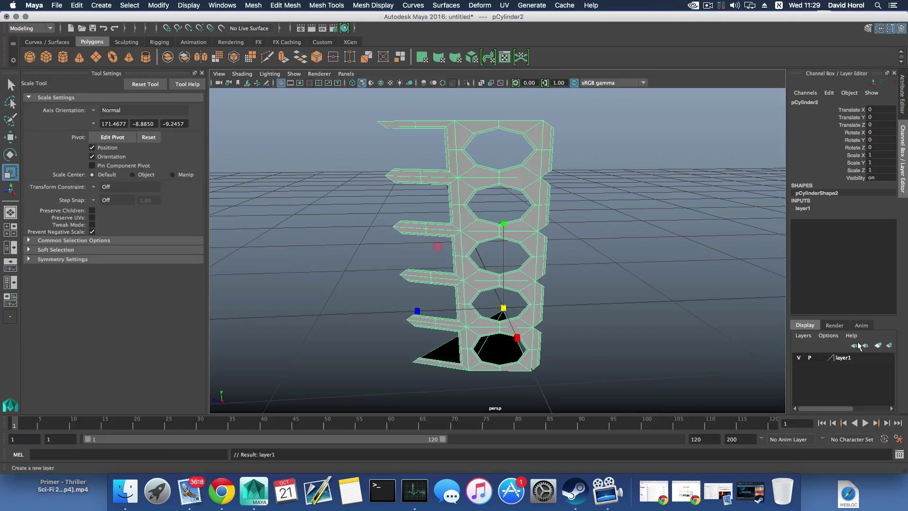
{"action": "left_click", "coordinate": [799, 358]}
Select the original wedge section and delete the narrow strip of faces along the holed panel's outer side edge
{"action": "left_click", "coordinate": [545, 260]}
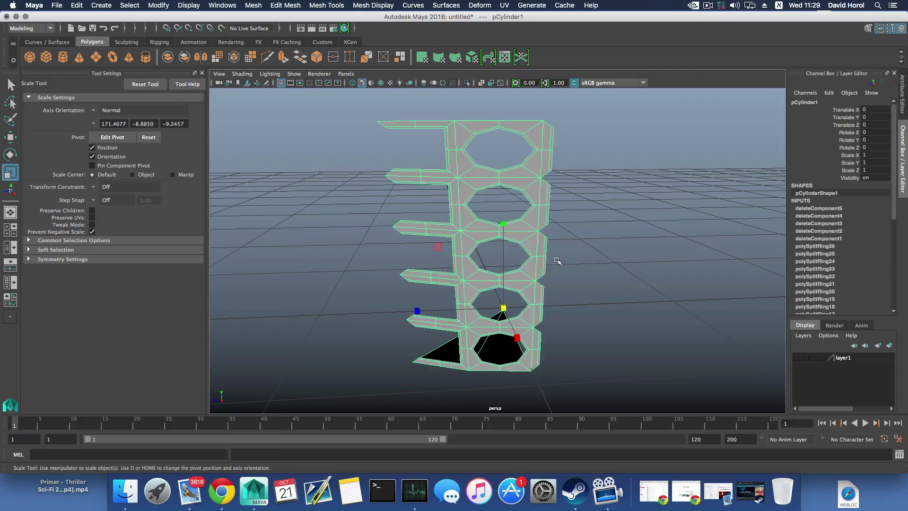
{"action": "right_click_drag", "start_coordinate": [534, 149], "coordinate": [535, 174]}
{"action": "left_click_drag", "start_coordinate": [535, 176], "coordinate": [553, 190], "text": "alt"}
{"action": "left_click_drag", "start_coordinate": [531, 137], "coordinate": [474, 364]}
{"action": "left_click", "coordinate": [539, 197]}
{"action": "key", "text": "Delete"}
{"action": "key", "text": "Delete"}
{"action": "key", "text": "Delete"}
{"action": "key", "text": "Delete"}
{"action": "left_click", "coordinate": [520, 373]}
{"action": "key", "text": "Delete"}
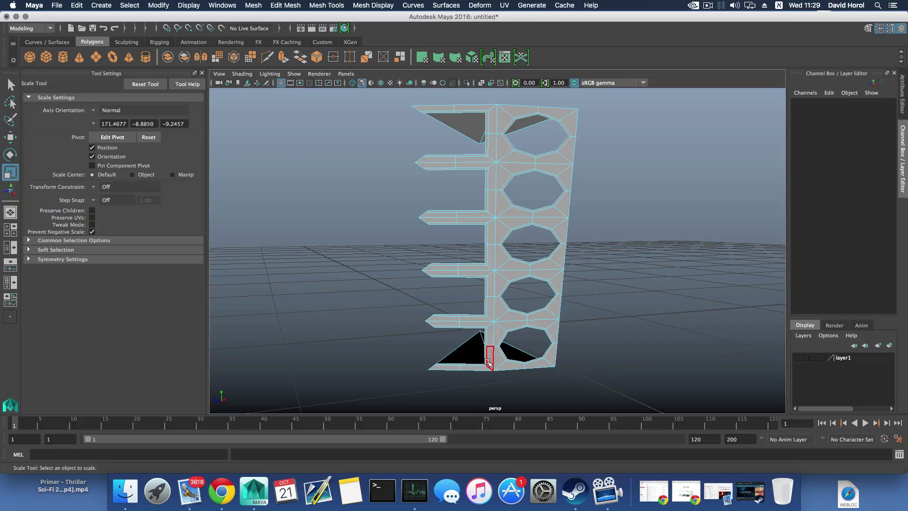
Delete the opposite side strip and the protruding horizontal ribs, keeping the panel with five holes and its top and bottom triangles
{"action": "left_click", "coordinate": [490, 362]}
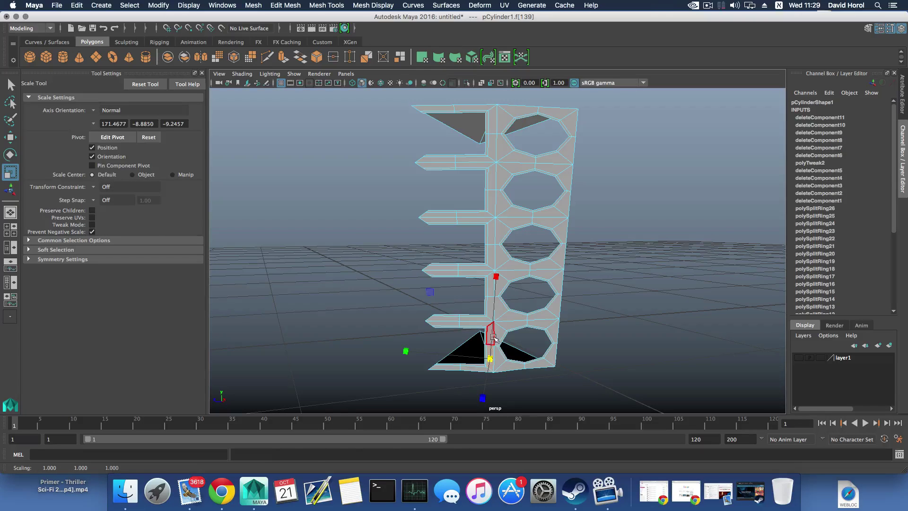
{"action": "scroll", "coordinate": [509, 345], "scroll_direction": "down", "scroll_amount": 5}
{"action": "left_click_drag", "start_coordinate": [508, 318], "coordinate": [502, 326], "text": "alt"}
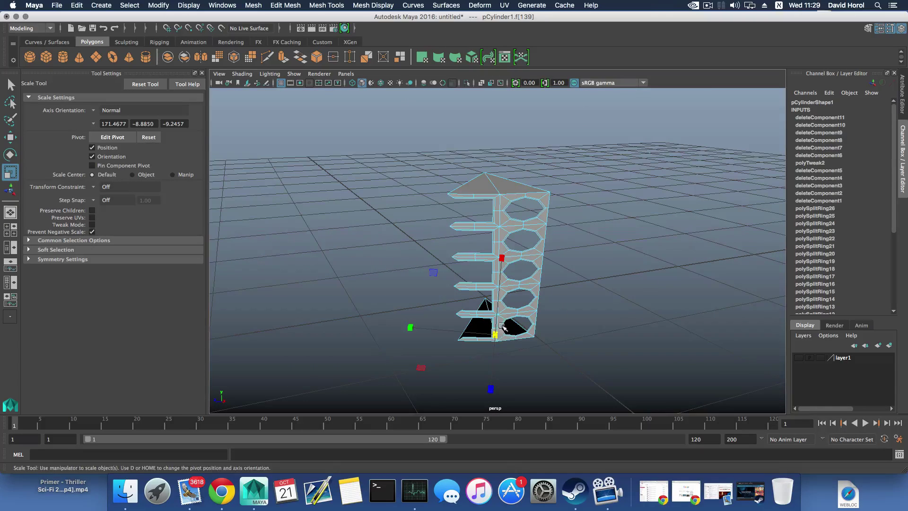
{"action": "left_click", "coordinate": [476, 188]}
{"action": "left_click_drag", "start_coordinate": [480, 193], "coordinate": [440, 169], "text": "alt"}
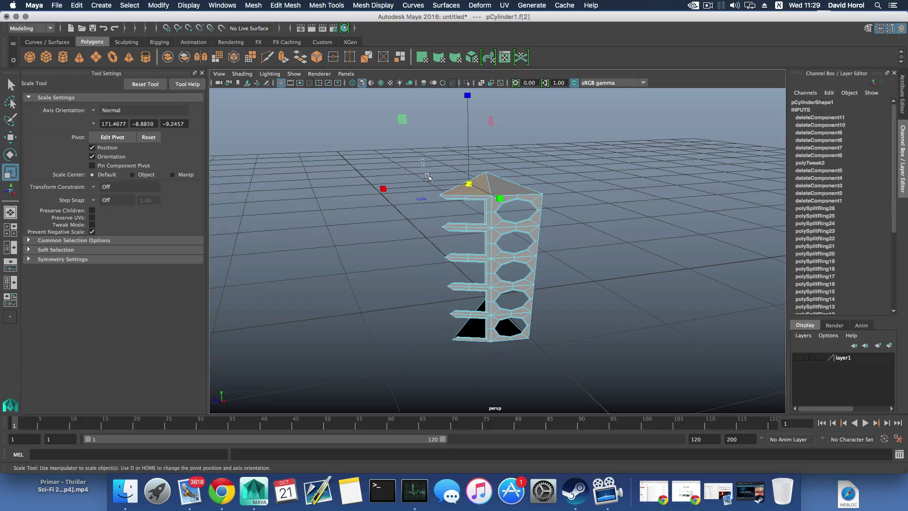
{"action": "left_click_drag", "start_coordinate": [492, 399], "coordinate": [424, 380], "text": "alt"}
{"action": "left_click", "coordinate": [447, 323], "text": "ctrl"}
{"action": "left_click_drag", "start_coordinate": [449, 348], "coordinate": [465, 373], "text": "alt"}
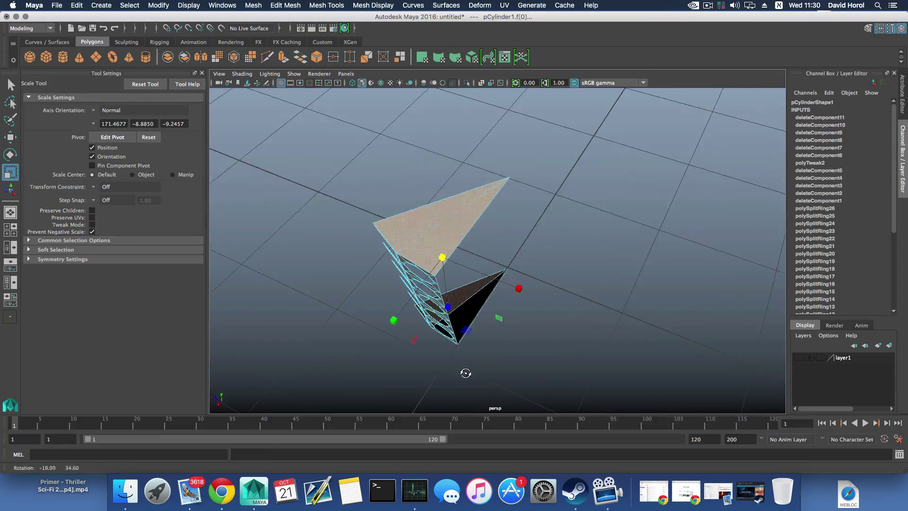
{"action": "left_click", "coordinate": [446, 224], "text": "ctrl"}
{"action": "left_click_drag", "start_coordinate": [454, 283], "coordinate": [507, 255], "text": "alt"}
{"action": "scroll", "coordinate": [506, 271], "scroll_direction": "up", "scroll_amount": 5}
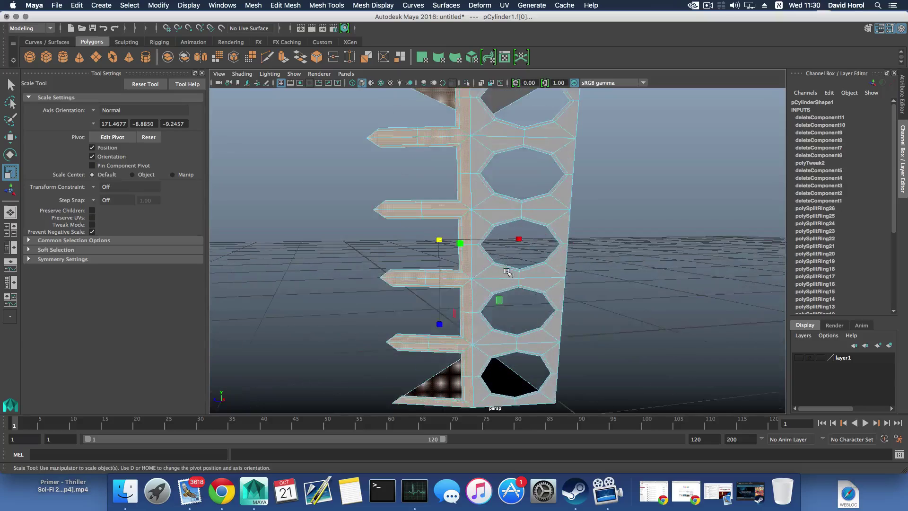
{"action": "scroll", "coordinate": [506, 271], "scroll_direction": "down", "scroll_amount": 4}
{"action": "key", "text": "Delete"}
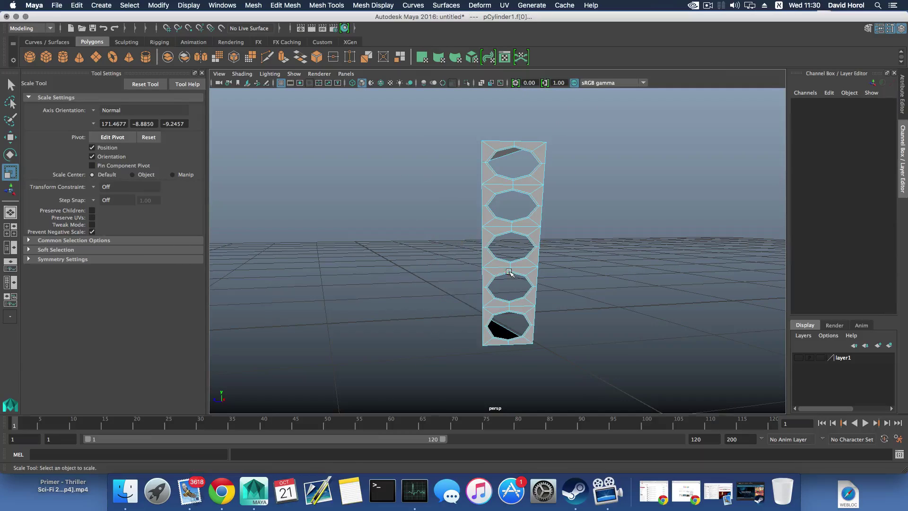
Return to object selection and duplicate the trimmed five-hole wedge
{"action": "left_click_drag", "start_coordinate": [516, 274], "coordinate": [482, 291], "text": "alt"}
{"action": "key", "text": "F10"}
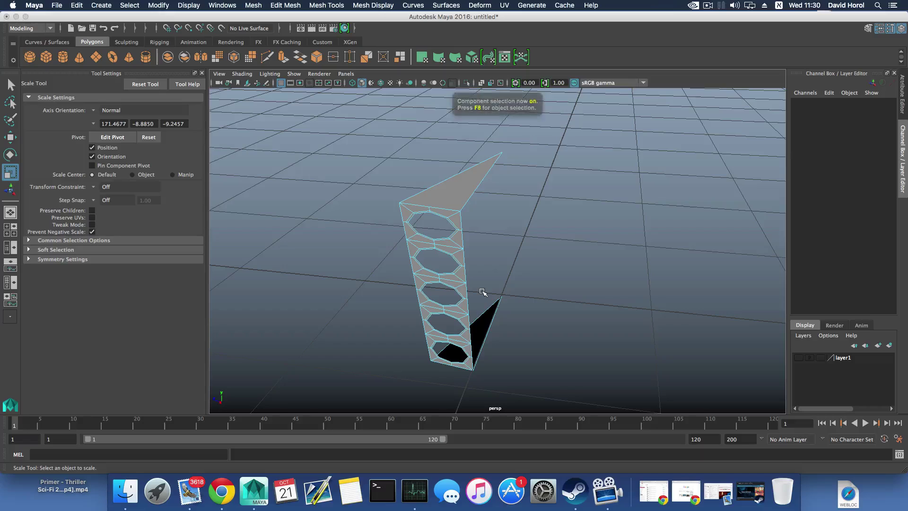
{"action": "key", "text": "F8"}
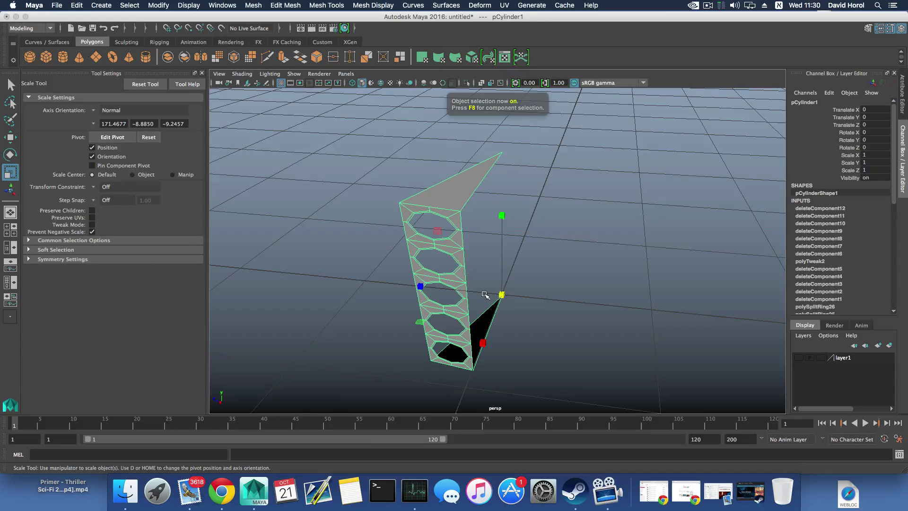
{"action": "key", "text": "super+d"}
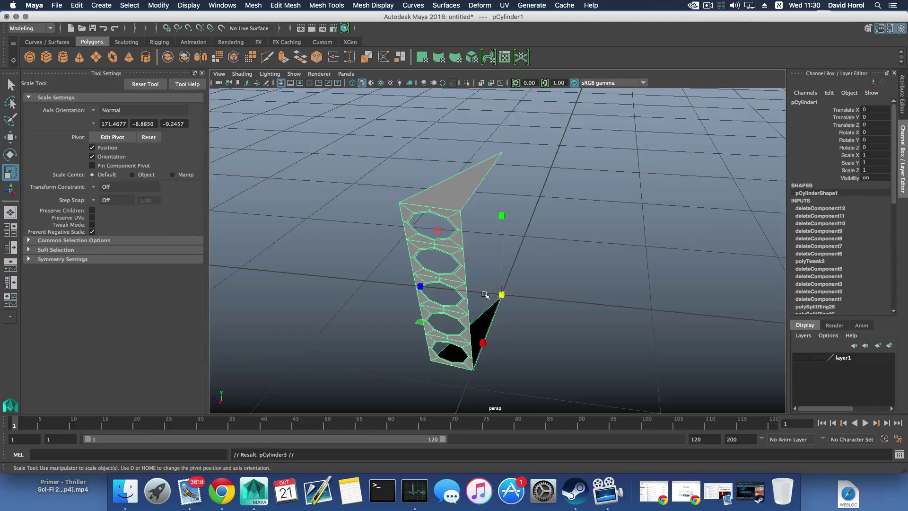
Try to rotate the duplicated wedge to -15 degrees around the Y axis with step snapping
{"action": "key", "text": "e"}
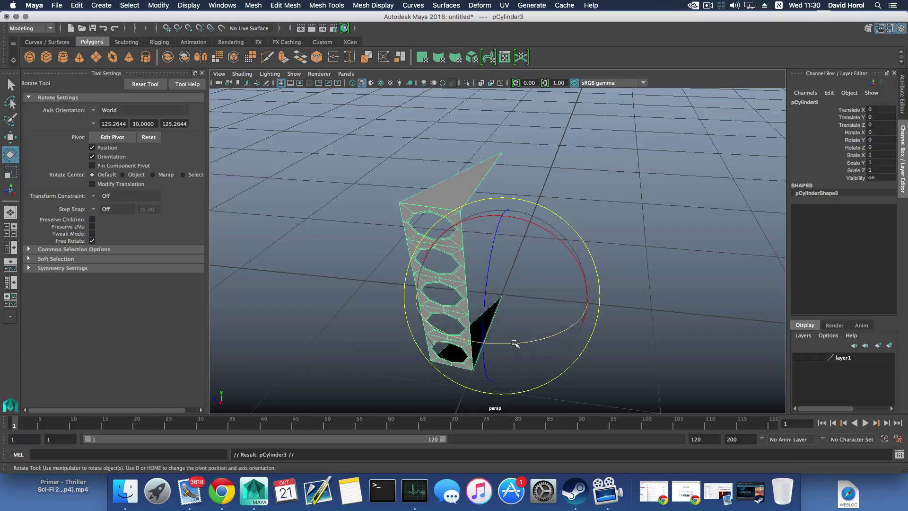
{"action": "key", "text": "j"}
{"action": "left_click_drag", "start_coordinate": [514, 342], "coordinate": [505, 345]}
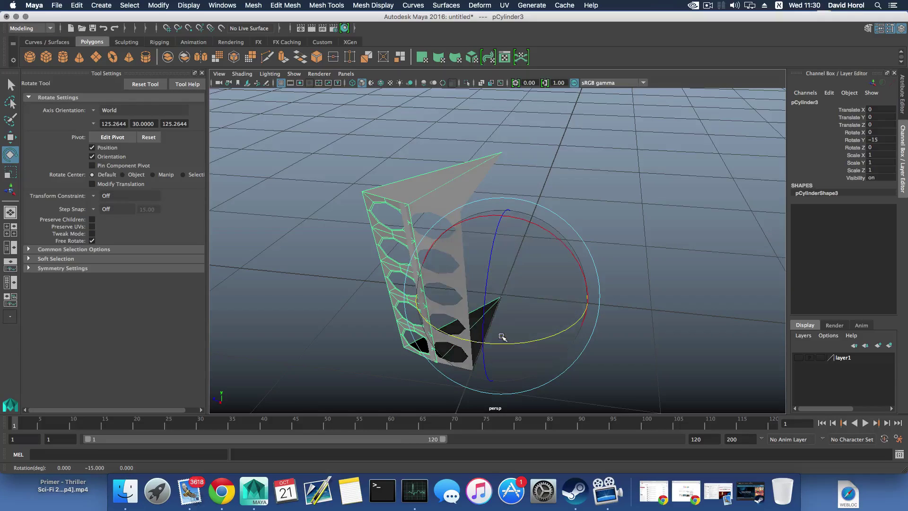
{"action": "mouse_move", "coordinate": [503, 337]}
{"action": "left_mouse_down", "text": "alt"}
{"action": "mouse_move", "coordinate": [515, 328]}
{"action": "mouse_move", "coordinate": [510, 338]}
{"action": "left_mouse_up", "text": "alt"}
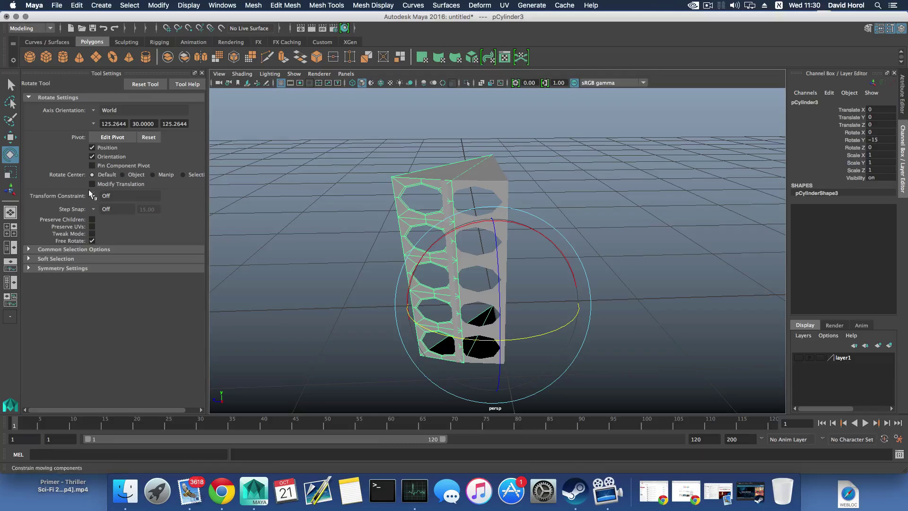
{"action": "key", "text": "super+z"}
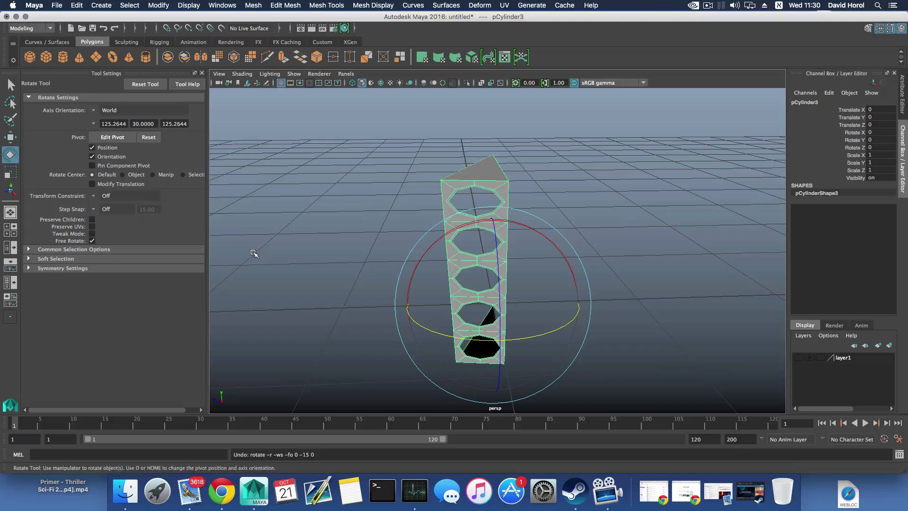
Try to rotate the duplicated wedge to -20 degrees around Y using an absolute step snap of 20
{"action": "left_click", "coordinate": [93, 210]}
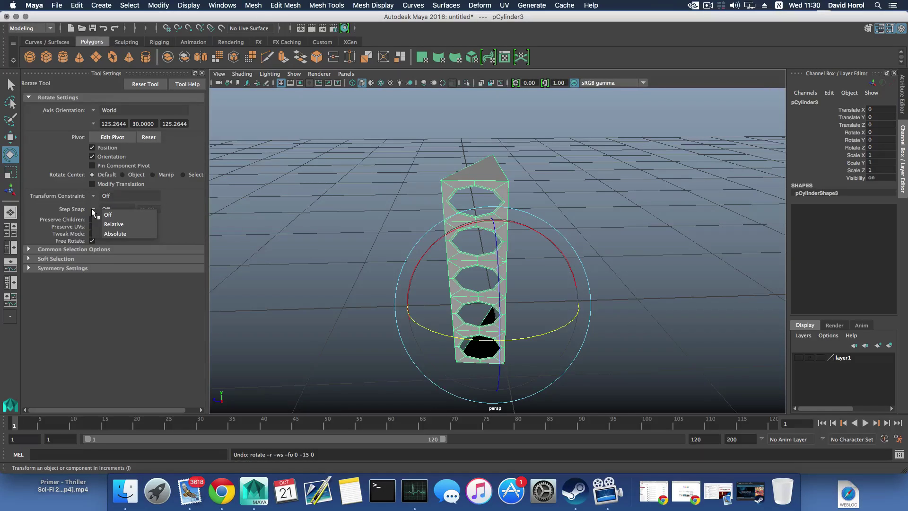
{"action": "left_click", "coordinate": [107, 215]}
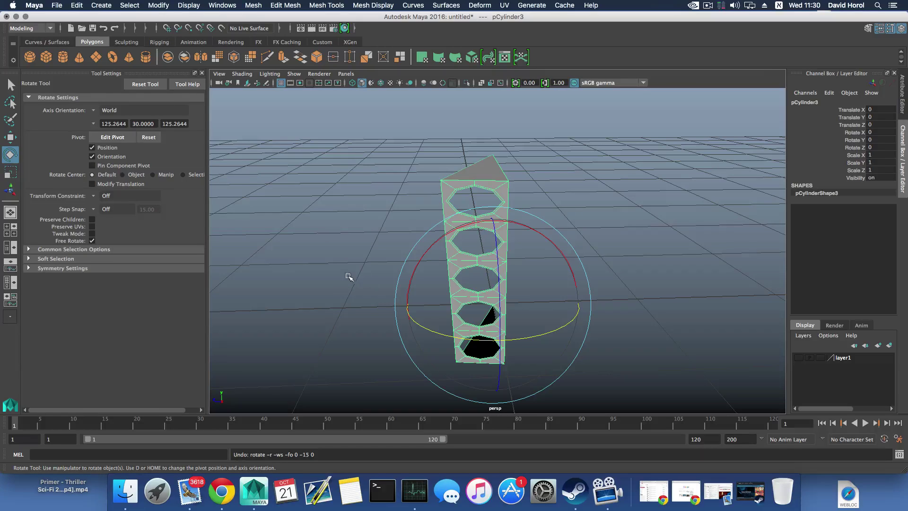
{"action": "key", "text": "j"}
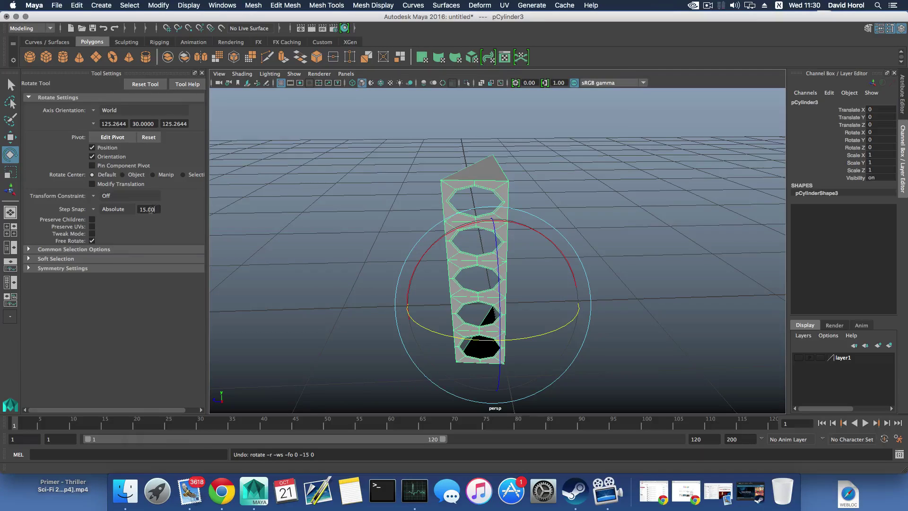
{"action": "left_click_drag", "start_coordinate": [151, 210], "coordinate": [138, 209]}
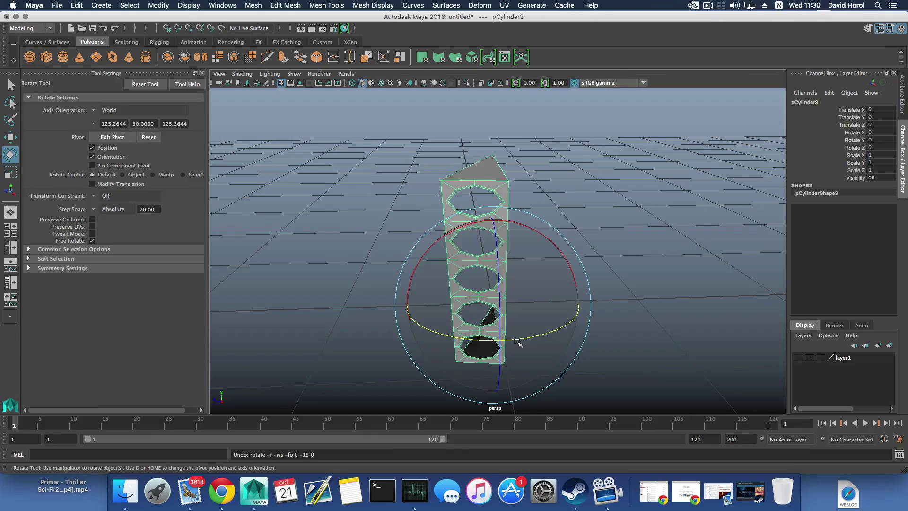
{"action": "left_click_drag", "start_coordinate": [517, 342], "coordinate": [502, 336]}
{"action": "key", "text": "j"}
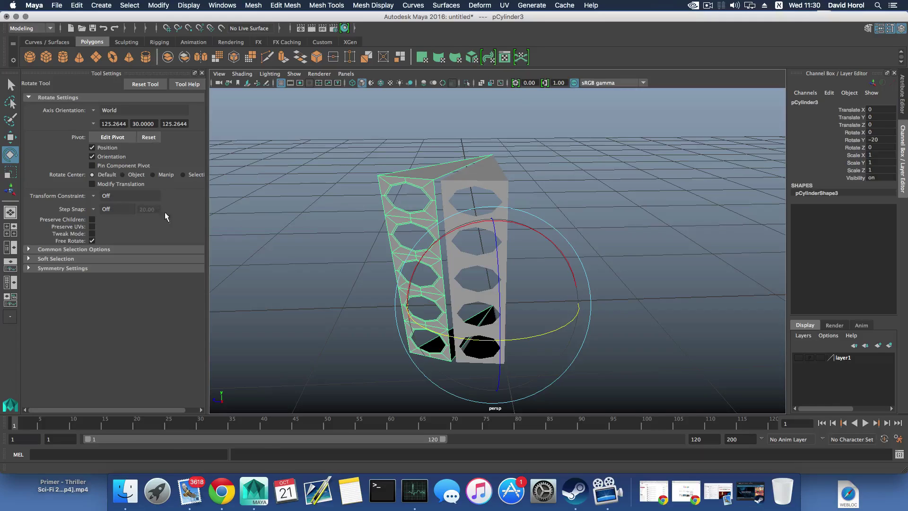
{"action": "key", "text": "ctrl+z"}
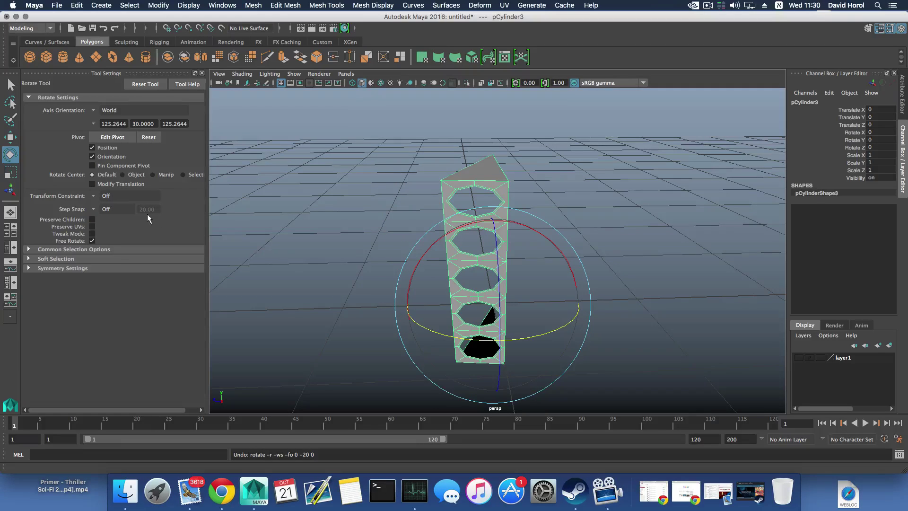
Try to rotate the duplicated wedge to -17 degrees around Y using an absolute step snap of 17
{"action": "left_click_drag", "start_coordinate": [154, 210], "coordinate": [134, 209]}
{"action": "key", "text": "Return"}
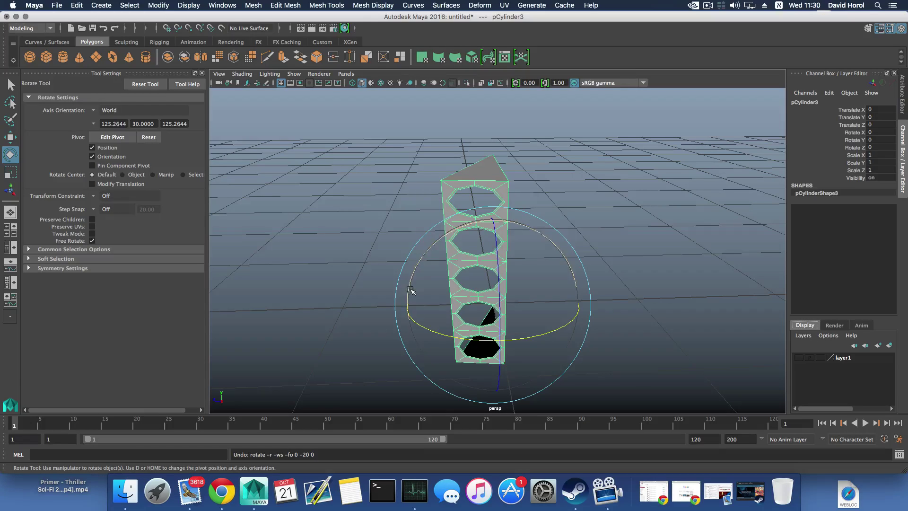
{"action": "key", "text": "j"}
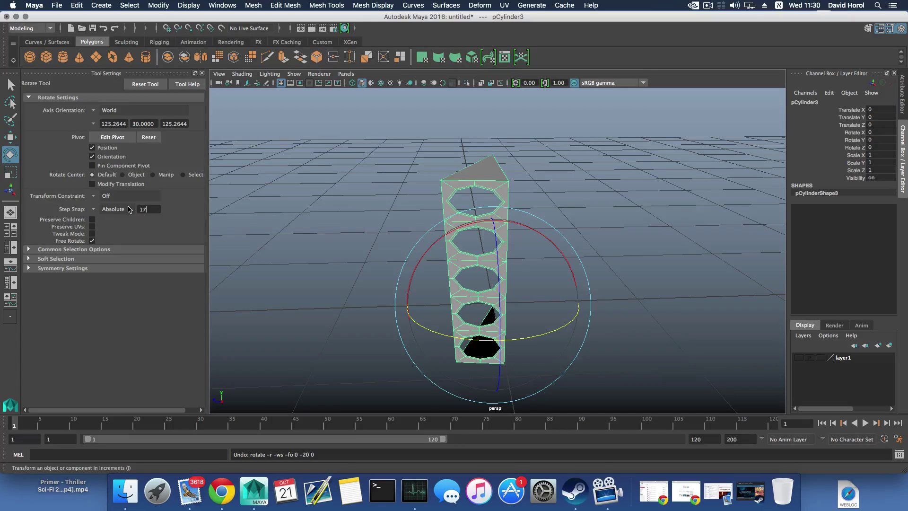
{"action": "key", "text": "j"}
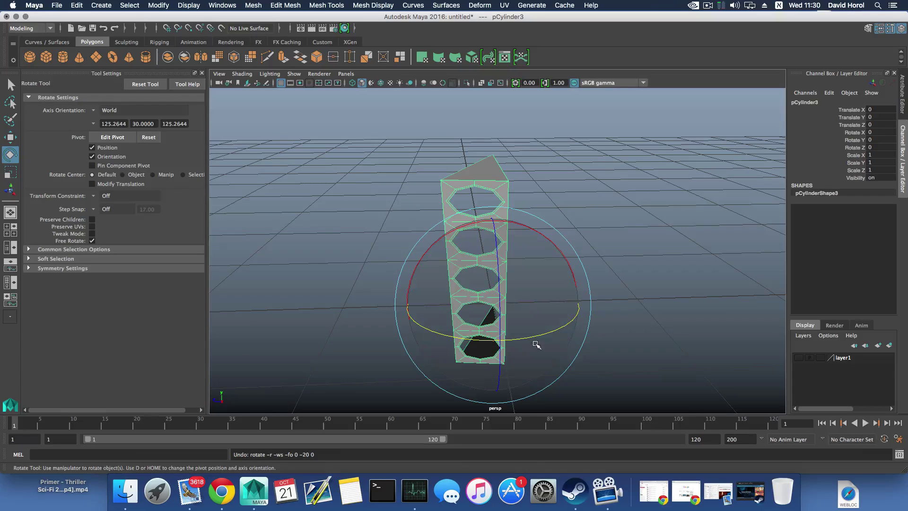
{"action": "key", "text": "j"}
{"action": "left_click_drag", "start_coordinate": [532, 337], "coordinate": [524, 338]}
{"action": "key", "text": "ctrl+z"}
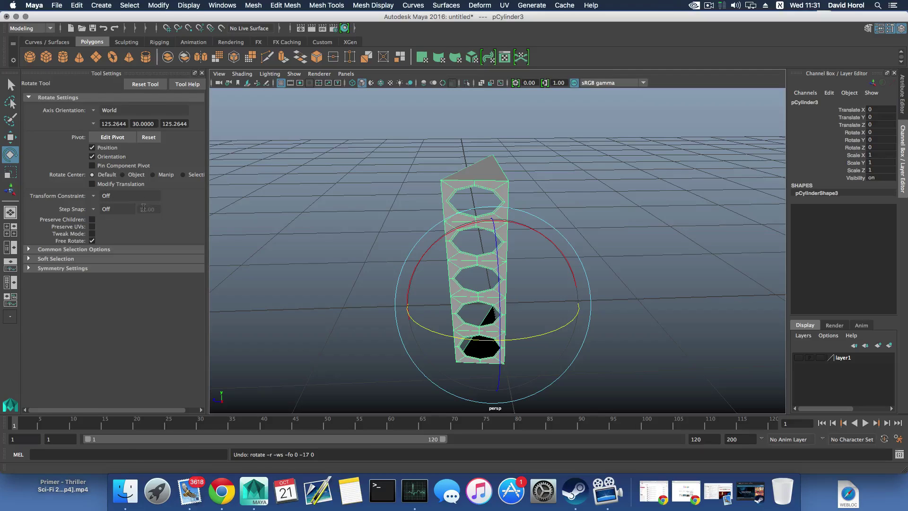
Rotate the duplicated wedge to -18 degrees around the Y axis using a step snap of 18
{"action": "left_click", "coordinate": [116, 213]}
{"action": "left_click", "coordinate": [118, 230]}
{"action": "left_click", "coordinate": [137, 210]}
{"action": "key", "text": "j"}
{"action": "key", "text": "j"}
{"action": "mouse_move", "coordinate": [530, 335]}
{"action": "left_mouse_down"}
{"action": "mouse_move", "coordinate": [510, 349]}
{"action": "mouse_move", "coordinate": [531, 361]}
{"action": "mouse_move", "coordinate": [525, 330]}
{"action": "left_mouse_up"}
{"action": "key", "text": "j"}
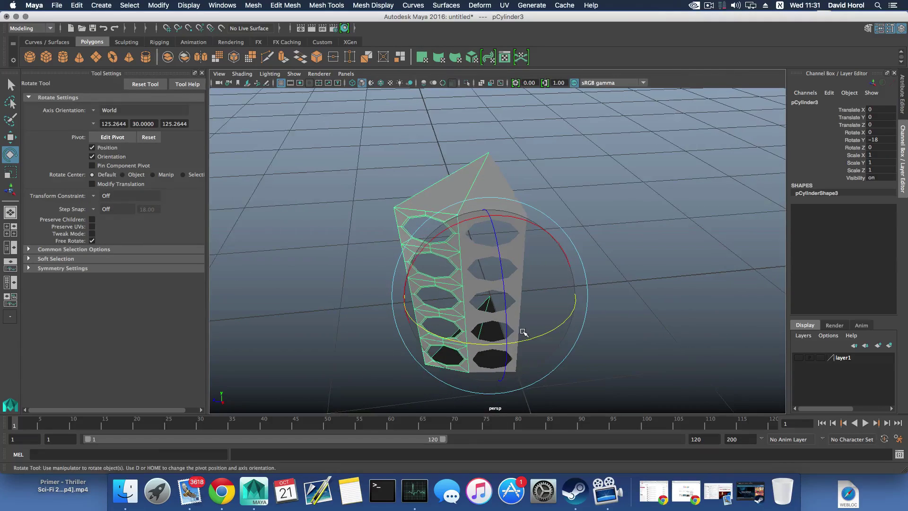
Repeat Duplicate with Transform on the rotated wedge until the copies close the full ring around the Y axis
{"action": "key", "text": "shift+d"}
{"action": "key", "text": "shift+d"}
{"action": "key", "text": "shift+d"}
{"action": "key", "text": "shift+d"}
{"action": "key", "text": "shift+d"}
{"action": "key", "text": "shift+d"}
{"action": "key", "text": "shift+d"}
{"action": "key", "text": "shift+d"}
{"action": "key", "text": "shift+d"}
{"action": "key", "text": "shift+d"}
{"action": "key", "text": "shift+d"}
{"action": "key", "text": "shift+d"}
{"action": "key", "text": "shift+d"}
{"action": "key", "text": "shift+d"}
{"action": "key", "text": "shift+d"}
{"action": "key", "text": "shift+d"}
{"action": "key", "text": "shift+d"}
{"action": "key", "text": "shift+d"}
{"action": "key", "text": "shift+d"}
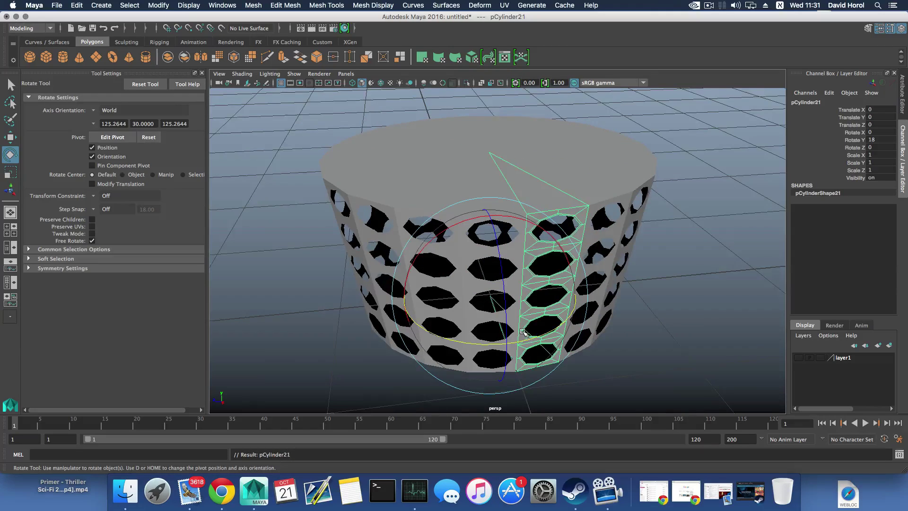
Select all the wedges of the ring and combine them into one mesh
{"action": "left_click_drag", "start_coordinate": [523, 331], "coordinate": [441, 312], "text": "alt"}
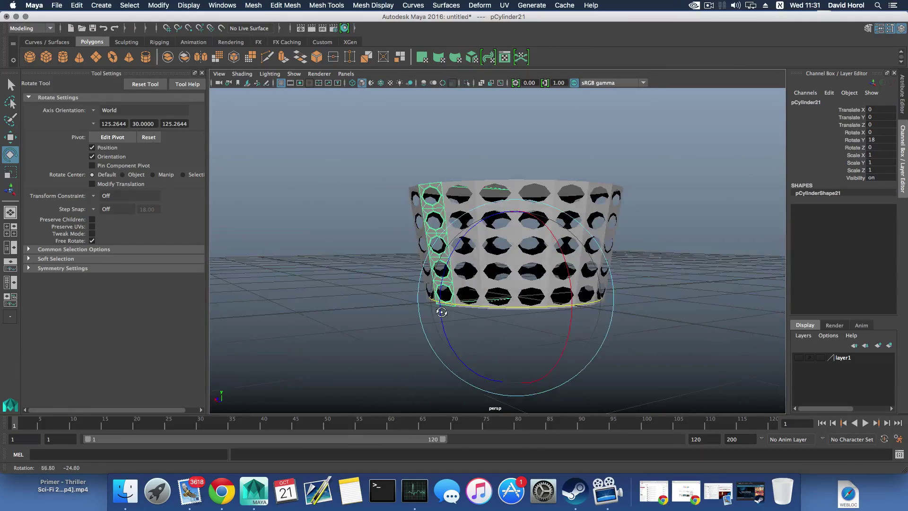
{"action": "left_click_drag", "start_coordinate": [312, 126], "coordinate": [735, 392]}
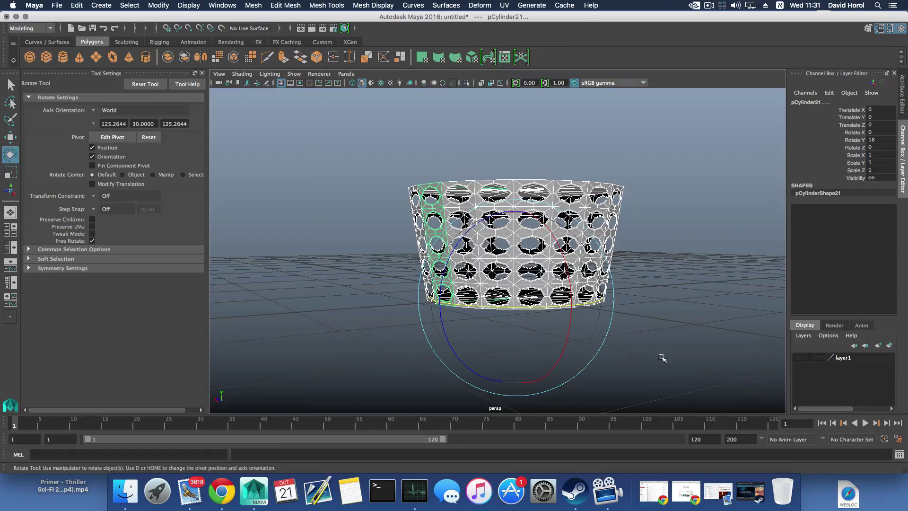
{"action": "left_click_drag", "start_coordinate": [645, 350], "coordinate": [604, 356], "text": "alt"}
{"action": "left_click", "coordinate": [253, 5]}
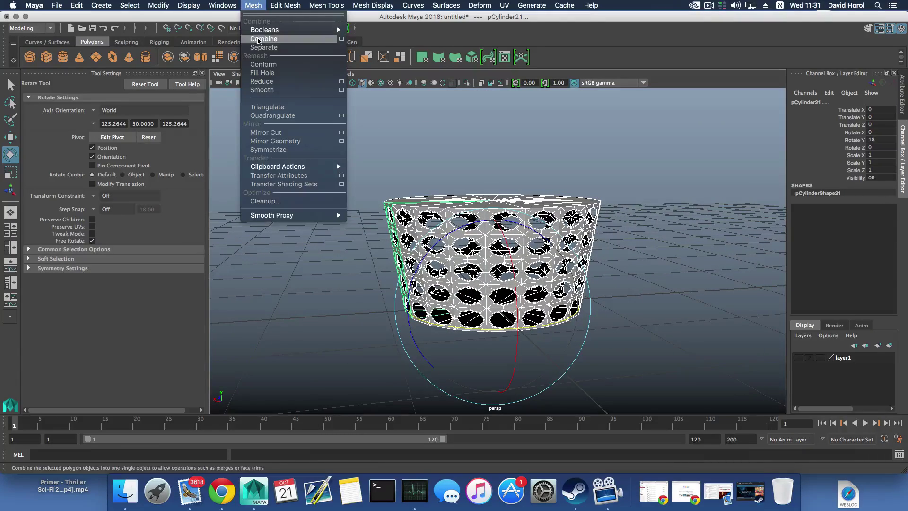
{"action": "left_click", "coordinate": [258, 40]}
Select all vertices of the combined mesh and merge them with a threshold of 0.0001
{"action": "right_click", "coordinate": [472, 211]}
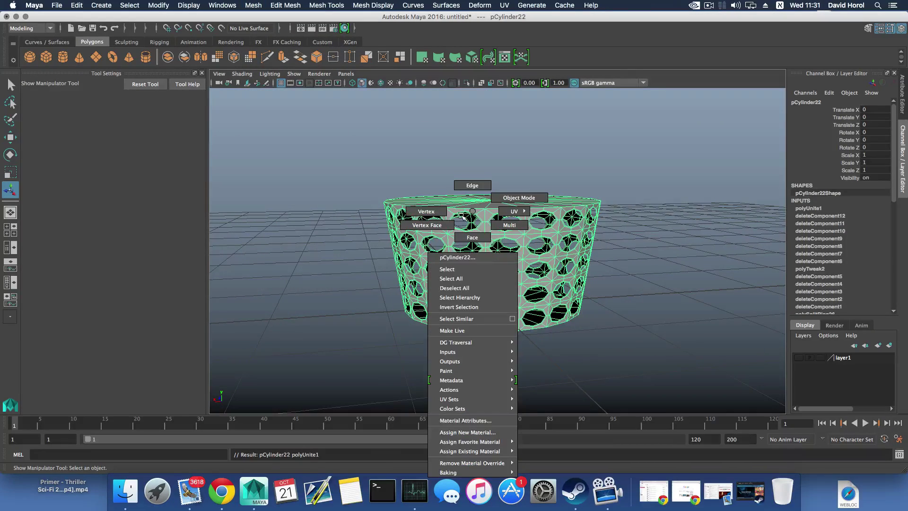
{"action": "left_click", "coordinate": [426, 212]}
{"action": "left_click_drag", "start_coordinate": [323, 147], "coordinate": [661, 416]}
{"action": "key", "text": "f"}
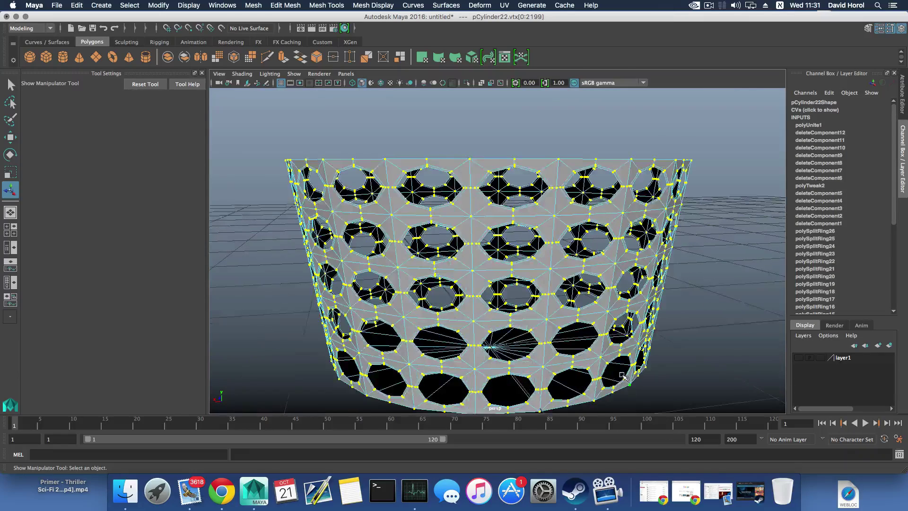
{"action": "scroll", "coordinate": [603, 306], "scroll_direction": "up", "scroll_amount": 3}
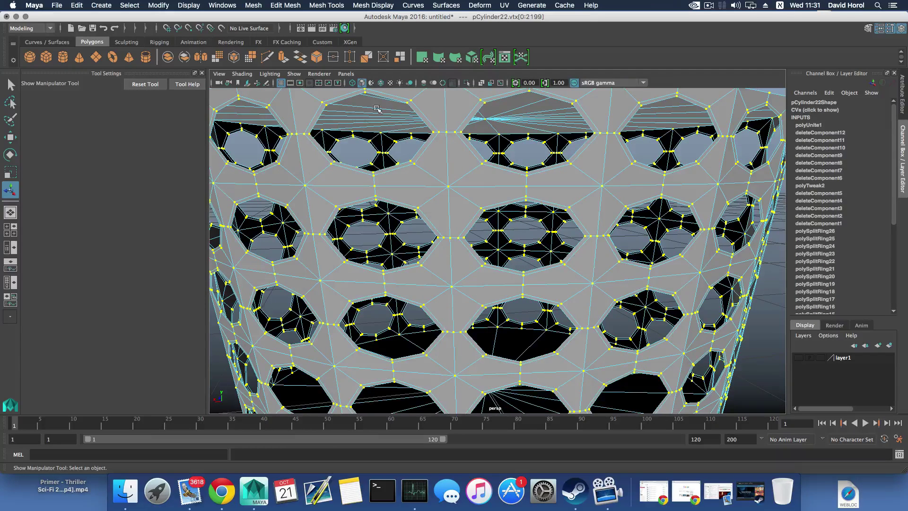
{"action": "left_click", "coordinate": [253, 5]}
{"action": "mouse_move", "coordinate": [285, 6]}
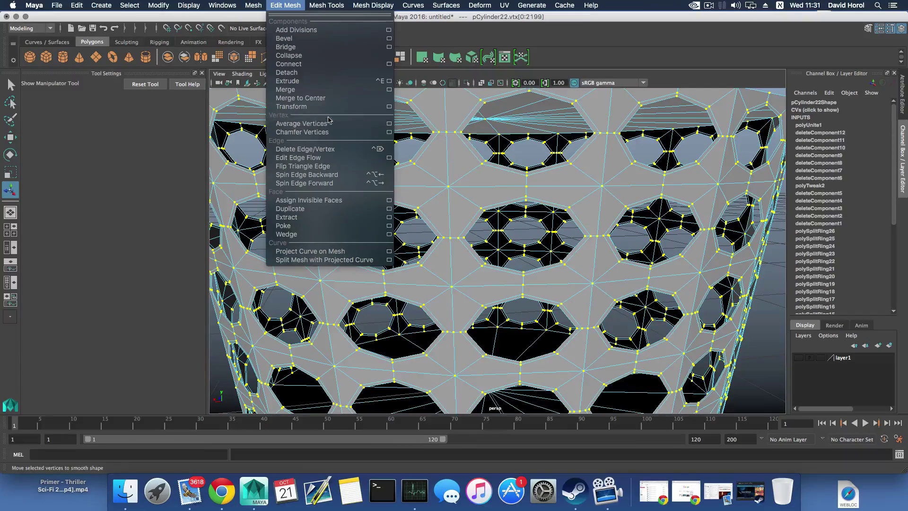
{"action": "left_click", "coordinate": [389, 90]}
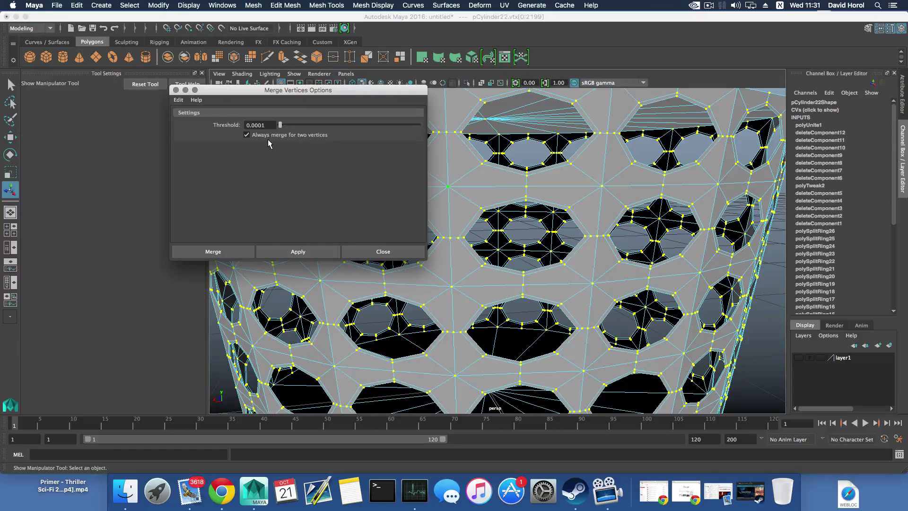
{"action": "left_click", "coordinate": [300, 252]}
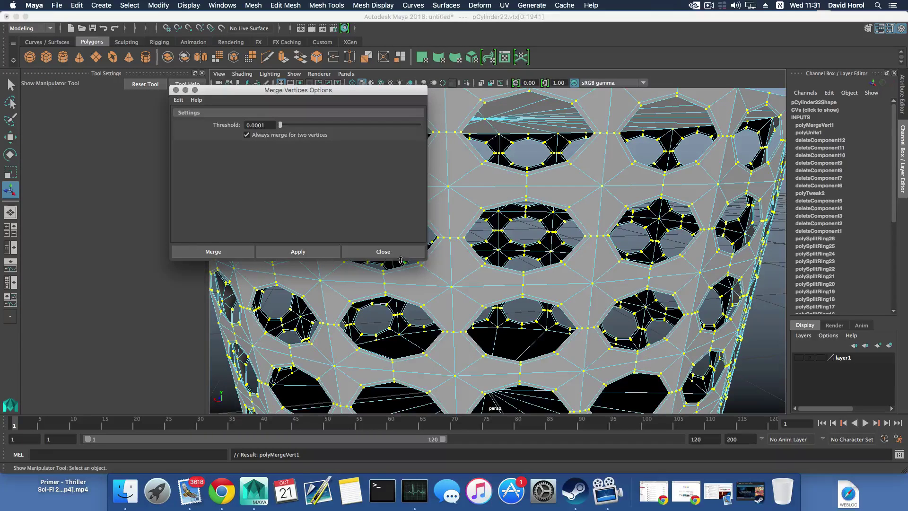
{"action": "left_click", "coordinate": [399, 254]}
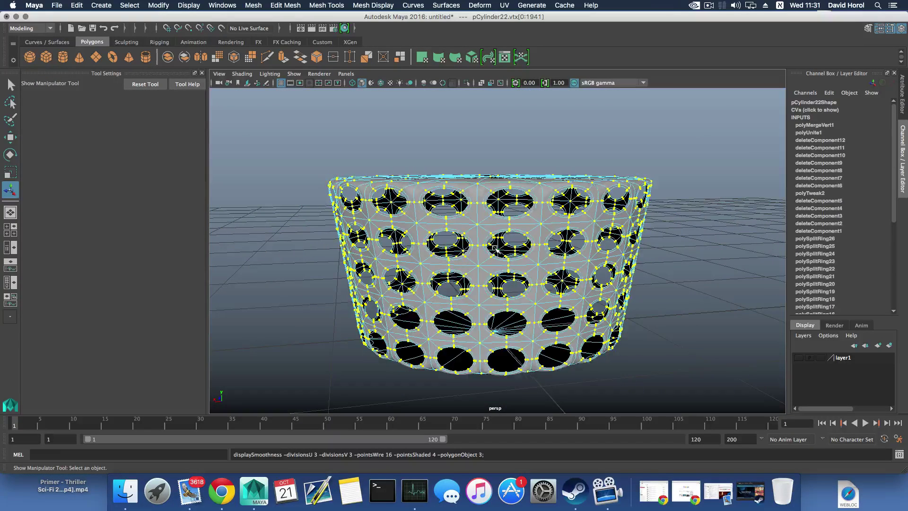
Switch the merged mesh back to unsmoothed display and return to object selection
{"action": "key", "text": "1"}
{"action": "left_click_drag", "start_coordinate": [495, 248], "coordinate": [495, 254], "text": "alt"}
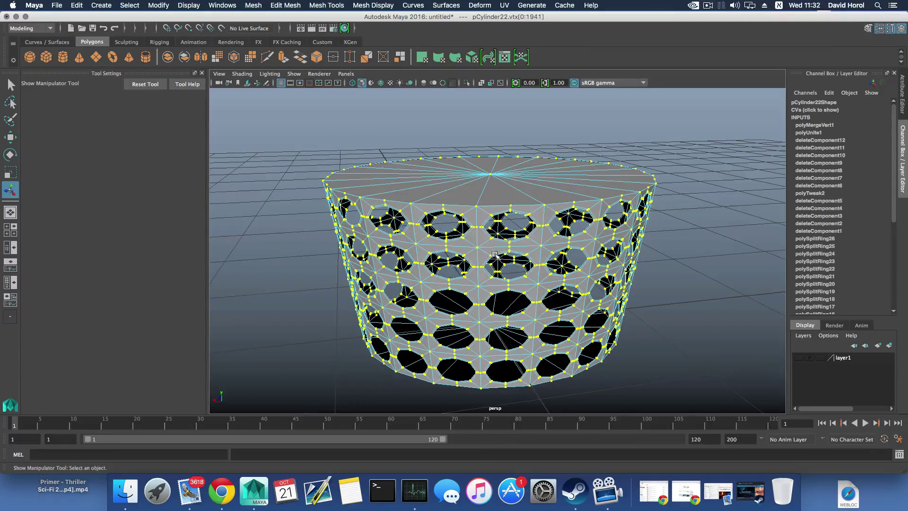
{"action": "key", "text": "F8"}
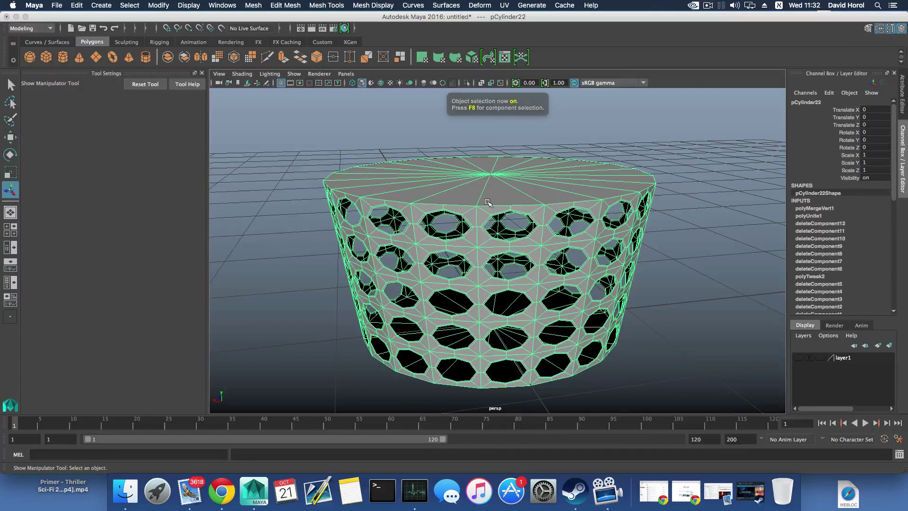
{"action": "left_click_drag", "start_coordinate": [493, 226], "coordinate": [487, 198], "text": "alt"}
{"action": "right_click_drag", "start_coordinate": [502, 192], "coordinate": [502, 211]}
{"action": "left_click_drag", "start_coordinate": [505, 223], "coordinate": [513, 242], "text": "alt"}
{"action": "left_click", "coordinate": [520, 242]}
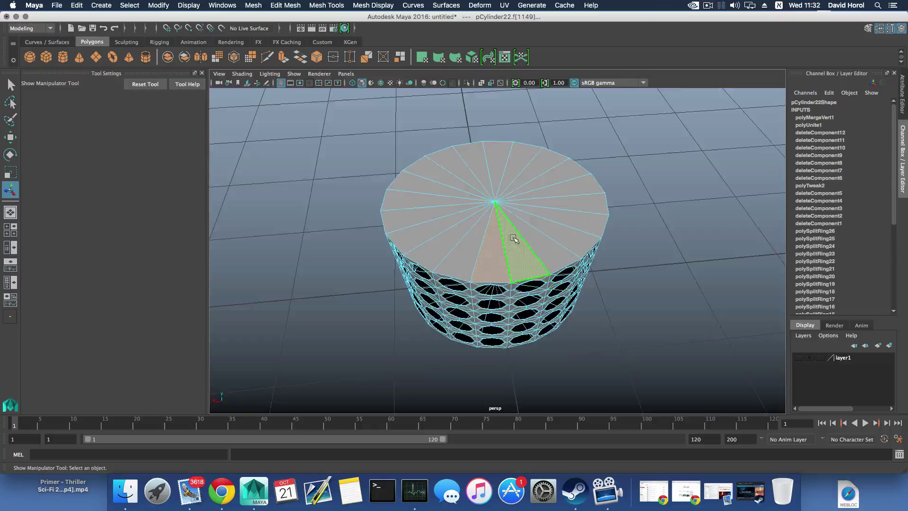
{"action": "left_click_drag", "start_coordinate": [514, 238], "coordinate": [472, 264], "text": "alt"}
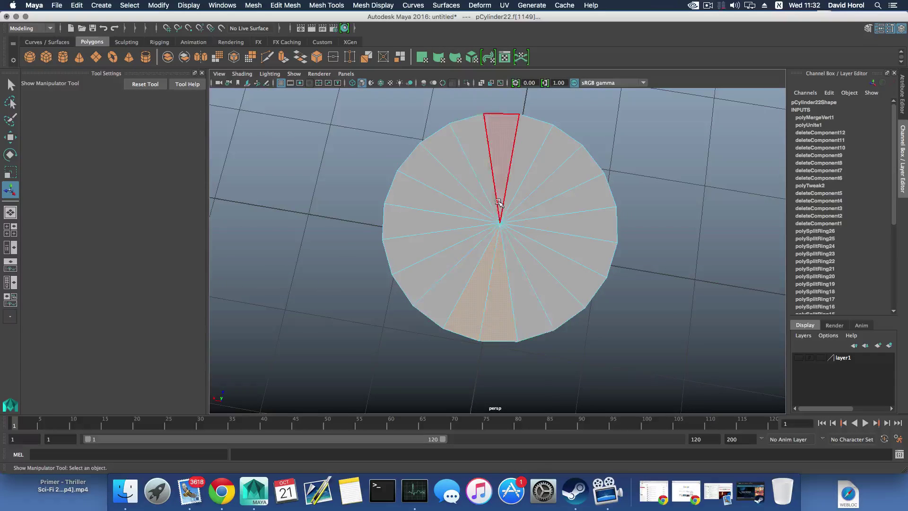
Chamfer the centre vertex of the top cap into a small central disc and select that disc's face
{"action": "right_click_drag", "start_coordinate": [500, 210], "coordinate": [500, 242]}
{"action": "left_click", "coordinate": [501, 223]}
{"action": "left_click", "coordinate": [507, 229]}
{"action": "left_click_drag", "start_coordinate": [515, 265], "coordinate": [523, 222], "text": "alt"}
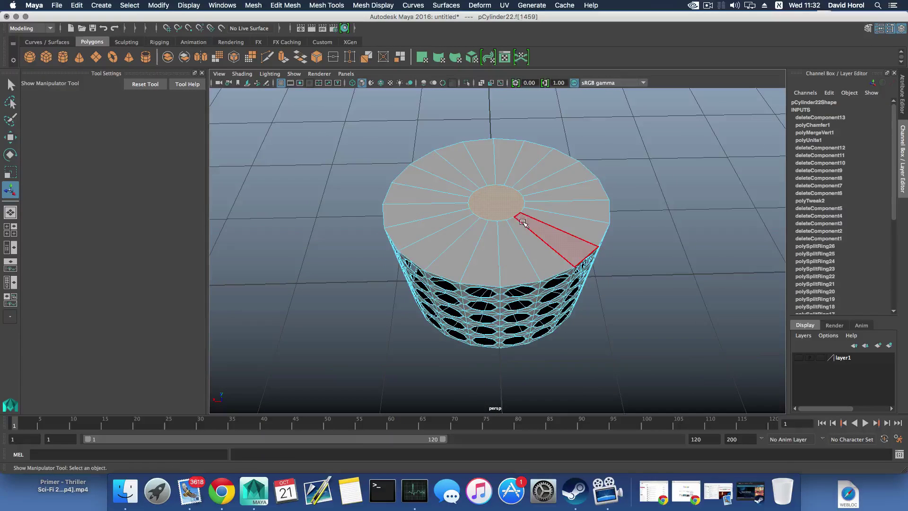
{"action": "key", "text": "F8"}
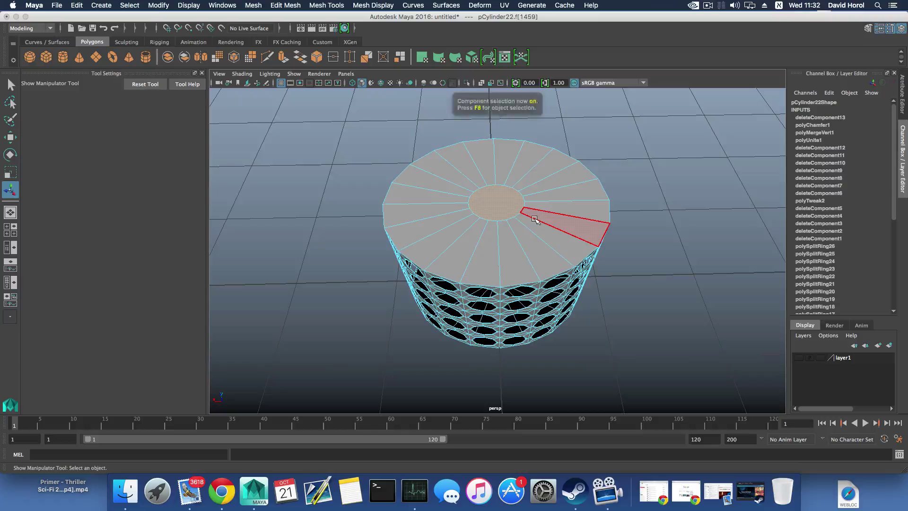
{"action": "right_click_drag", "start_coordinate": [548, 216], "coordinate": [548, 240]}
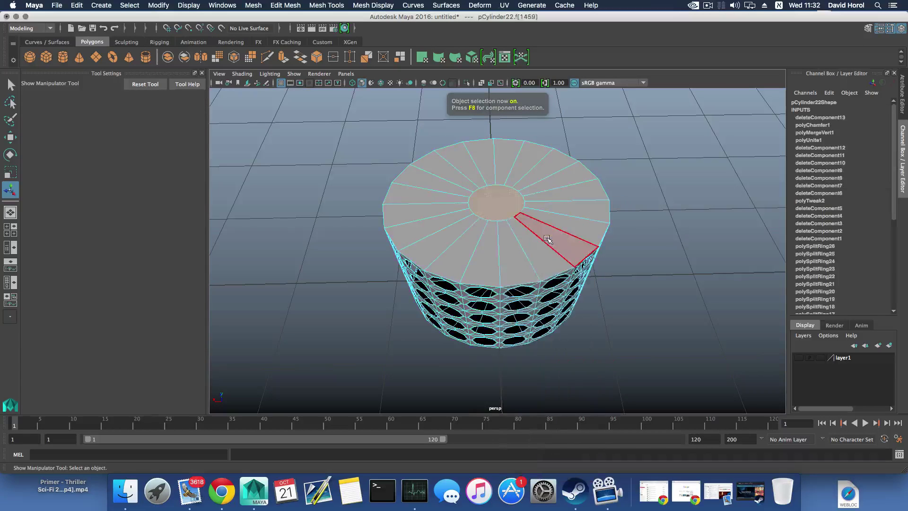
{"action": "left_click", "coordinate": [549, 240]}
{"action": "left_click", "coordinate": [541, 245], "text": "shift"}
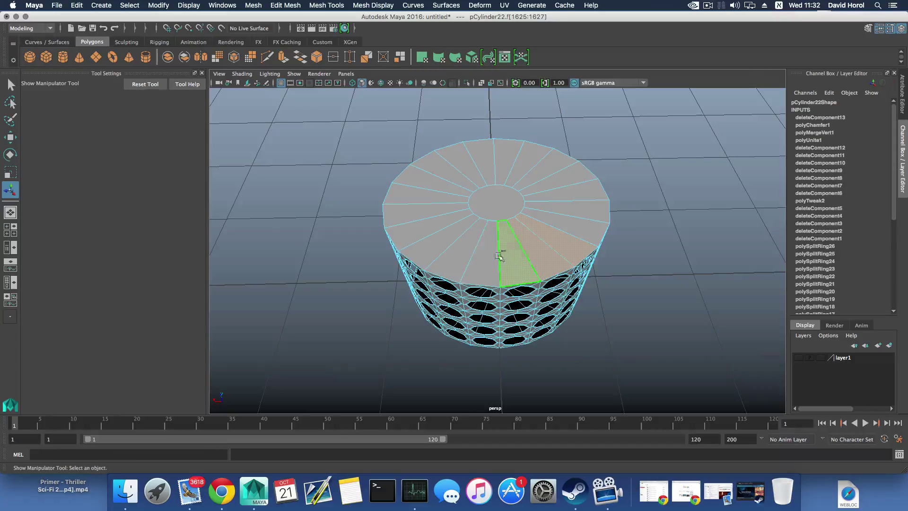
{"action": "mouse_move", "coordinate": [488, 257]}
{"action": "left_mouse_down", "text": "alt"}
{"action": "mouse_move", "coordinate": [478, 215]}
{"action": "mouse_move", "coordinate": [476, 245]}
{"action": "mouse_move", "coordinate": [486, 259]}
{"action": "left_mouse_up", "text": "alt"}
{"action": "scroll", "coordinate": [478, 215], "scroll_direction": "up", "scroll_amount": 4}
{"action": "scroll", "coordinate": [477, 245], "scroll_direction": "down", "scroll_amount": 5}
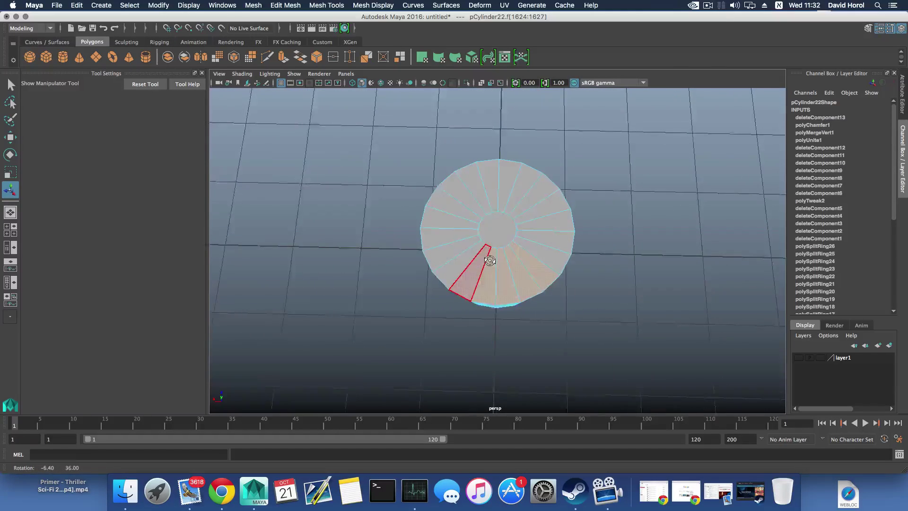
{"action": "scroll", "coordinate": [495, 245], "scroll_direction": "up", "scroll_amount": 4}
Select the top and bottom cap faces around the centre in face mode and delete them to open both ends
{"action": "key", "text": "F8"}
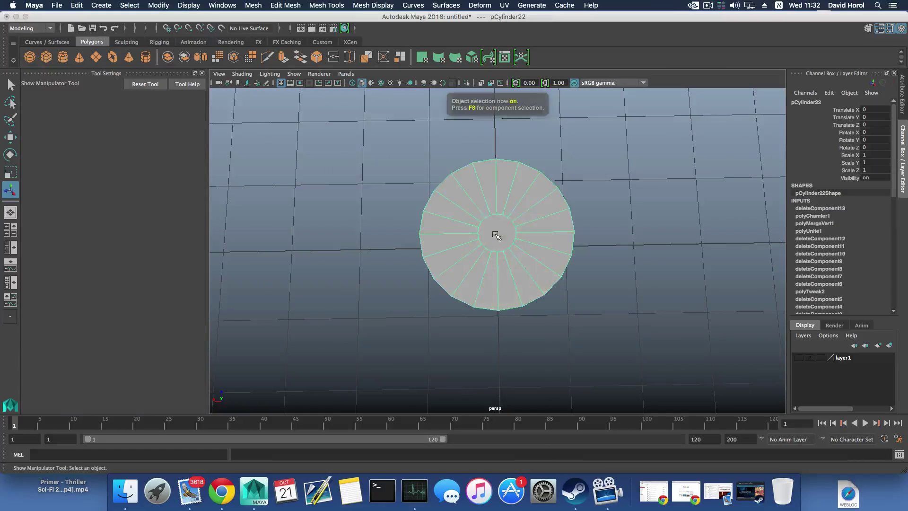
{"action": "right_click_drag", "start_coordinate": [493, 236], "coordinate": [492, 237]}
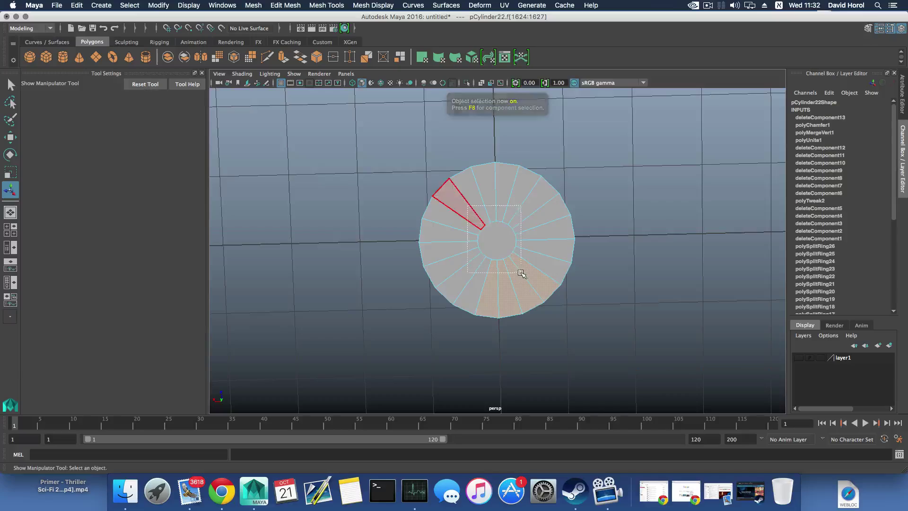
{"action": "left_click_drag", "start_coordinate": [521, 271], "coordinate": [482, 253], "text": "alt"}
{"action": "key", "text": "Delete"}
Select the open edge loops around the top and bottom rims of the perforated cup in edge mode
{"action": "right_click_drag", "start_coordinate": [482, 253], "coordinate": [487, 248]}
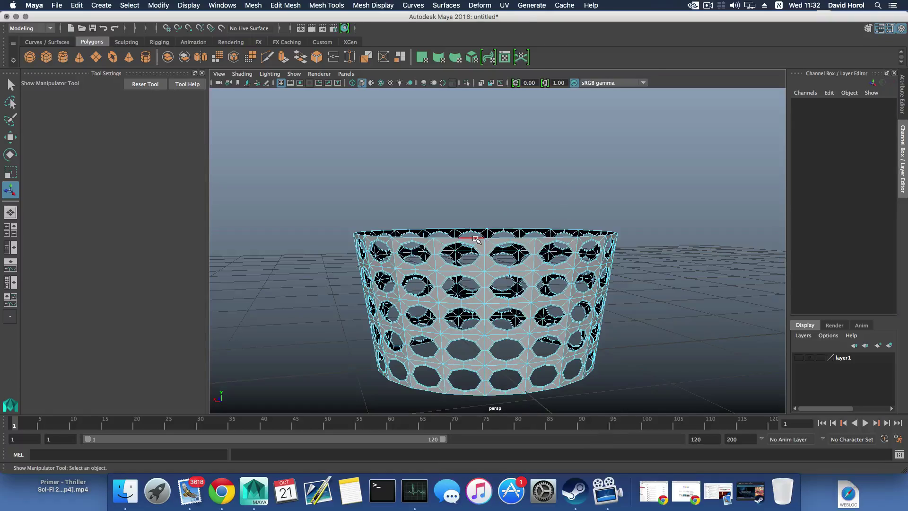
{"action": "left_click", "coordinate": [477, 239]}
{"action": "left_click_drag", "start_coordinate": [521, 277], "coordinate": [502, 313], "text": "alt"}
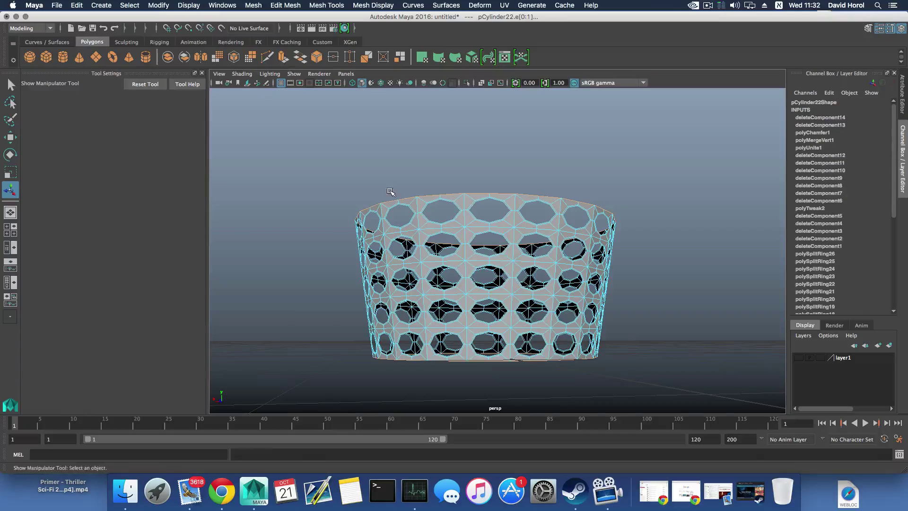
Extrude the selected rim edges and scale them slightly along the vertical axis to add a thin band at both ends
{"action": "key", "text": "ctrl+e"}
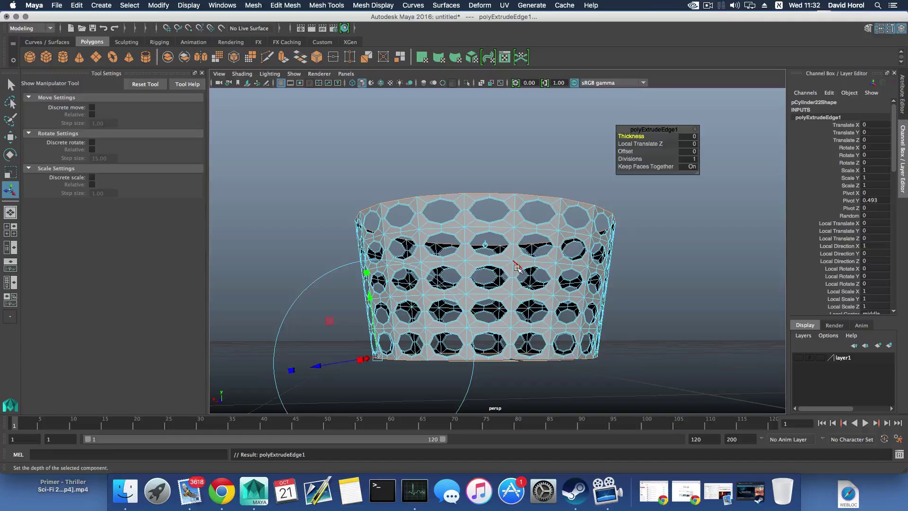
{"action": "key", "text": "r"}
{"action": "left_click_drag", "start_coordinate": [483, 210], "coordinate": [491, 241]}
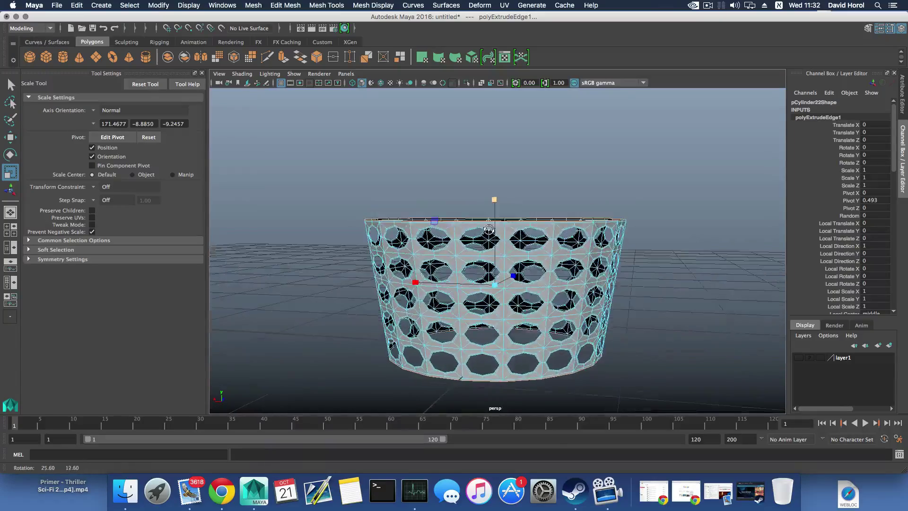
{"action": "right_click_drag", "start_coordinate": [496, 241], "coordinate": [607, 250], "text": "alt"}
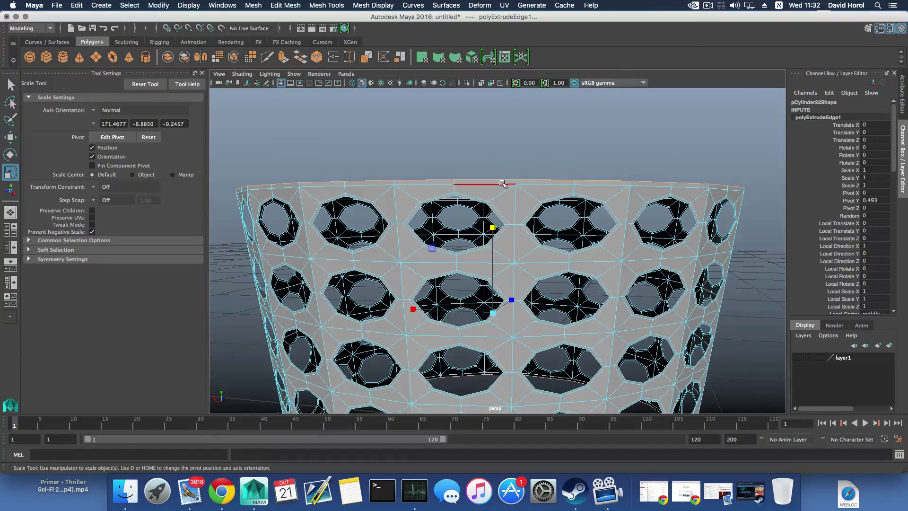
{"action": "right_click_drag", "start_coordinate": [487, 232], "coordinate": [476, 233], "text": "alt"}
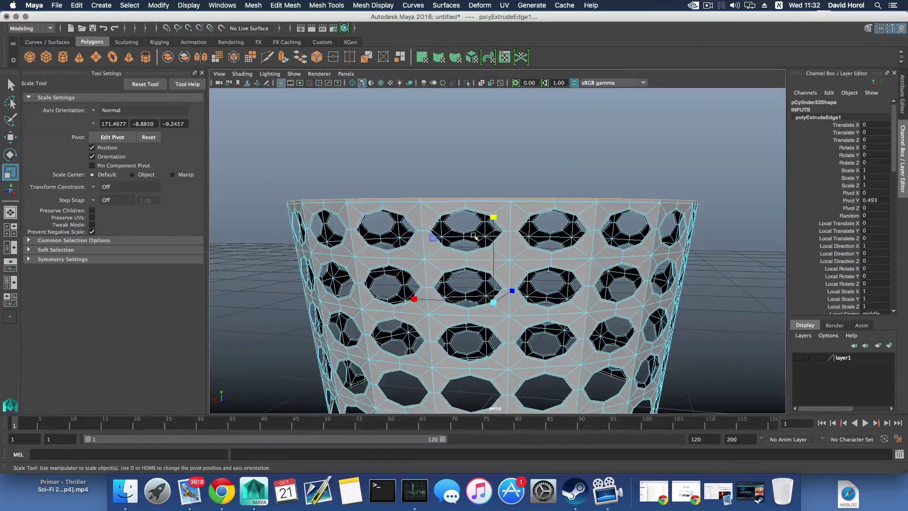
{"action": "left_click_drag", "start_coordinate": [477, 234], "coordinate": [475, 215], "text": "alt"}
{"action": "right_click_drag", "start_coordinate": [537, 328], "coordinate": [523, 321], "text": "alt"}
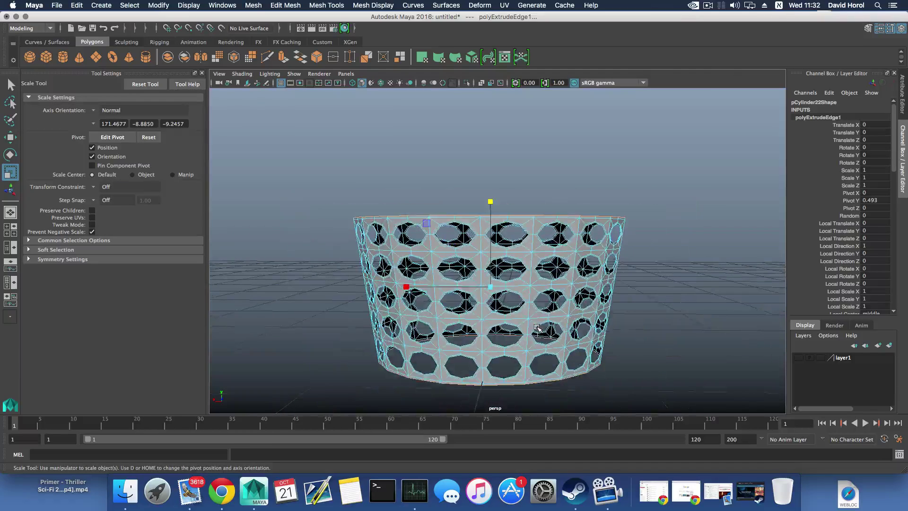
{"action": "left_click_drag", "start_coordinate": [523, 321], "coordinate": [533, 323], "text": "alt"}
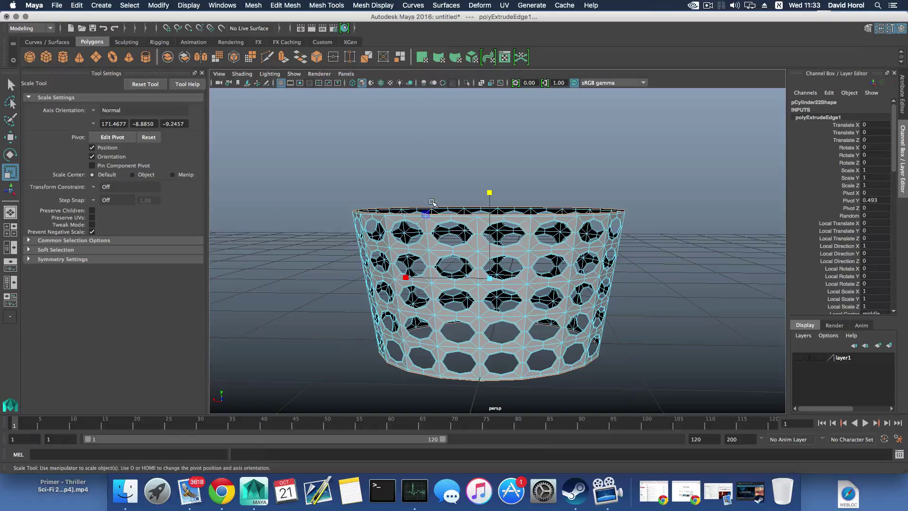
Extrude all faces of the whole mesh with a Local Translate Z of 0.025 to give the walls thickness
{"action": "key", "text": "F8"}
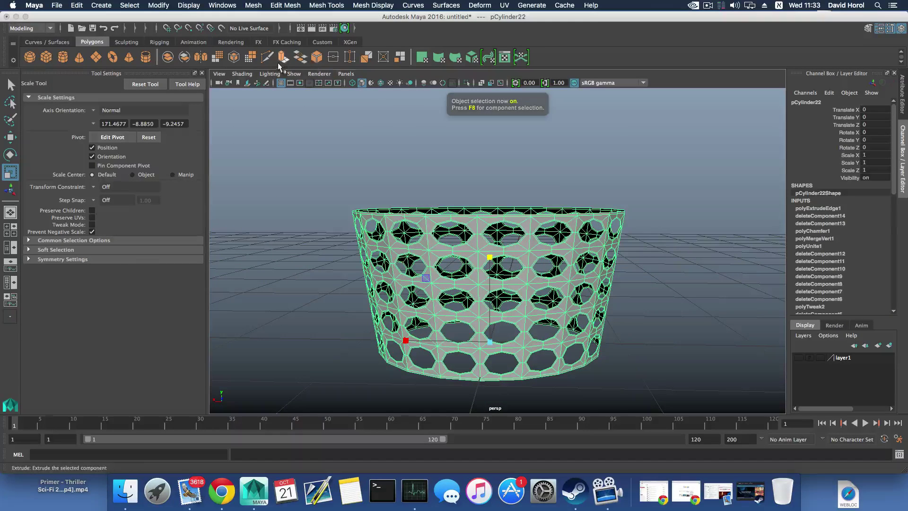
{"action": "left_click", "coordinate": [283, 58]}
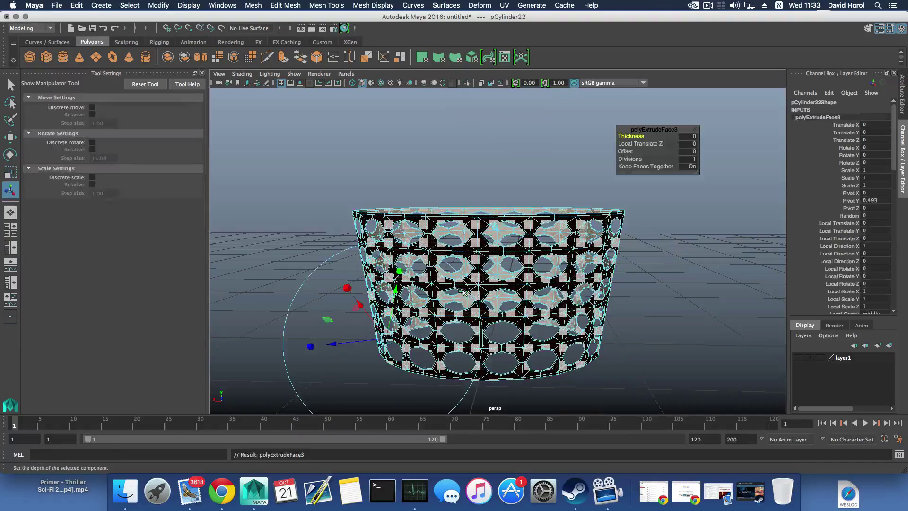
{"action": "left_click_drag", "start_coordinate": [337, 343], "coordinate": [333, 344]}
{"action": "mouse_move", "coordinate": [482, 316]}
{"action": "left_mouse_down", "text": "alt"}
{"action": "mouse_move", "coordinate": [482, 364]}
{"action": "mouse_move", "coordinate": [494, 325]}
{"action": "left_mouse_up", "text": "alt"}
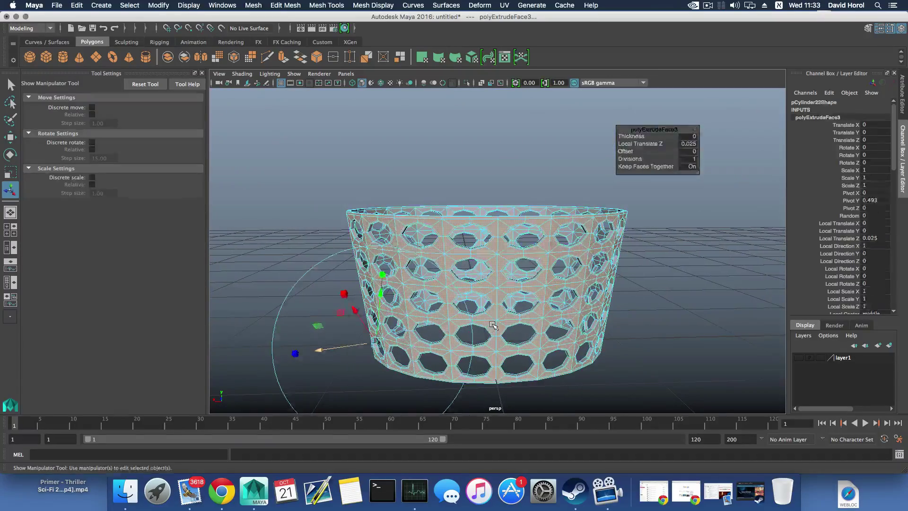
{"action": "key", "text": "F8"}
Select the narrow ring of faces along the bottom rim in face mode and delete it
{"action": "scroll", "coordinate": [493, 326], "scroll_direction": "up", "scroll_amount": 3}
{"action": "mouse_move", "coordinate": [510, 278]}
{"action": "left_mouse_down", "text": "alt"}
{"action": "mouse_move", "coordinate": [513, 371]}
{"action": "mouse_move", "coordinate": [507, 274]}
{"action": "mouse_move", "coordinate": [504, 287]}
{"action": "left_mouse_up", "text": "alt"}
{"action": "right_click", "coordinate": [505, 288]}
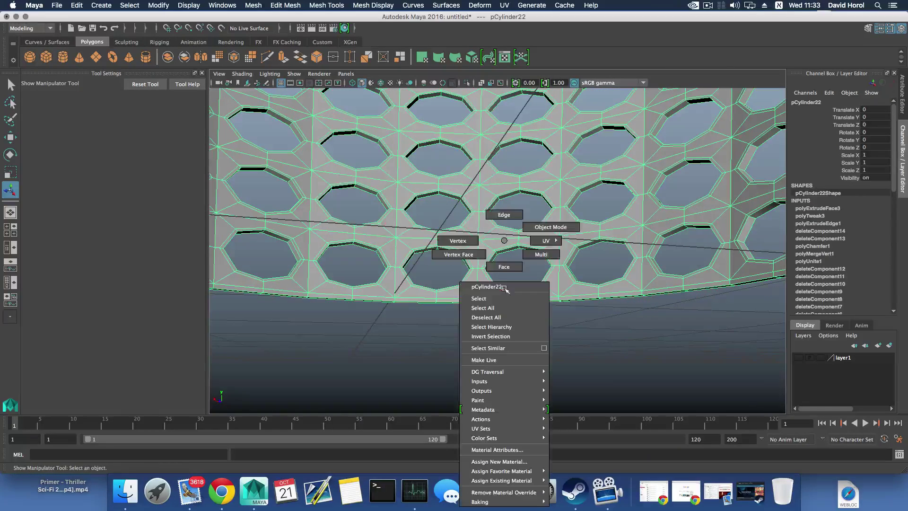
{"action": "right_click_drag", "start_coordinate": [505, 288], "coordinate": [504, 266]}
{"action": "left_click", "coordinate": [525, 300]}
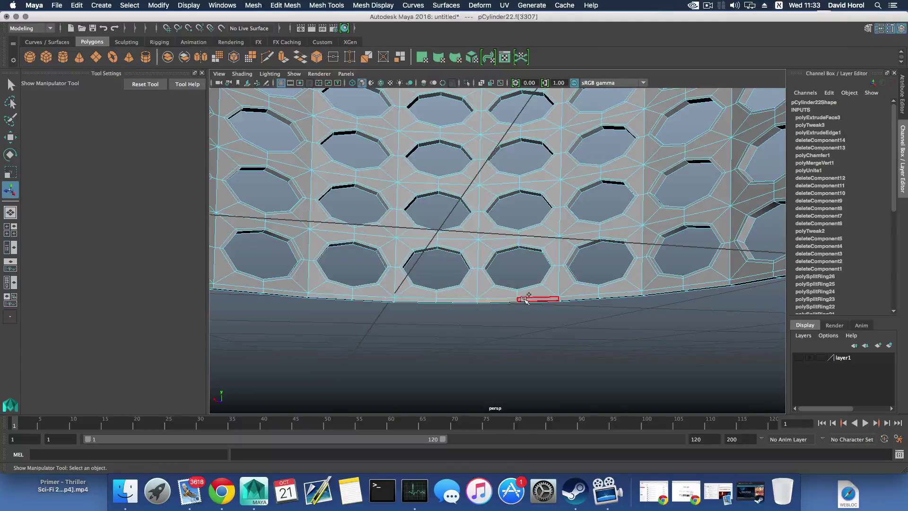
{"action": "double_click", "coordinate": [525, 300]}
{"action": "scroll", "coordinate": [522, 308], "scroll_direction": "down", "scroll_amount": 3}
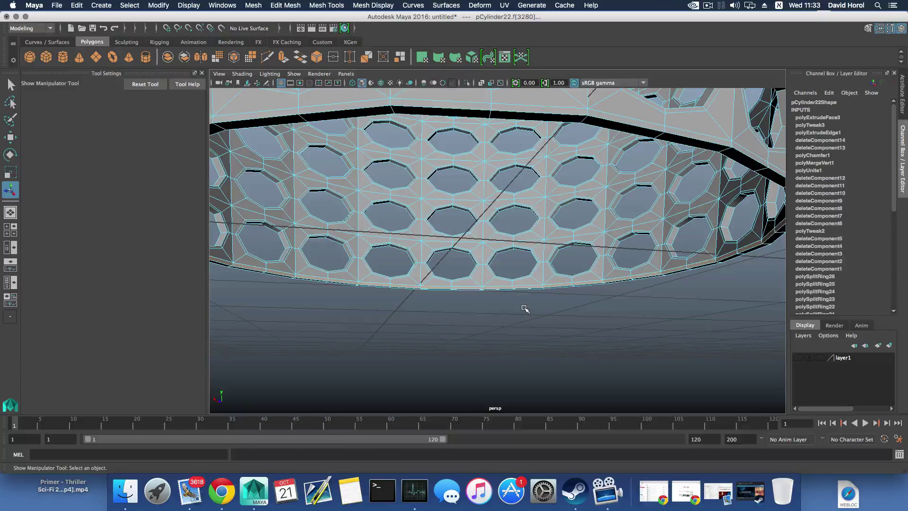
{"action": "left_click", "coordinate": [525, 309]}
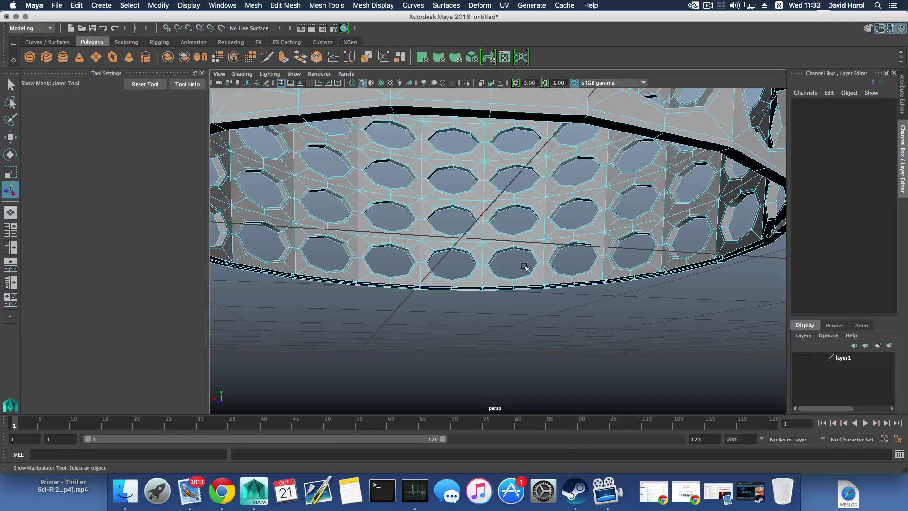
Select the inner border edge loop of the bottom opening and fill the hole with a face
{"action": "right_click_drag", "start_coordinate": [525, 267], "coordinate": [524, 215]}
{"action": "scroll", "coordinate": [531, 287], "scroll_direction": "up", "scroll_amount": 3}
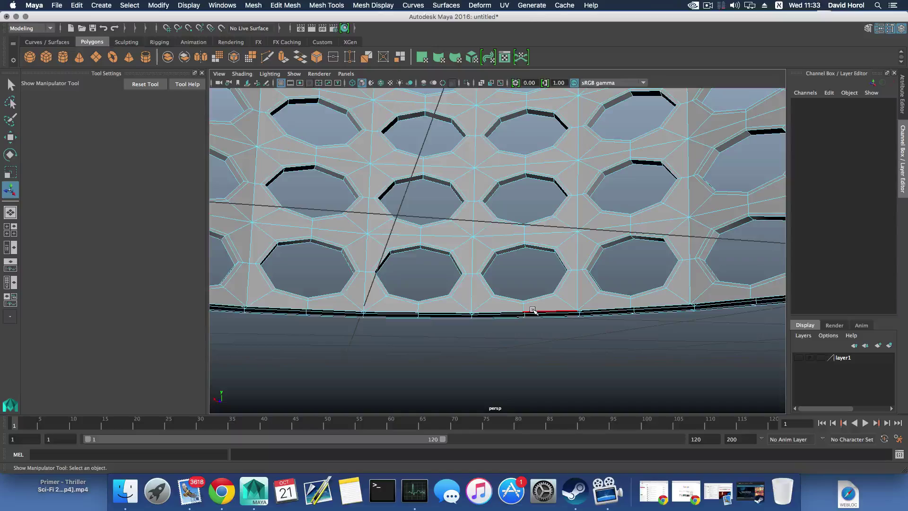
{"action": "left_click", "coordinate": [533, 311]}
{"action": "scroll", "coordinate": [525, 293], "scroll_direction": "down", "scroll_amount": 2}
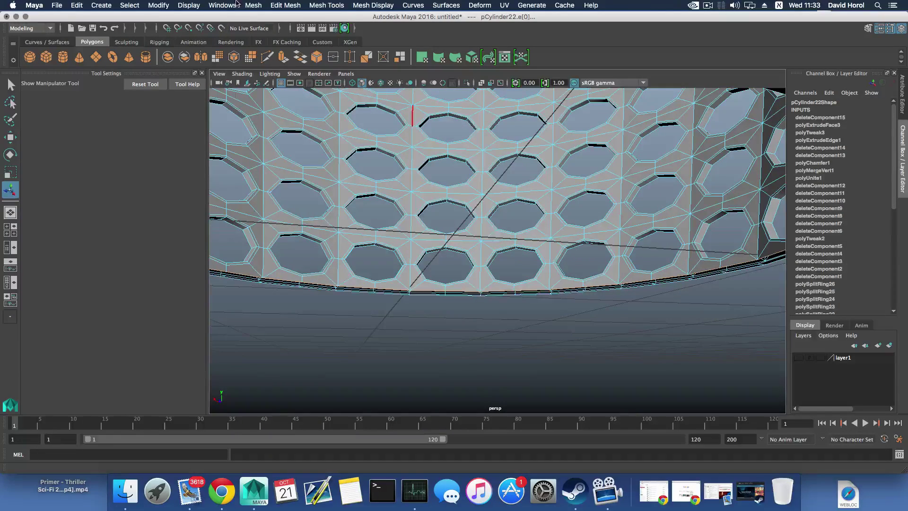
{"action": "left_click", "coordinate": [253, 5]}
{"action": "left_click", "coordinate": [265, 75]}
{"action": "key", "text": "r"}
Select the outer border edge loop on the underside and fill that hole too
{"action": "left_click_drag", "start_coordinate": [496, 298], "coordinate": [513, 239], "text": "alt"}
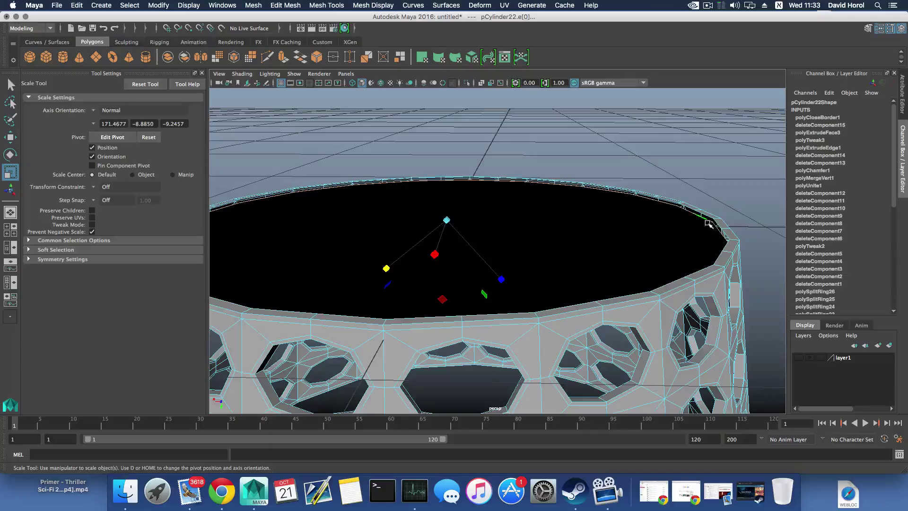
{"action": "left_click", "coordinate": [718, 222]}
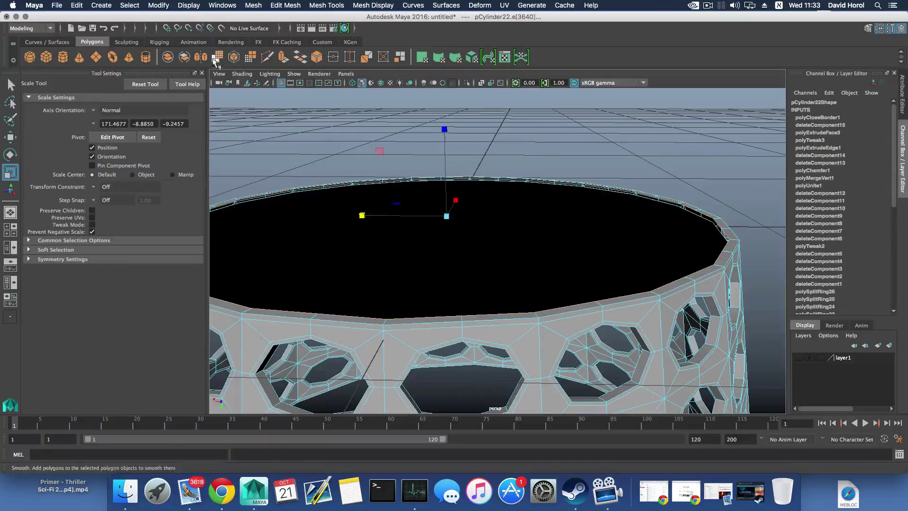
{"action": "key", "text": "g"}
Select the inner floor face in face mode and poke it into triangles meeting at the centre
{"action": "left_click_drag", "start_coordinate": [391, 158], "coordinate": [474, 223], "text": "alt"}
{"action": "right_click_drag", "start_coordinate": [474, 223], "coordinate": [477, 248]}
{"action": "left_click", "coordinate": [478, 248]}
{"action": "left_click_drag", "start_coordinate": [478, 249], "coordinate": [475, 259], "text": "alt"}
{"action": "left_click", "coordinate": [285, 5]}
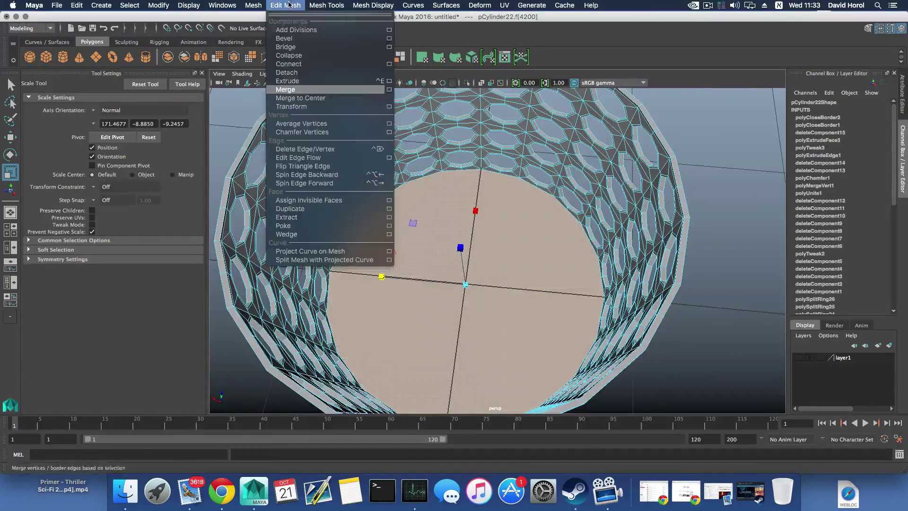
{"action": "left_click", "coordinate": [312, 225]}
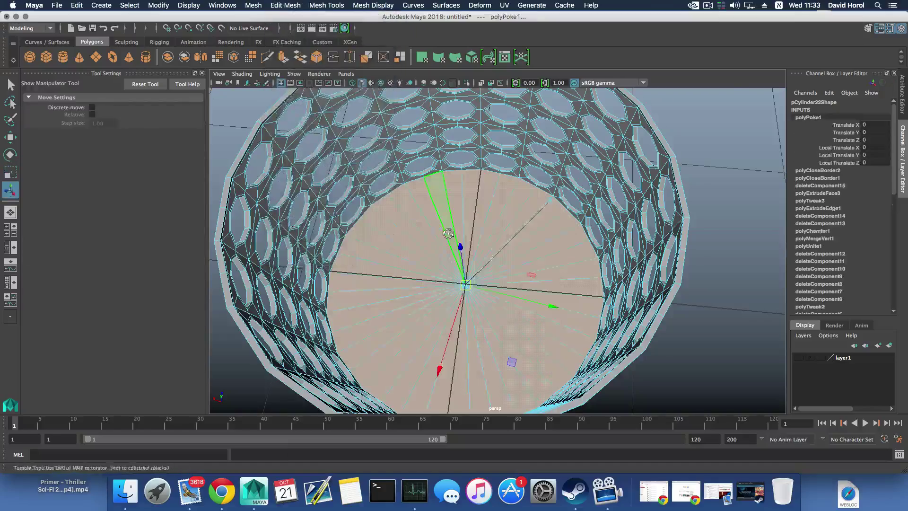
Select the outer bottom face on the underside and poke it the same way
{"action": "scroll", "coordinate": [408, 182], "scroll_direction": "up", "scroll_amount": 5}
{"action": "left_click", "coordinate": [408, 182]}
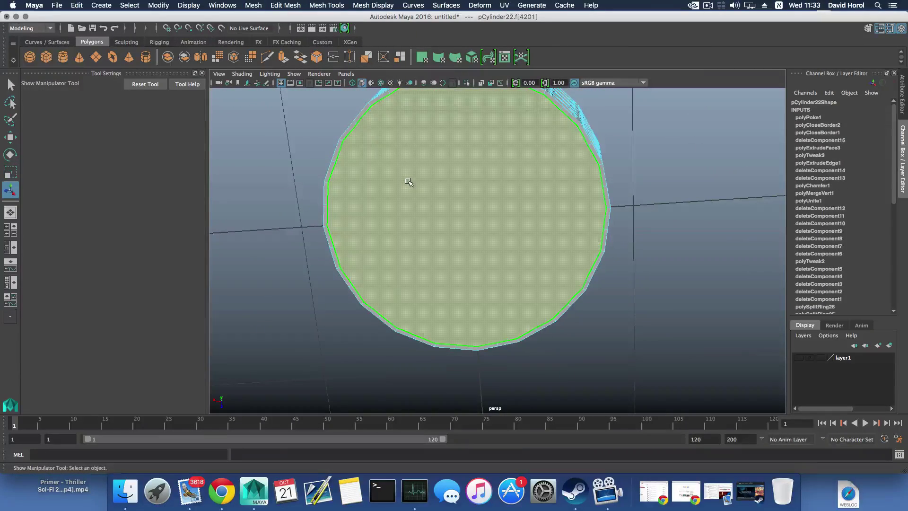
{"action": "key", "text": "g"}
{"action": "scroll", "coordinate": [439, 201], "scroll_direction": "down", "scroll_amount": 5}
{"action": "left_click_drag", "start_coordinate": [439, 202], "coordinate": [447, 255], "text": "alt"}
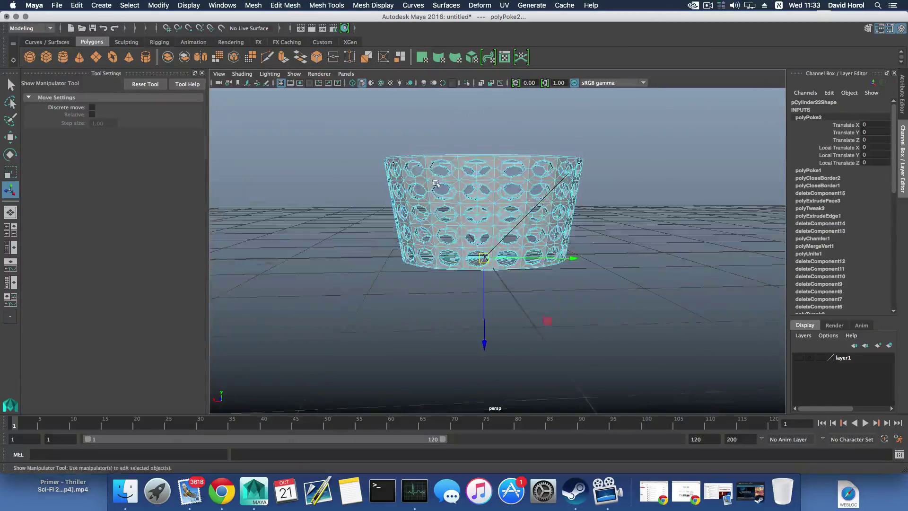
{"action": "left_click_drag", "start_coordinate": [436, 183], "coordinate": [440, 217], "text": "alt"}
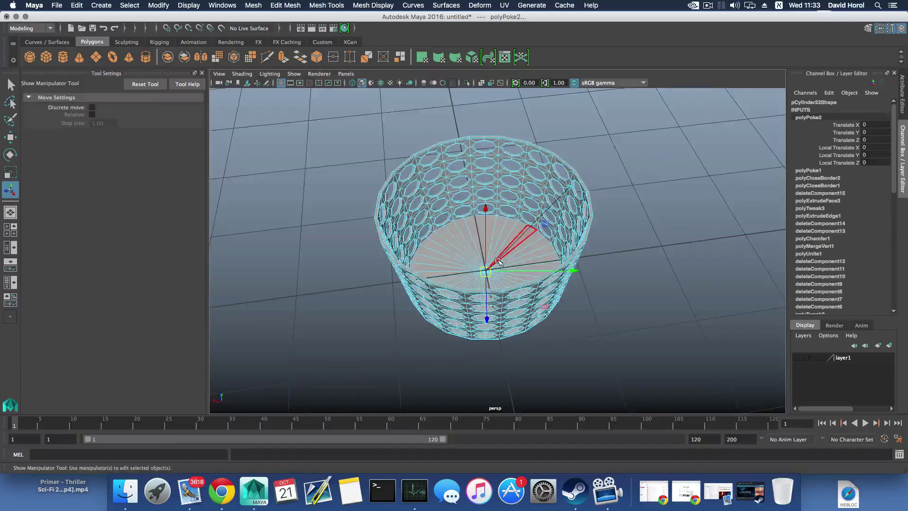
{"action": "left_click_drag", "start_coordinate": [480, 253], "coordinate": [500, 273], "text": "alt"}
Select the centre vertex of the inner floor and chamfer it with a width of 0.25 to form a central disc
{"action": "key", "text": "F8"}
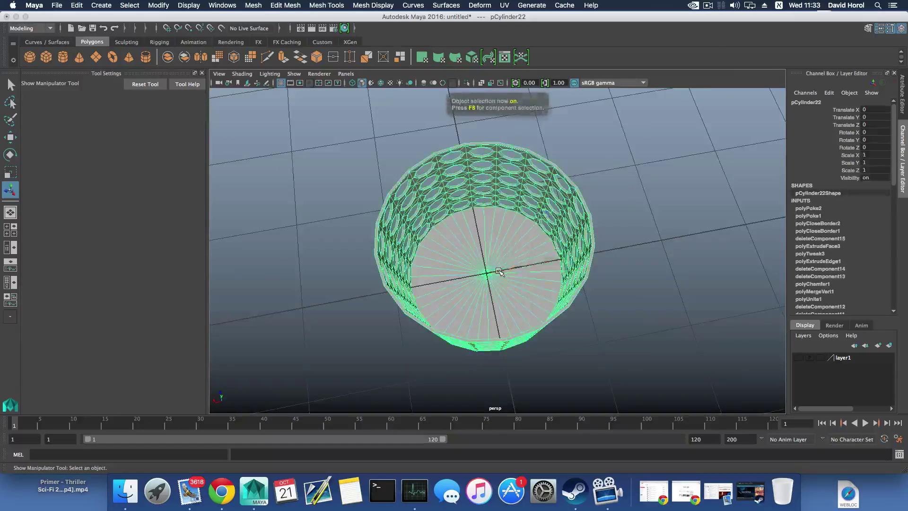
{"action": "scroll", "coordinate": [487, 272], "scroll_direction": "up", "scroll_amount": 5}
{"action": "right_click", "coordinate": [484, 271], "text": "shift"}
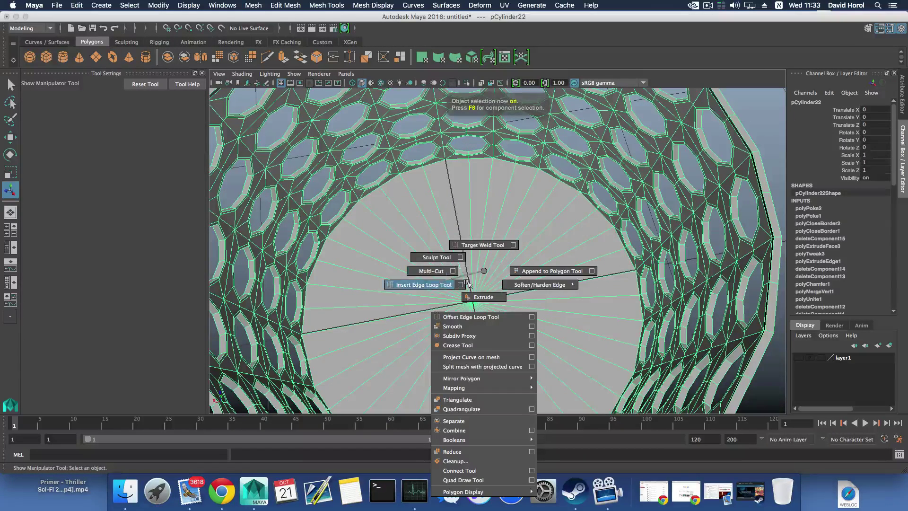
{"action": "right_click_drag", "start_coordinate": [440, 285], "coordinate": [485, 272], "text": "shift"}
{"action": "right_click_drag", "start_coordinate": [483, 241], "coordinate": [440, 242]}
{"action": "left_click", "coordinate": [473, 301]}
{"action": "right_click", "coordinate": [473, 302], "text": "shift"}
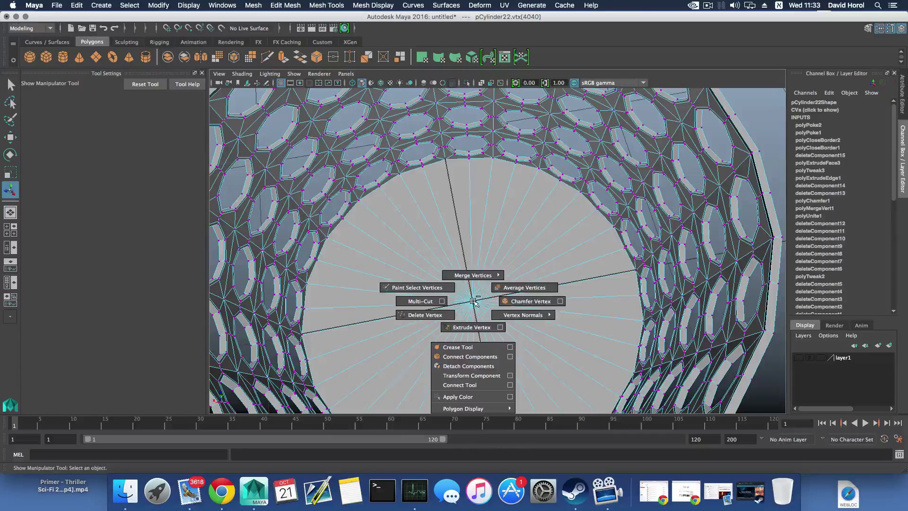
{"action": "left_click", "coordinate": [524, 302]}
Try to insert four edge loops across the radial edges of the inner floor, and undo the insertion
{"action": "key", "text": "F8"}
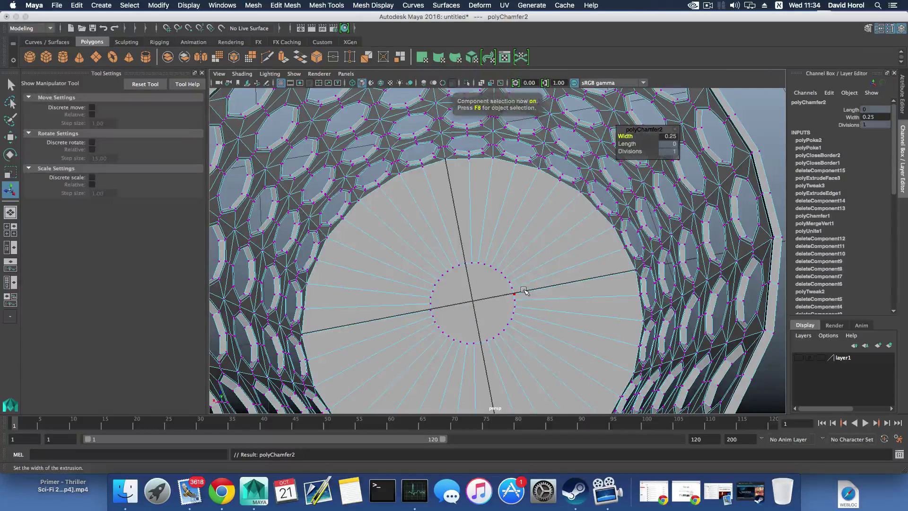
{"action": "right_click_drag", "start_coordinate": [531, 265], "coordinate": [501, 279], "text": "shift"}
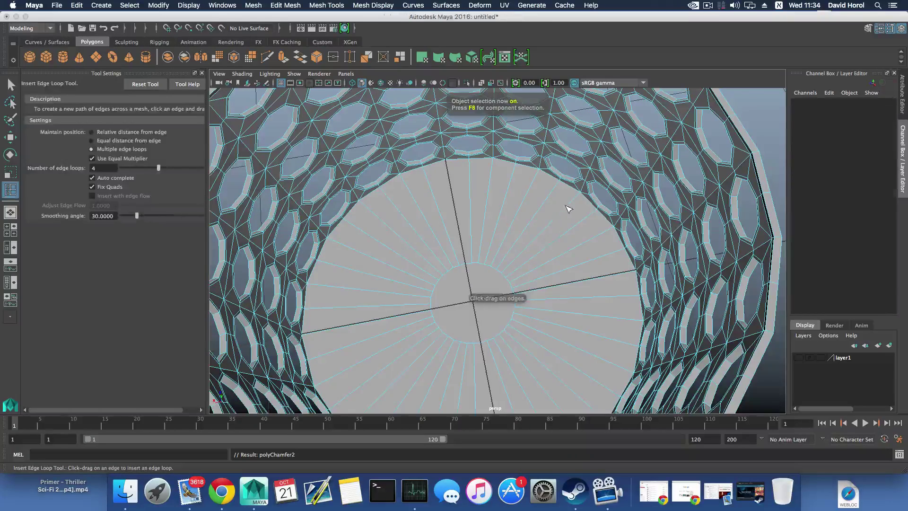
{"action": "left_click", "coordinate": [573, 205]}
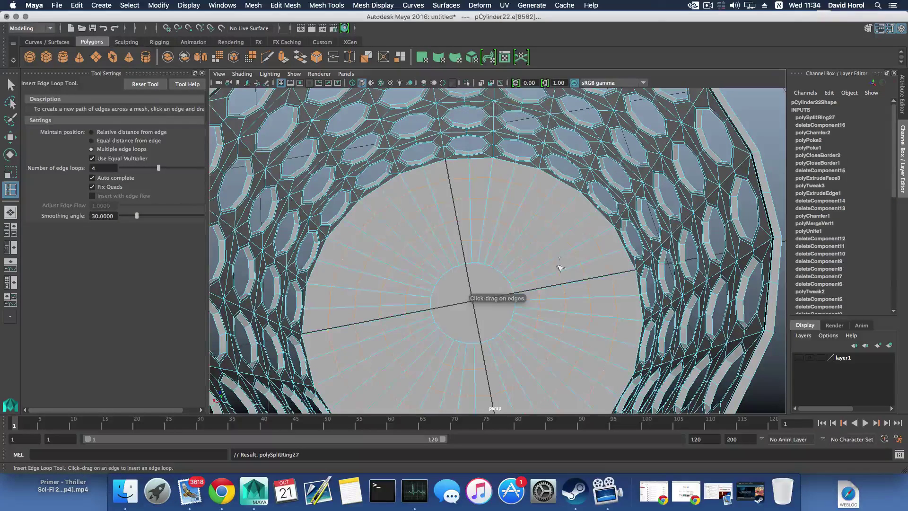
{"action": "scroll", "coordinate": [559, 274], "scroll_direction": "down", "scroll_amount": 3}
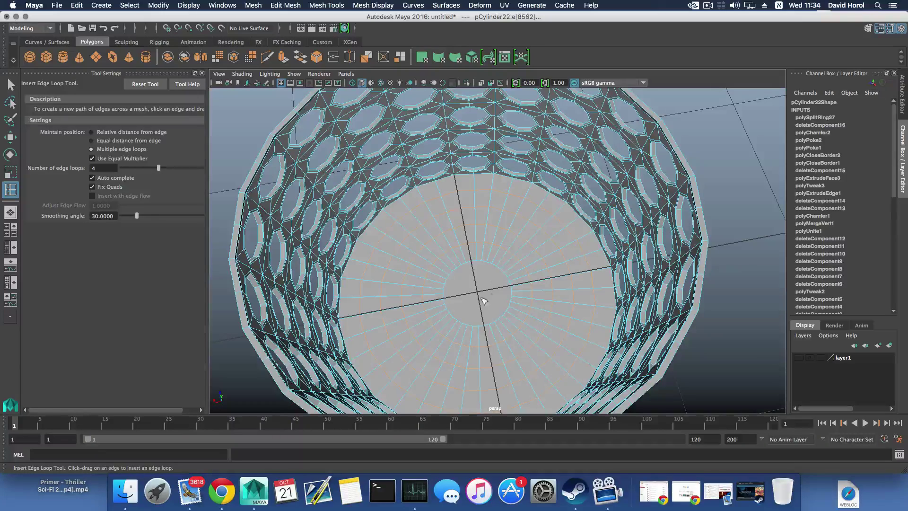
{"action": "key", "text": "z"}
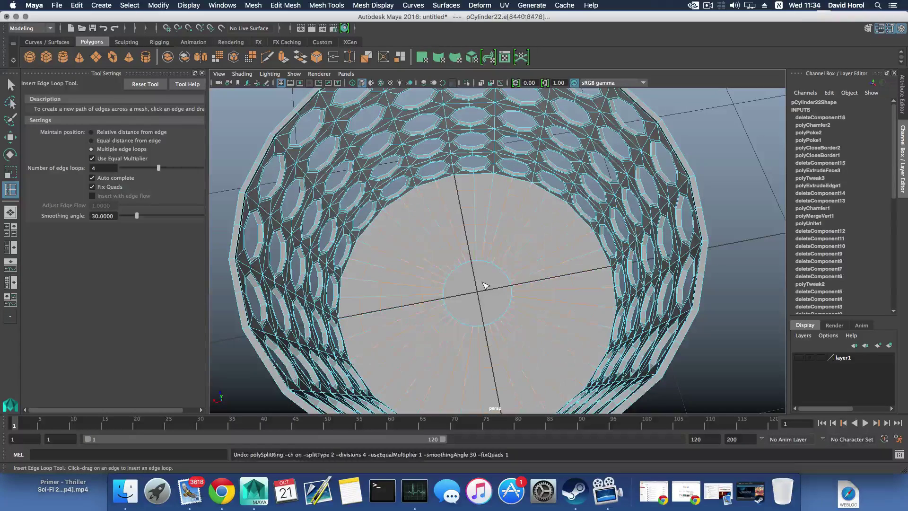
Reset the Insert Edge Loop Tool to its default settings and insert one edge loop near the inner floor's outer edge
{"action": "key", "text": "F8"}
{"action": "right_click", "coordinate": [490, 225], "text": "shift"}
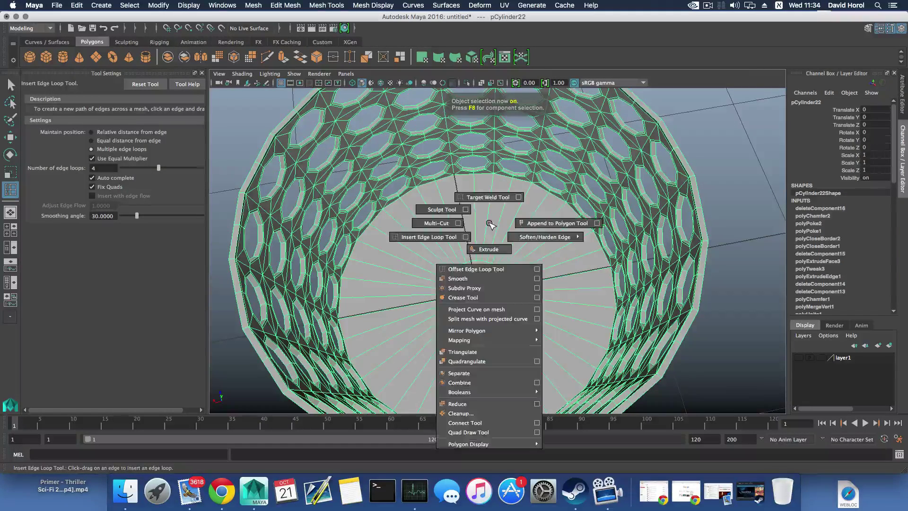
{"action": "left_click", "coordinate": [428, 236]}
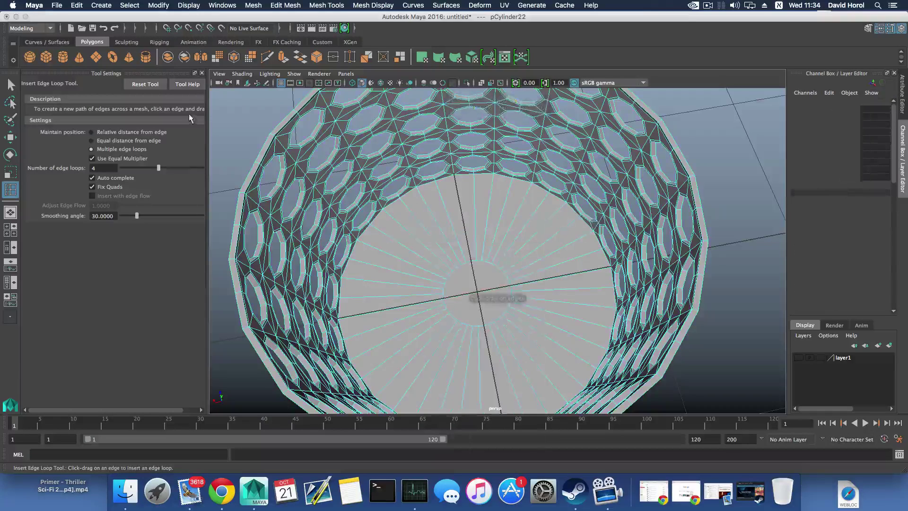
{"action": "left_click", "coordinate": [156, 85]}
{"action": "left_click_drag", "start_coordinate": [546, 202], "coordinate": [551, 198]}
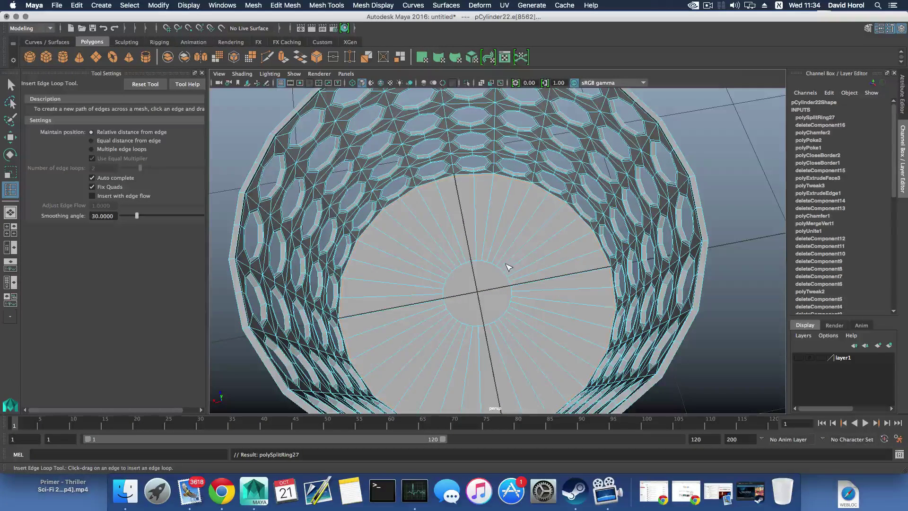
Select the central disc face of the inner floor and poke it to create a centre vertex
{"action": "right_click_drag", "start_coordinate": [506, 267], "coordinate": [487, 284]}
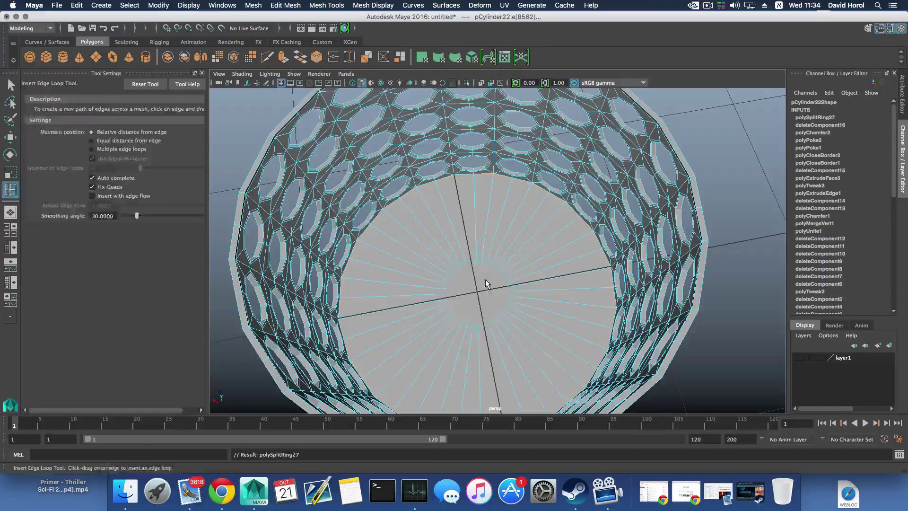
{"action": "left_click", "coordinate": [484, 286]}
{"action": "left_click", "coordinate": [254, 5]}
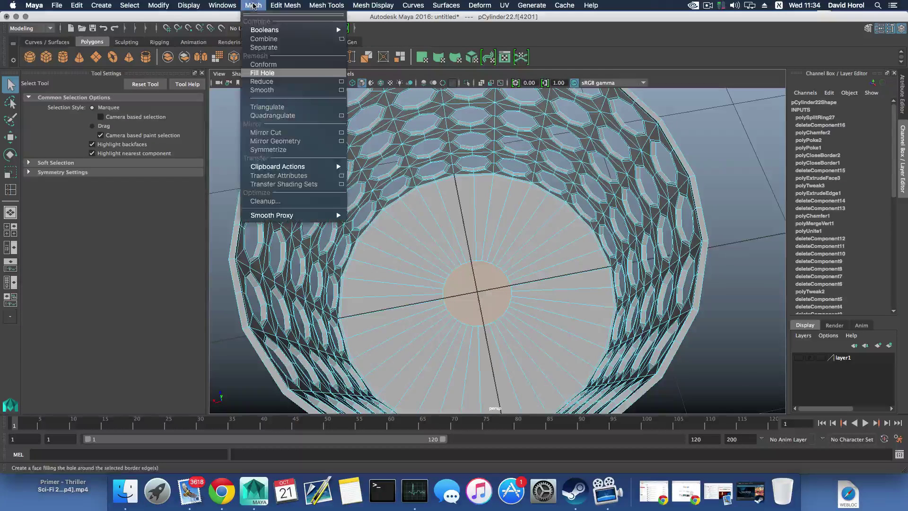
{"action": "mouse_move", "coordinate": [286, 5]}
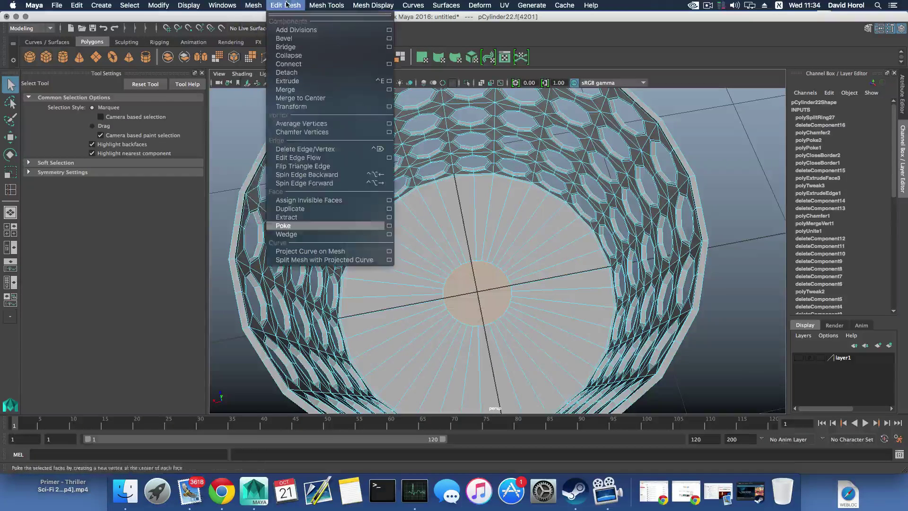
{"action": "left_click", "coordinate": [310, 222]}
Select the circular edge loop around the inner floor's central disc and delete it, leaving only the radial edges
{"action": "right_click_drag", "start_coordinate": [489, 240], "coordinate": [489, 215]}
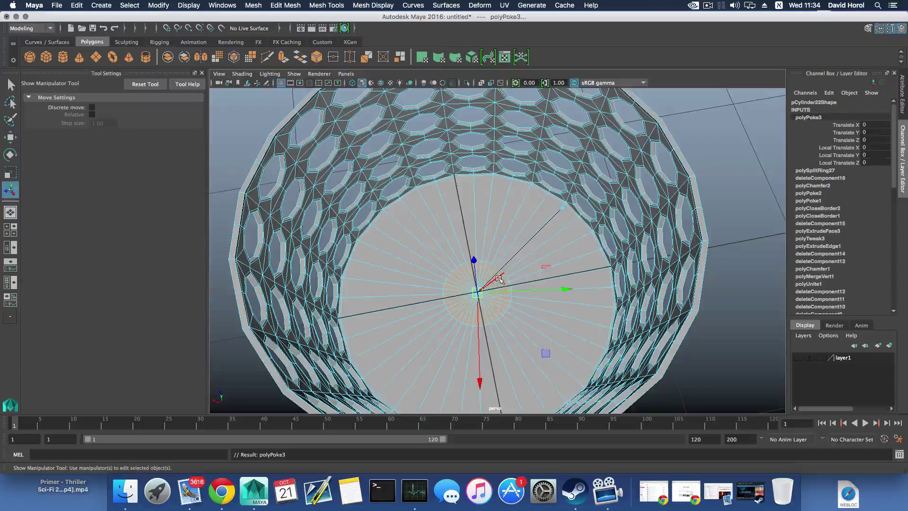
{"action": "right_click", "coordinate": [499, 268], "text": "shift"}
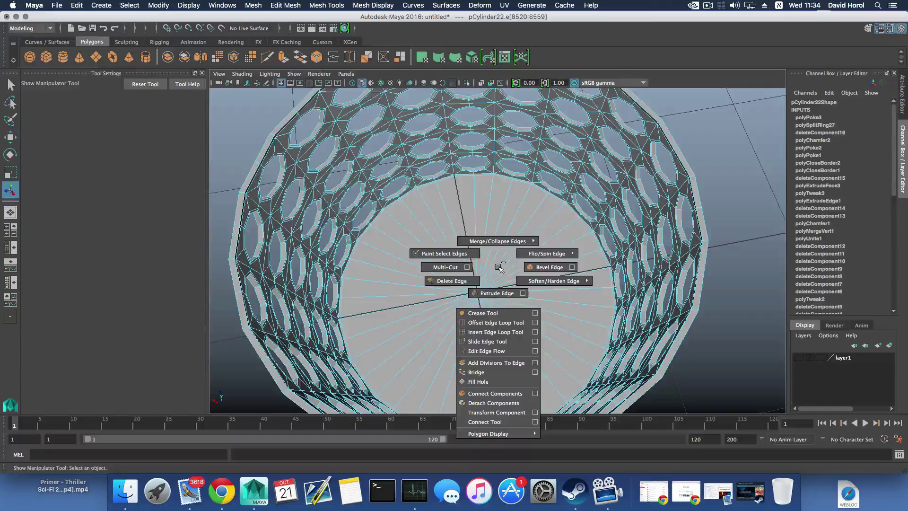
{"action": "left_click", "coordinate": [463, 281]}
{"action": "key", "text": "F8"}
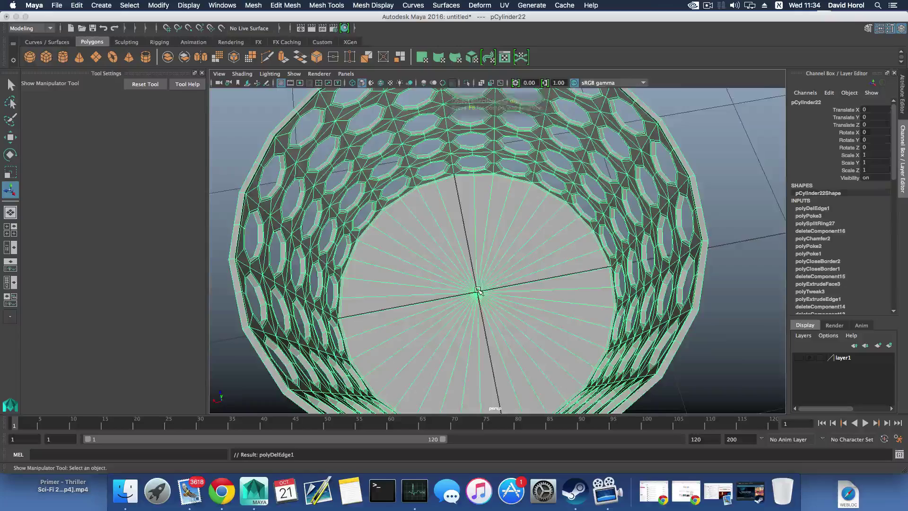
{"action": "scroll", "coordinate": [478, 293], "scroll_direction": "up", "scroll_amount": 3}
{"action": "scroll", "coordinate": [479, 305], "scroll_direction": "down", "scroll_amount": 5}
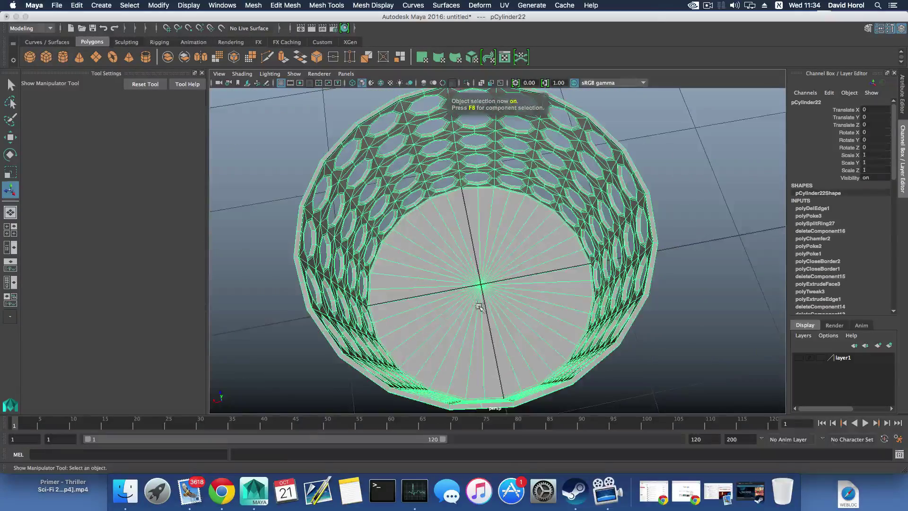
{"action": "left_click_drag", "start_coordinate": [478, 305], "coordinate": [454, 246], "text": "alt"}
{"action": "key", "text": "1"}
{"action": "key", "text": "1"}
Select the whole face loop on top of the upper rim and extrude it upward by about 0.069
{"action": "middle_click_drag", "start_coordinate": [454, 244], "coordinate": [454, 290], "text": "alt"}
{"action": "right_click_drag", "start_coordinate": [438, 241], "coordinate": [498, 274]}
{"action": "left_click_drag", "start_coordinate": [497, 274], "coordinate": [489, 272], "text": "alt"}
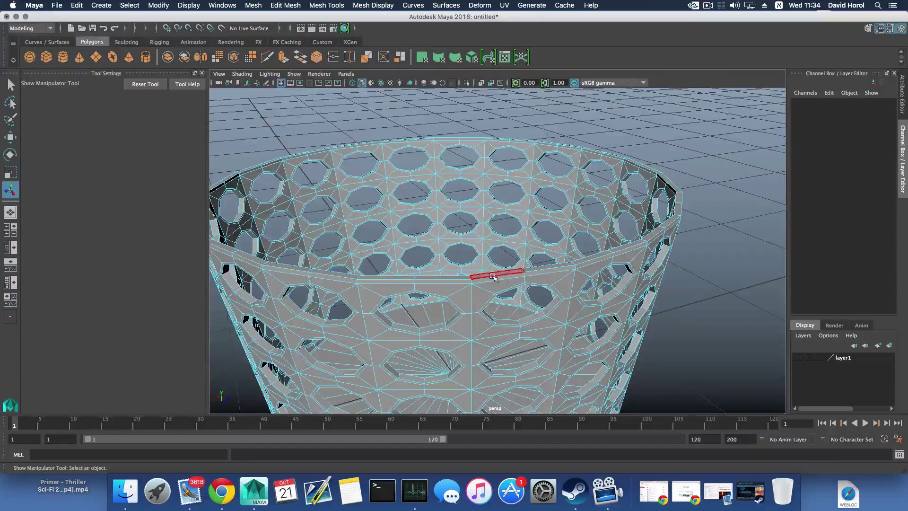
{"action": "left_click", "coordinate": [494, 277]}
{"action": "left_click", "coordinate": [463, 278]}
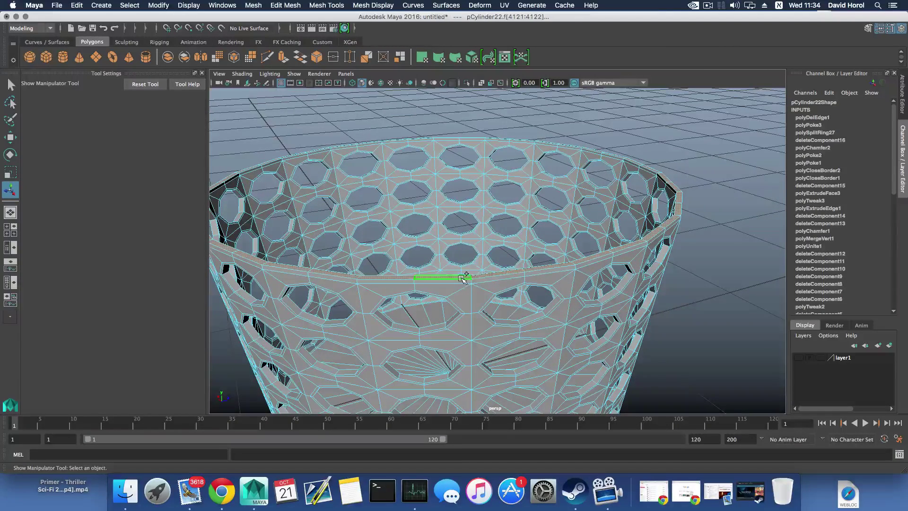
{"action": "left_click", "coordinate": [282, 57]}
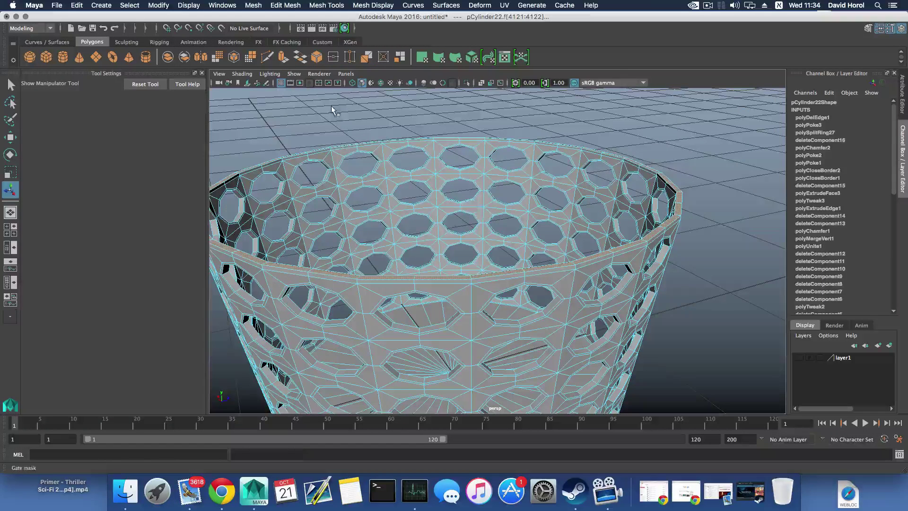
{"action": "left_click_drag", "start_coordinate": [419, 109], "coordinate": [418, 97]}
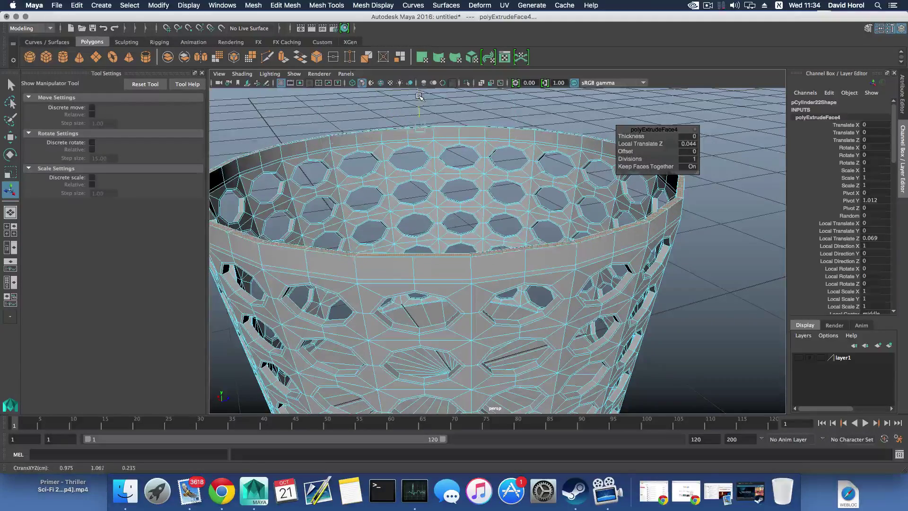
{"action": "scroll", "coordinate": [520, 246], "scroll_direction": "down", "scroll_amount": 5}
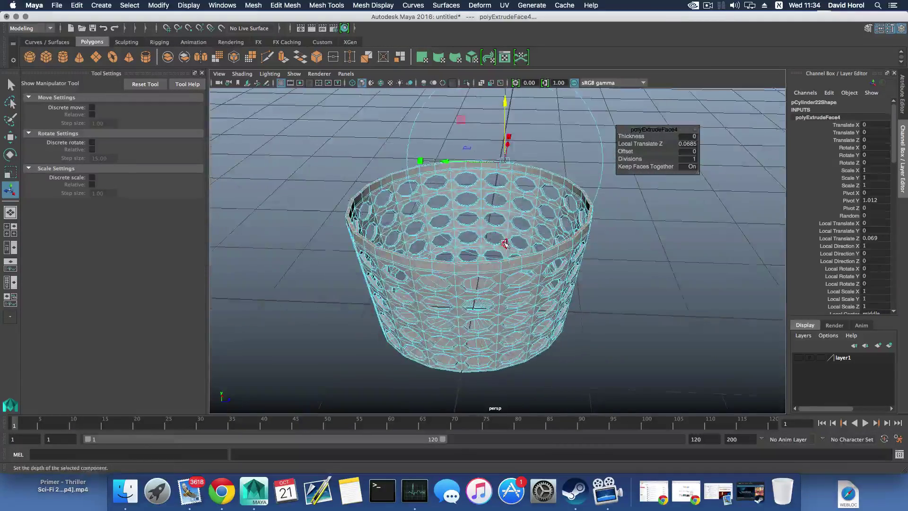
{"action": "key", "text": "F8"}
Select two adjacent outer faces of the upper rim band on opposite sides and extrude them outward about 0.094 as handle tabs
{"action": "scroll", "coordinate": [497, 246], "scroll_direction": "down", "scroll_amount": 5}
{"action": "left_click_drag", "start_coordinate": [492, 258], "coordinate": [429, 269], "text": "alt"}
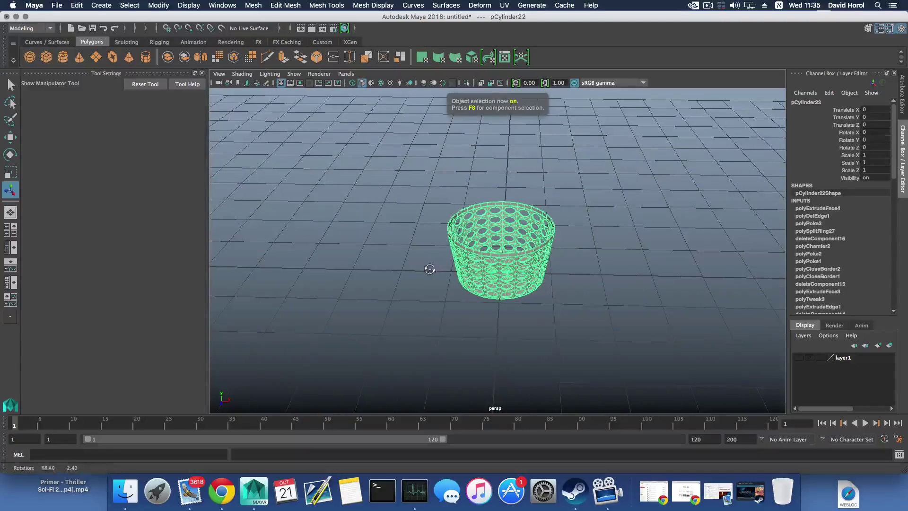
{"action": "scroll", "coordinate": [509, 253], "scroll_direction": "up", "scroll_amount": 5}
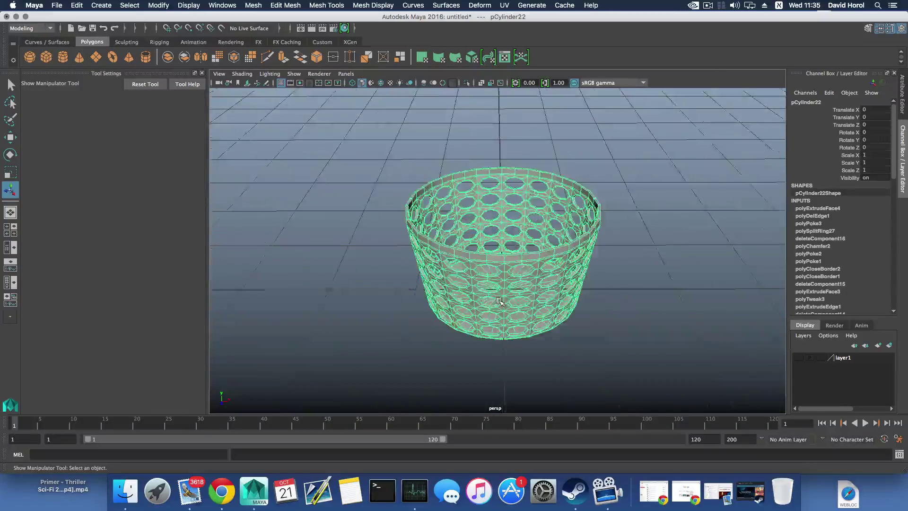
{"action": "right_click_drag", "start_coordinate": [512, 263], "coordinate": [512, 270]}
{"action": "left_click", "coordinate": [490, 261]}
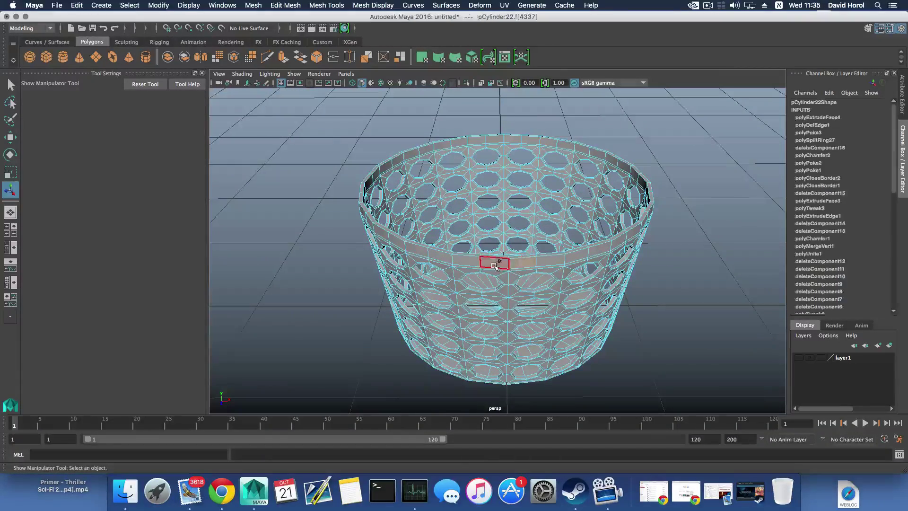
{"action": "left_click_drag", "start_coordinate": [489, 261], "coordinate": [568, 261], "text": "alt"}
{"action": "left_click_drag", "start_coordinate": [463, 271], "coordinate": [507, 269], "text": "alt"}
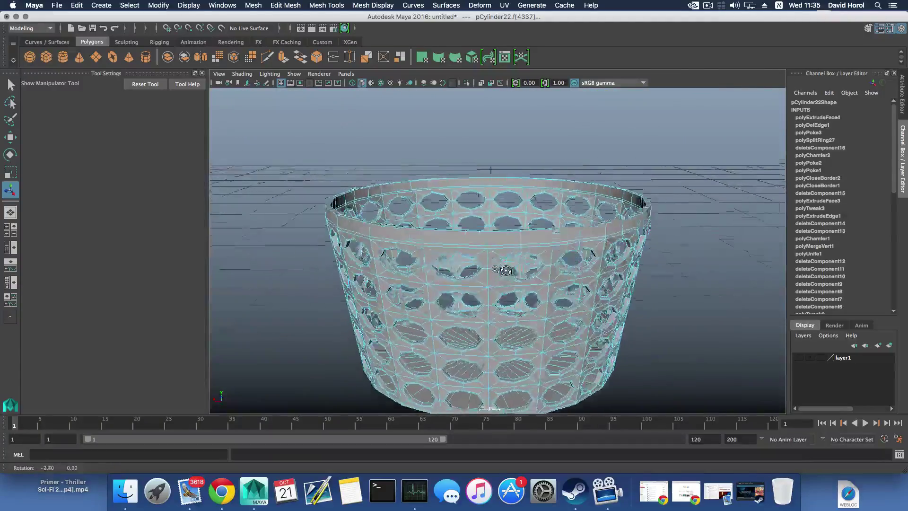
{"action": "right_click_drag", "start_coordinate": [507, 270], "coordinate": [406, 294], "text": "alt"}
{"action": "mouse_move", "coordinate": [495, 296]}
{"action": "left_mouse_down", "text": "alt"}
{"action": "mouse_move", "coordinate": [482, 297]}
{"action": "mouse_move", "coordinate": [483, 307]}
{"action": "left_mouse_up", "text": "alt"}
{"action": "right_click_drag", "start_coordinate": [482, 307], "coordinate": [471, 296], "text": "alt"}
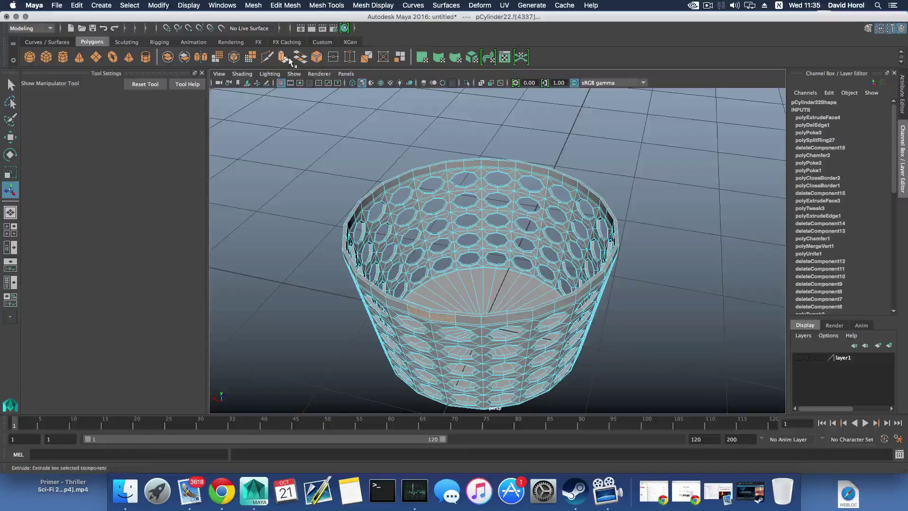
{"action": "key", "text": "ctrl+e"}
{"action": "left_click_drag", "start_coordinate": [499, 310], "coordinate": [514, 257], "text": "alt"}
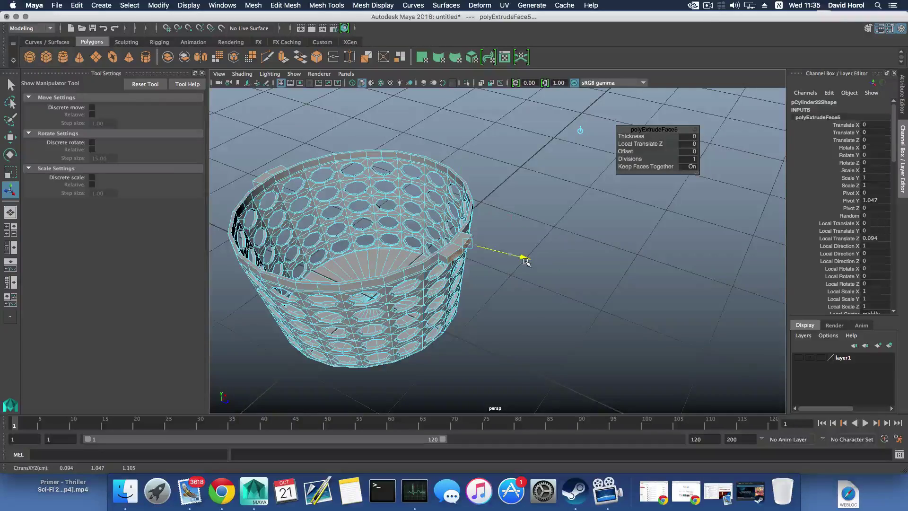
Select the upper faces of both handle tabs on opposite sides of the rim
{"action": "left_click_drag", "start_coordinate": [333, 258], "coordinate": [417, 250], "text": "alt"}
{"action": "middle_click_drag", "start_coordinate": [417, 250], "coordinate": [362, 263], "text": "alt"}
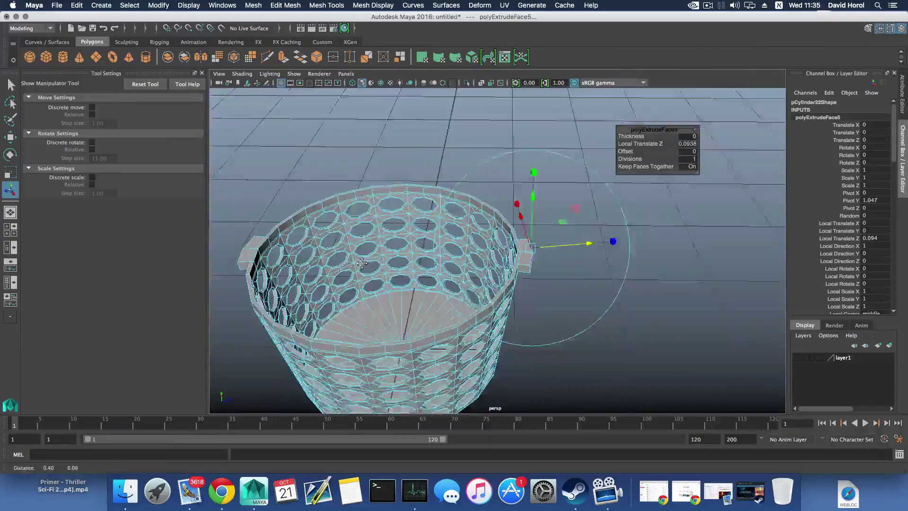
{"action": "scroll", "coordinate": [361, 263], "scroll_direction": "up", "scroll_amount": 3}
{"action": "scroll", "coordinate": [472, 265], "scroll_direction": "up", "scroll_amount": 2}
{"action": "left_click", "coordinate": [512, 263]}
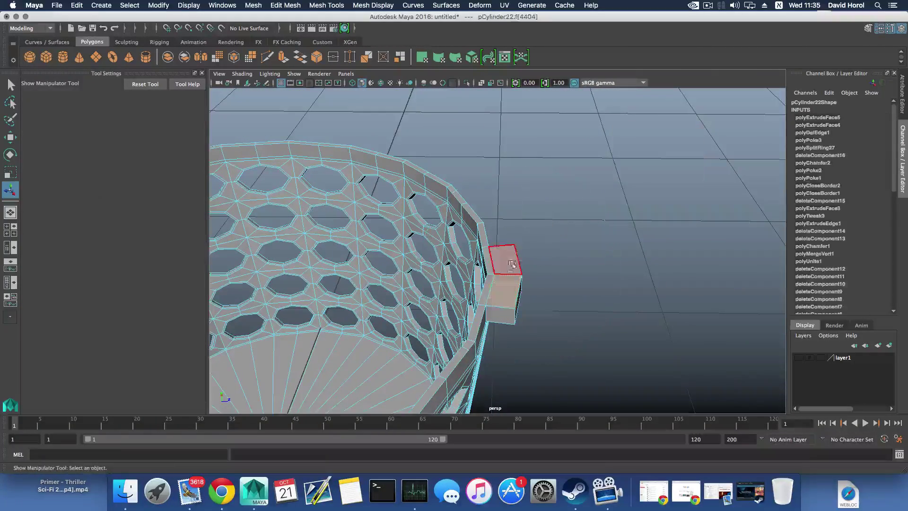
{"action": "double_click", "coordinate": [512, 264]}
{"action": "left_click_drag", "start_coordinate": [512, 264], "coordinate": [461, 293], "text": "alt"}
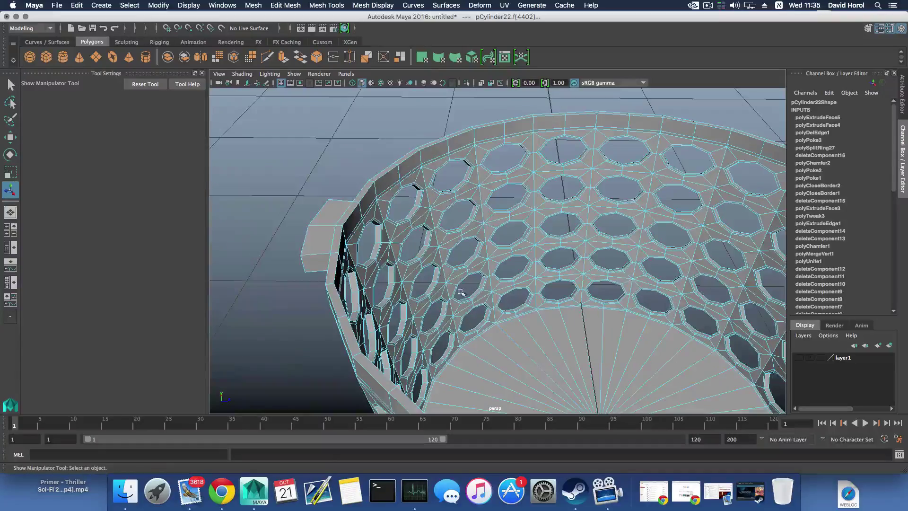
{"action": "left_click", "coordinate": [323, 233], "text": "shift"}
{"action": "left_click", "coordinate": [332, 212], "text": "shift"}
Add the underside faces of both handle tabs to the selection and return to object mode
{"action": "left_click_drag", "start_coordinate": [339, 281], "coordinate": [372, 208], "text": "alt"}
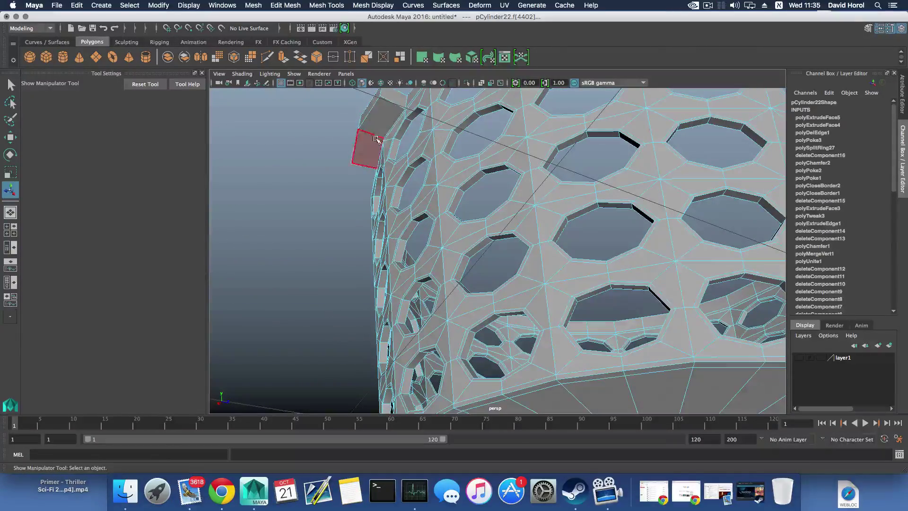
{"action": "left_click", "coordinate": [380, 124], "text": "shift"}
{"action": "left_click", "coordinate": [370, 143], "text": "shift"}
{"action": "left_click_drag", "start_coordinate": [584, 170], "coordinate": [473, 146], "text": "alt"}
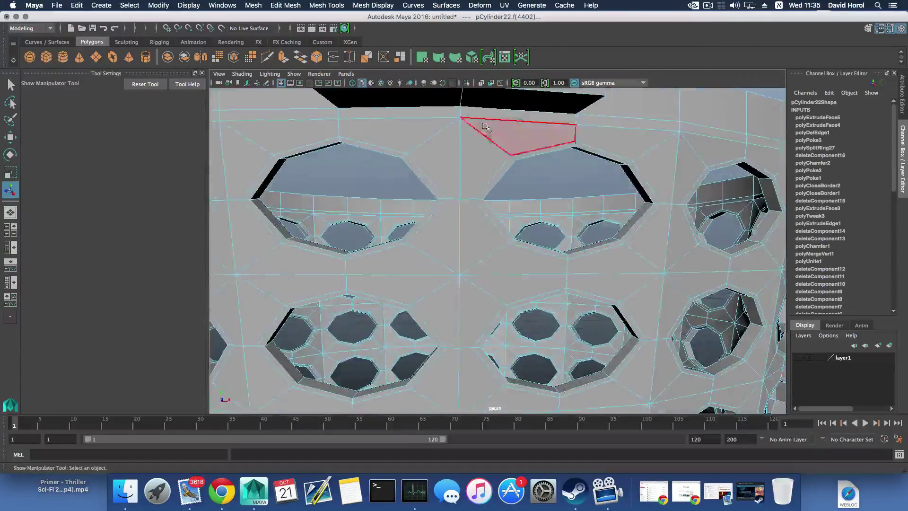
{"action": "left_click", "coordinate": [497, 103], "text": "shift"}
{"action": "left_click", "coordinate": [445, 98], "text": "shift"}
{"action": "scroll", "coordinate": [467, 260], "scroll_direction": "down", "scroll_amount": 5}
{"action": "left_click_drag", "start_coordinate": [467, 259], "coordinate": [574, 303], "text": "alt"}
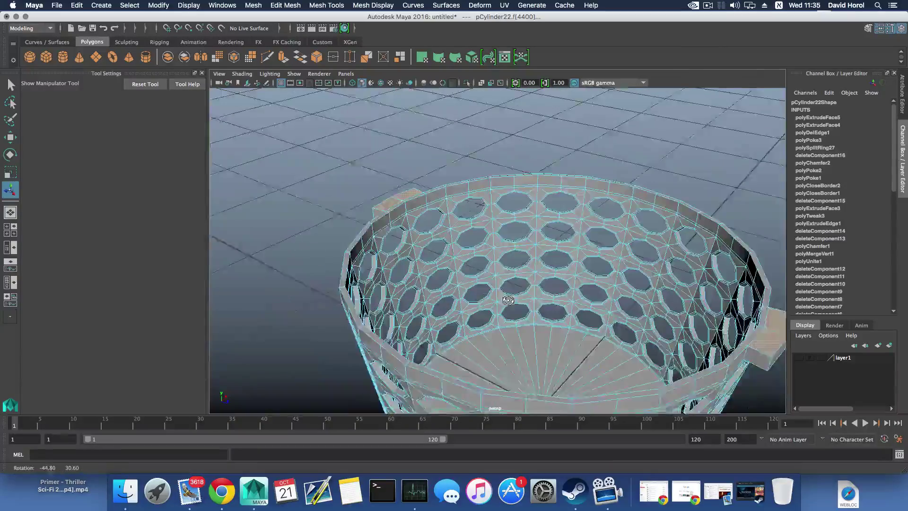
{"action": "middle_click_drag", "start_coordinate": [575, 302], "coordinate": [457, 263], "text": "alt"}
{"action": "scroll", "coordinate": [457, 263], "scroll_direction": "down", "scroll_amount": 4}
{"action": "left_click_drag", "start_coordinate": [457, 262], "coordinate": [407, 293], "text": "alt"}
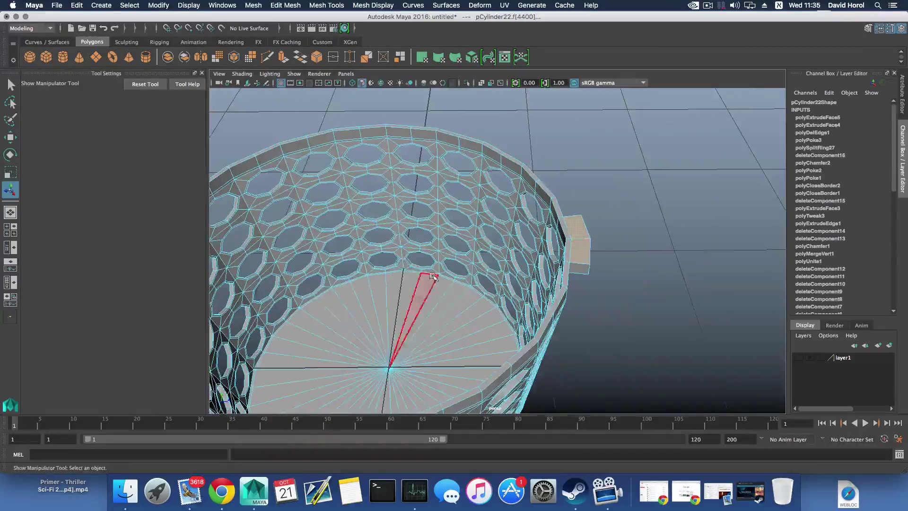
{"action": "key", "text": "F8"}
Split the ring of crosswise edges around one handle tab with a new loop and bevel that loop
{"action": "middle_click_drag", "start_coordinate": [557, 285], "coordinate": [486, 296], "text": "alt"}
{"action": "scroll", "coordinate": [489, 293], "scroll_direction": "up", "scroll_amount": 6}
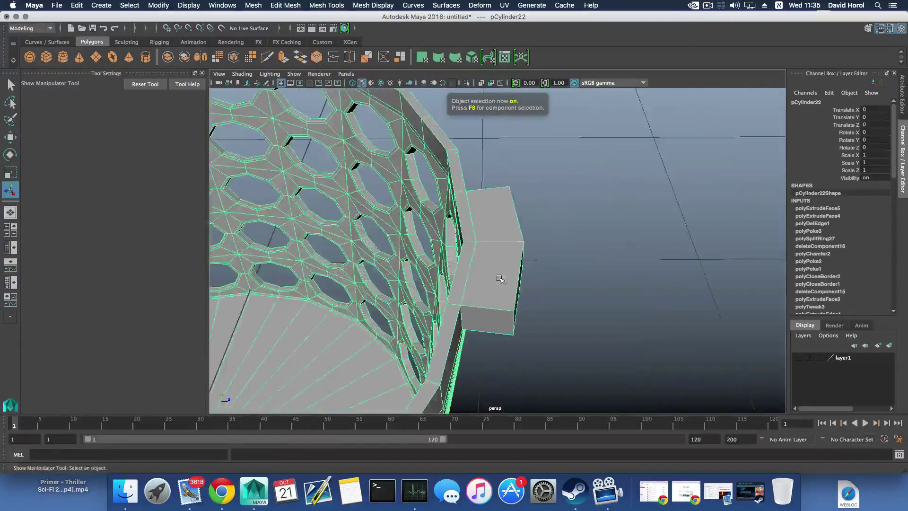
{"action": "right_click_drag", "start_coordinate": [495, 287], "coordinate": [497, 241], "text": "shift"}
{"action": "key", "text": "super+z"}
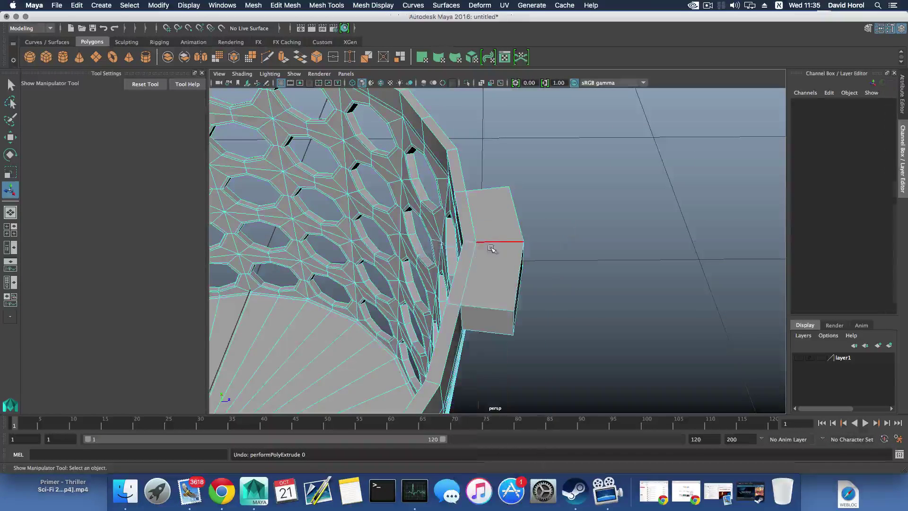
{"action": "left_click", "coordinate": [498, 242]}
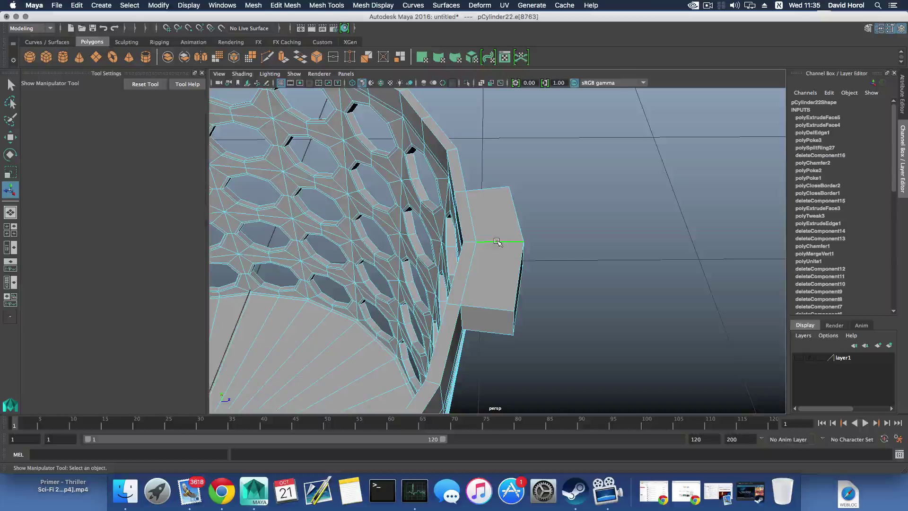
{"action": "right_click_drag", "start_coordinate": [497, 242], "coordinate": [541, 261], "text": "shift"}
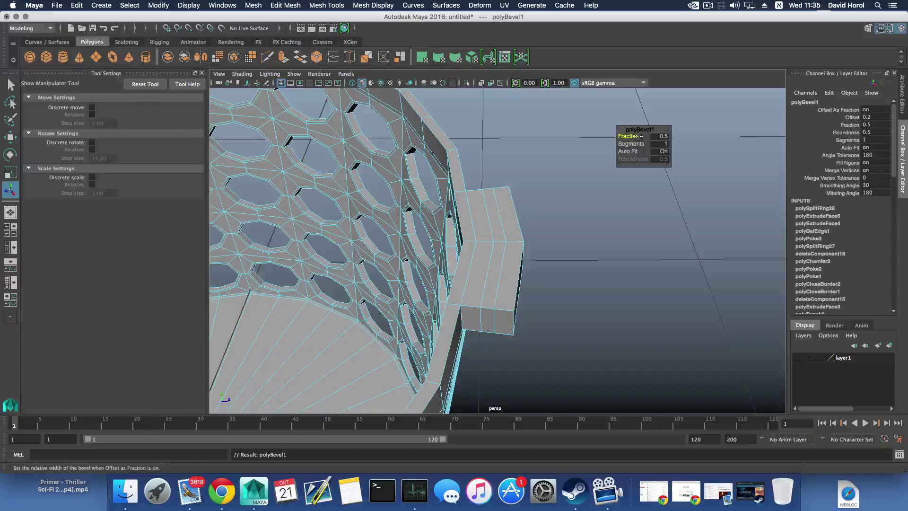
Try bevel fractions of 1 and 0.5 on the handle tab's loop and set the fraction to 1.5
{"action": "left_click_drag", "start_coordinate": [629, 136], "coordinate": [638, 137]}
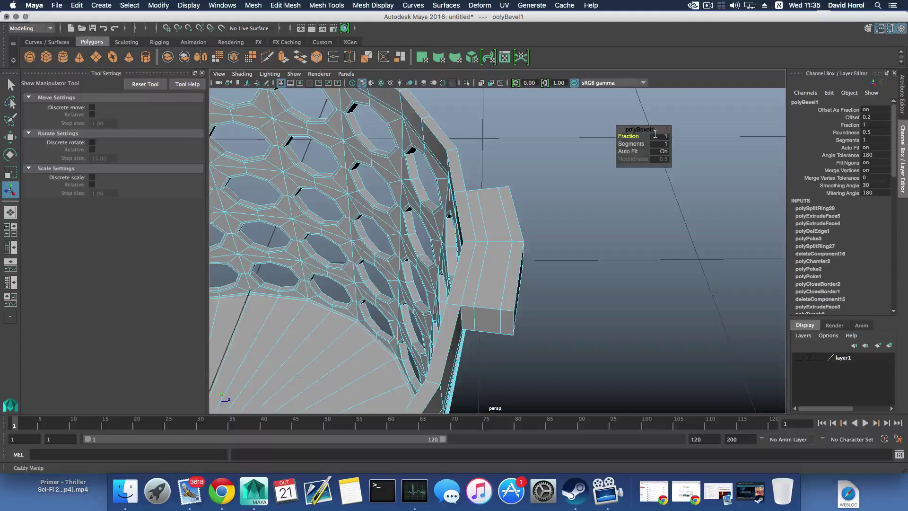
{"action": "left_click", "coordinate": [657, 136]}
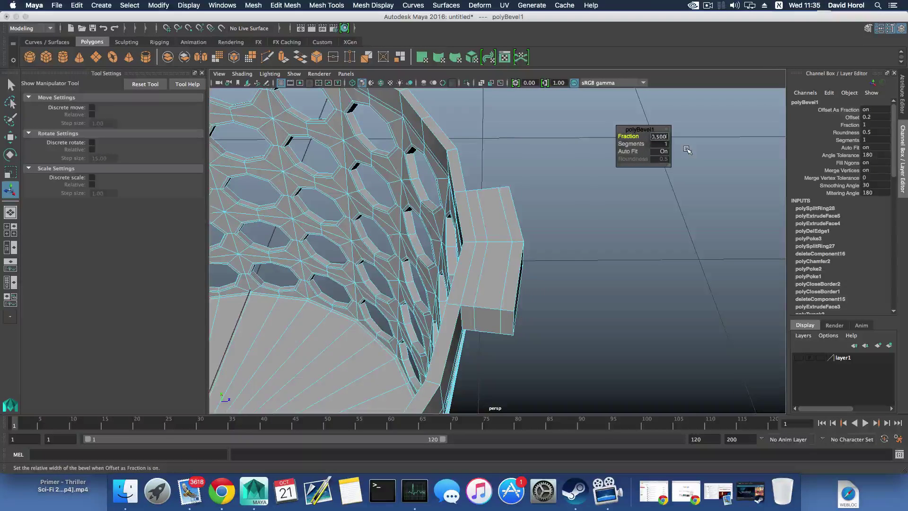
{"action": "key", "text": "Return"}
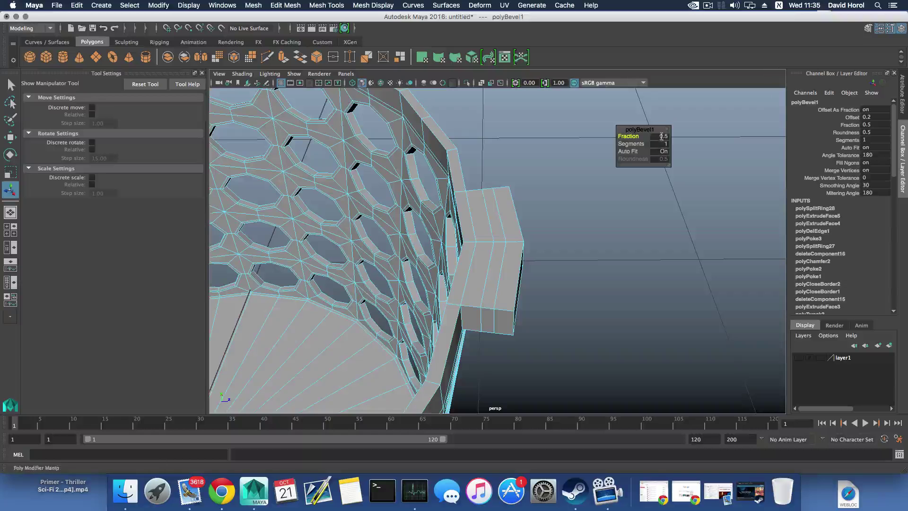
{"action": "type", "text": "5"}
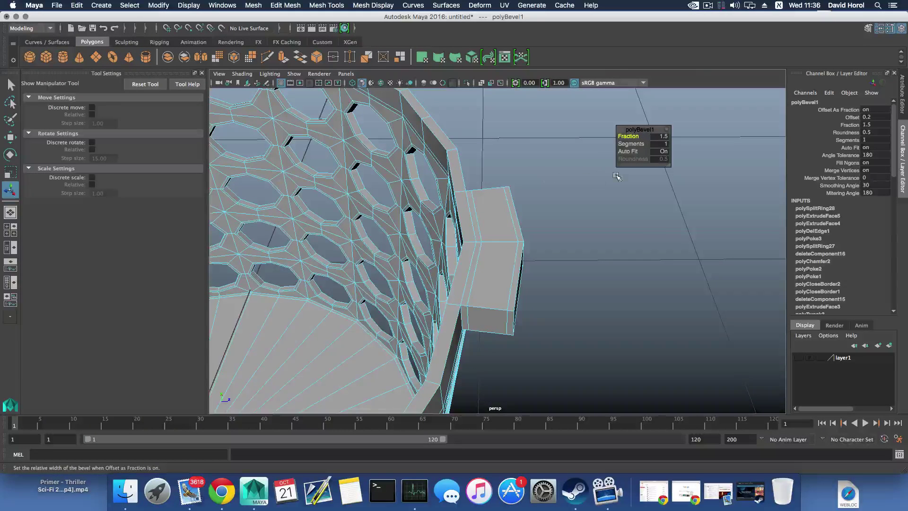
Split the crosswise edge ring of the opposite handle tab and bevel the new loop with a fraction of 1.5
{"action": "left_click_drag", "start_coordinate": [515, 211], "coordinate": [476, 218], "text": "alt"}
{"action": "left_click", "coordinate": [475, 217]}
{"action": "right_click_drag", "start_coordinate": [467, 216], "coordinate": [511, 239], "text": "ctrl"}
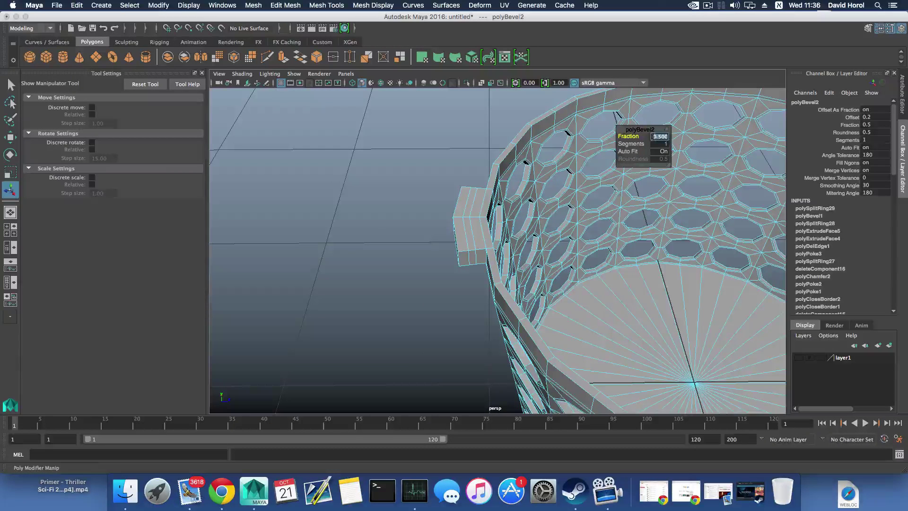
{"action": "key", "text": "Return"}
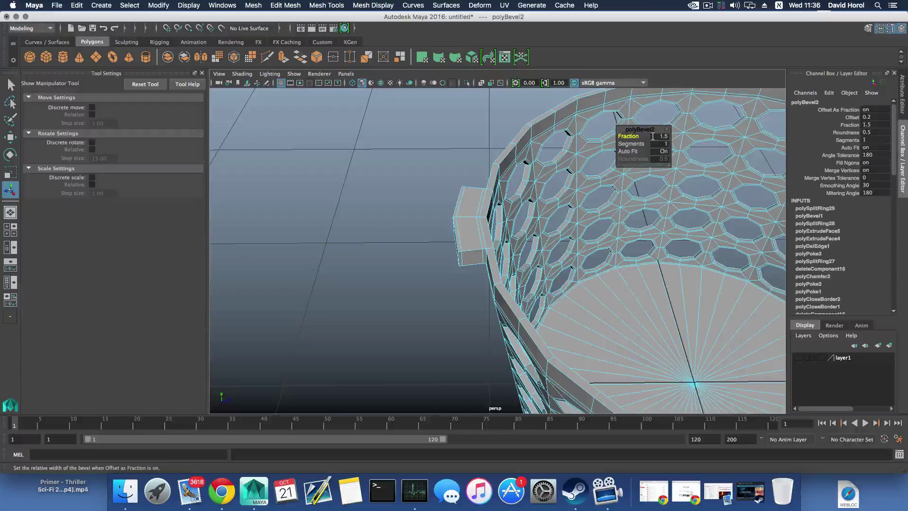
Split the ring of vertical edges around the basket's rim and bevel the new loop with a fraction of 1.5
{"action": "left_click_drag", "start_coordinate": [501, 255], "coordinate": [523, 296], "text": "alt"}
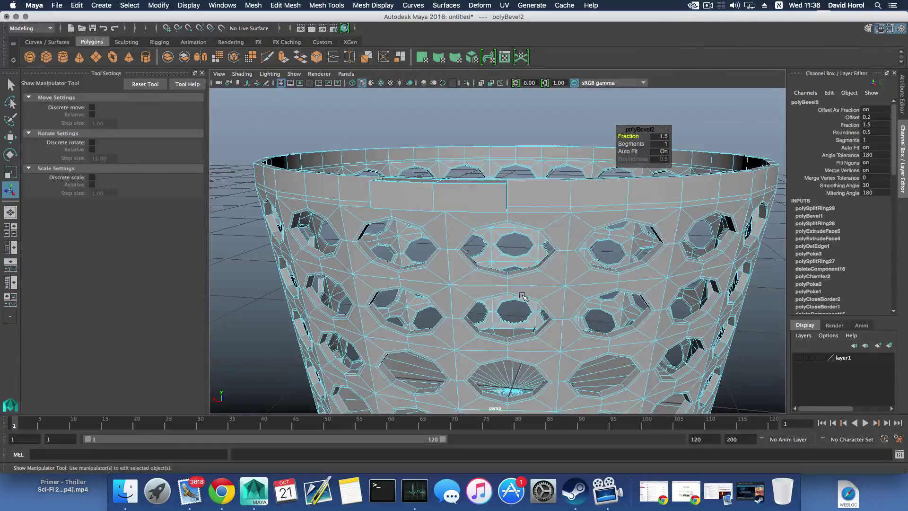
{"action": "mouse_move", "coordinate": [515, 254]}
{"action": "left_mouse_down", "text": "alt"}
{"action": "mouse_move", "coordinate": [506, 248]}
{"action": "mouse_move", "coordinate": [512, 236]}
{"action": "left_mouse_up", "text": "alt"}
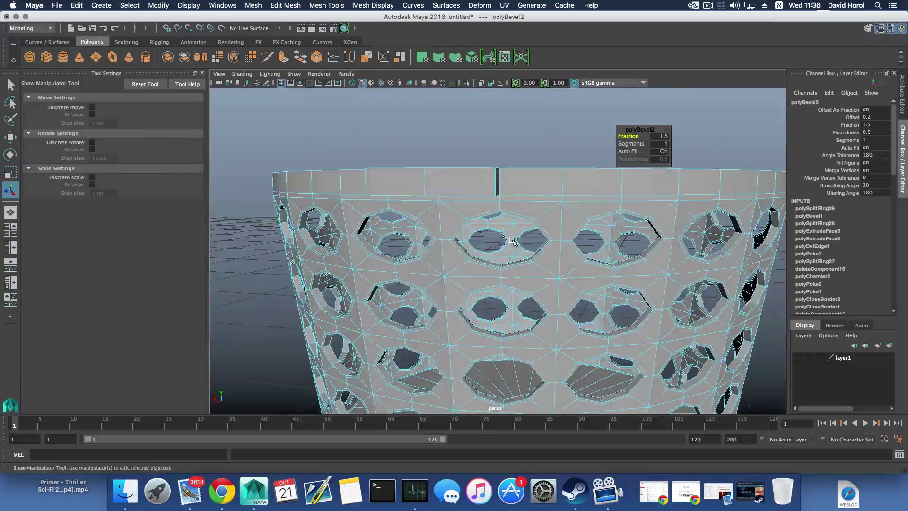
{"action": "key", "text": "F8"}
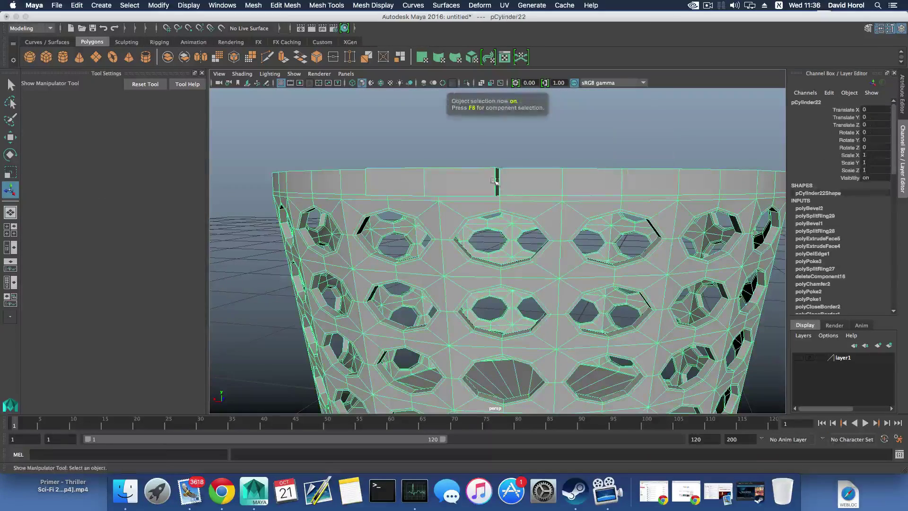
{"action": "right_click", "coordinate": [456, 179]}
{"action": "right_click_drag", "start_coordinate": [457, 179], "coordinate": [500, 185]}
{"action": "left_click", "coordinate": [424, 181]}
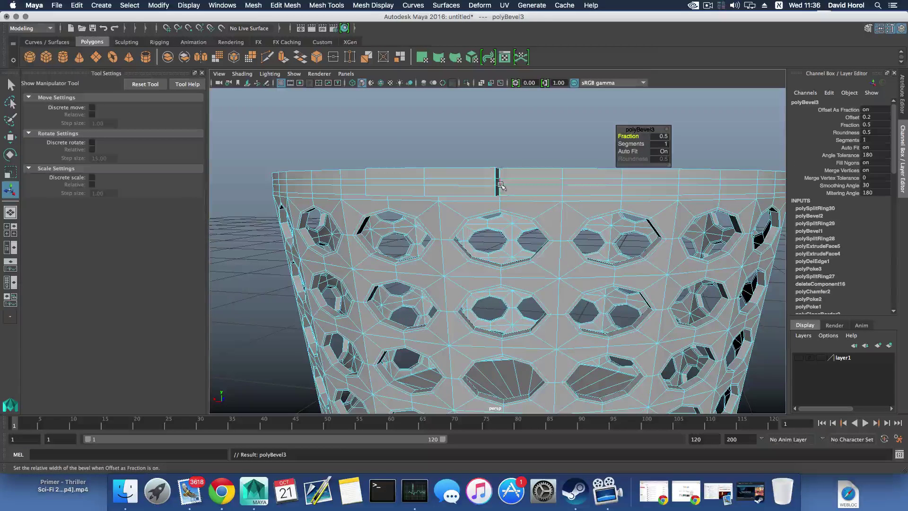
{"action": "left_click", "coordinate": [660, 137]}
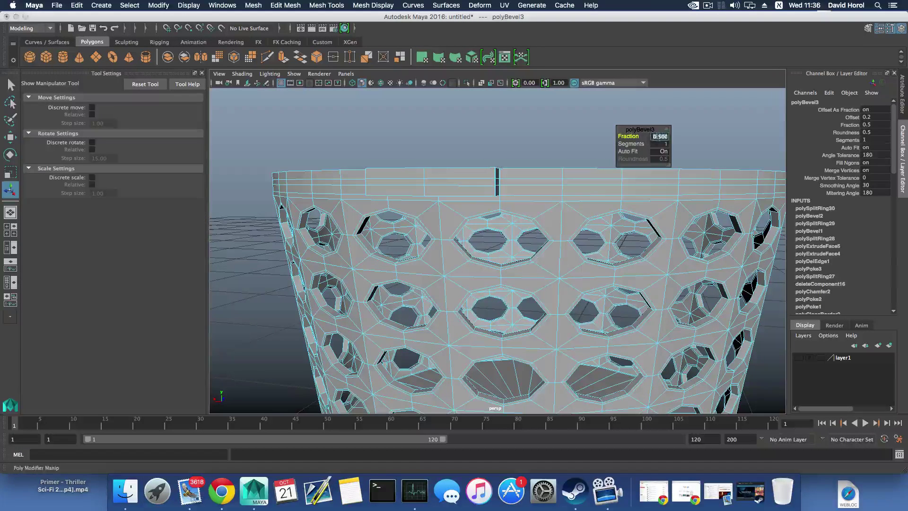
{"action": "type", "text": "1.5"}
{"action": "key", "text": "Return"}
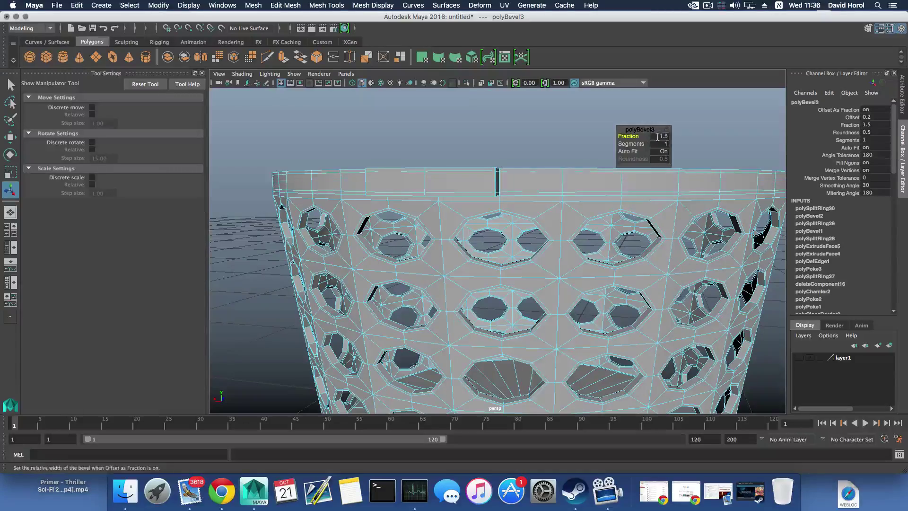
{"action": "key", "text": "F8"}
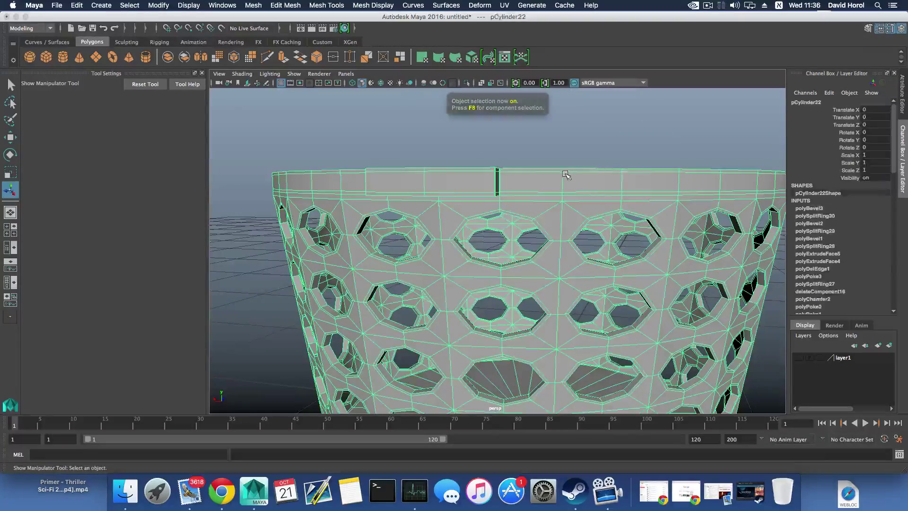
Select the top and underside faces of one handle tab
{"action": "left_click_drag", "start_coordinate": [567, 172], "coordinate": [470, 222], "text": "alt"}
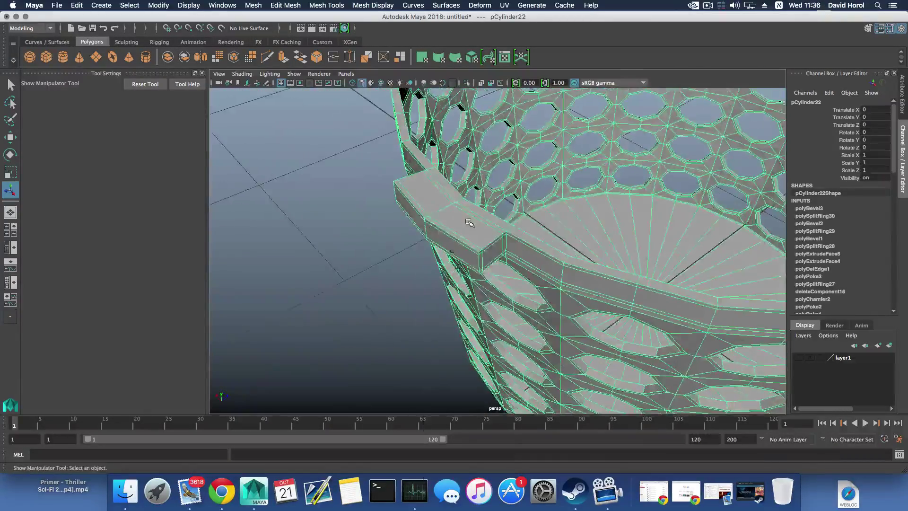
{"action": "right_click_drag", "start_coordinate": [468, 222], "coordinate": [463, 243]}
{"action": "left_click", "coordinate": [472, 234]}
{"action": "left_click_drag", "start_coordinate": [472, 233], "coordinate": [533, 136], "text": "alt"}
{"action": "left_click", "coordinate": [533, 135], "text": "shift"}
{"action": "left_click", "coordinate": [497, 139], "text": "shift"}
Add the top and underside faces of the opposite handle tab to the selection
{"action": "left_click_drag", "start_coordinate": [603, 168], "coordinate": [587, 194], "text": "alt"}
{"action": "middle_click_drag", "start_coordinate": [586, 195], "coordinate": [421, 275], "text": "alt"}
{"action": "scroll", "coordinate": [425, 270], "scroll_direction": "up", "scroll_amount": 5}
{"action": "left_click_drag", "start_coordinate": [454, 255], "coordinate": [514, 197], "text": "alt"}
{"action": "left_click", "coordinate": [520, 208], "text": "shift"}
{"action": "left_click", "coordinate": [553, 229], "text": "shift"}
{"action": "left_click_drag", "start_coordinate": [553, 229], "coordinate": [534, 216], "text": "alt"}
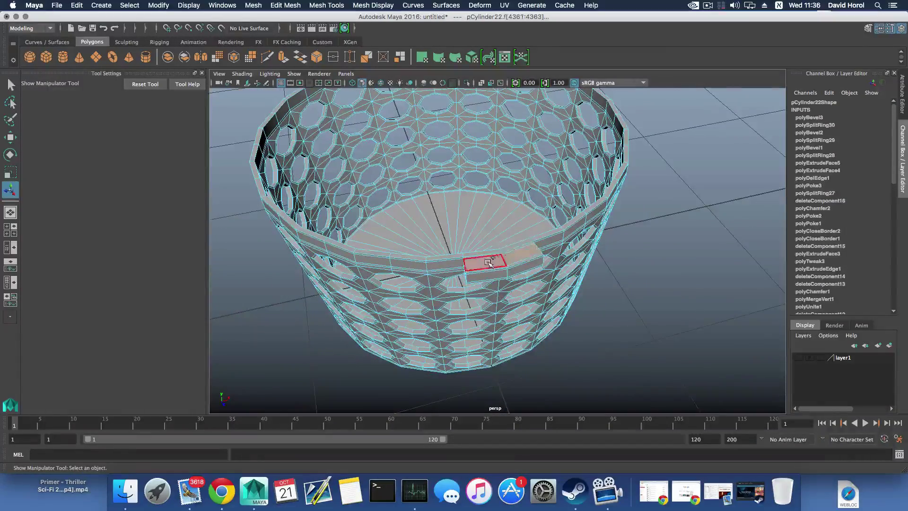
{"action": "left_click", "coordinate": [488, 262], "text": "shift"}
{"action": "left_click_drag", "start_coordinate": [488, 261], "coordinate": [486, 197], "text": "alt"}
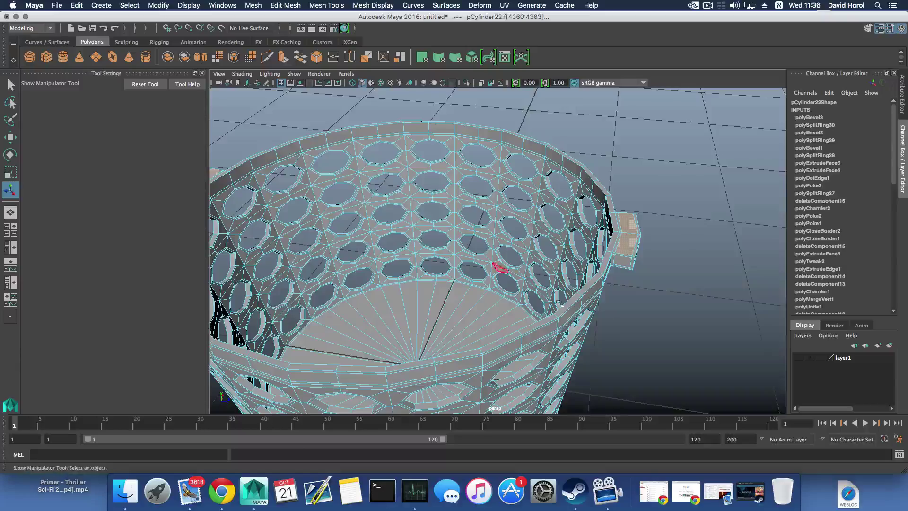
Extrude the selected handle faces and scale them inward to local scales of about 0.94, 0.77 and 0.76
{"action": "key", "text": "ctrl+e"}
{"action": "left_click_drag", "start_coordinate": [615, 316], "coordinate": [551, 288], "text": "alt"}
{"action": "right_click_drag", "start_coordinate": [551, 288], "coordinate": [614, 323], "text": "alt"}
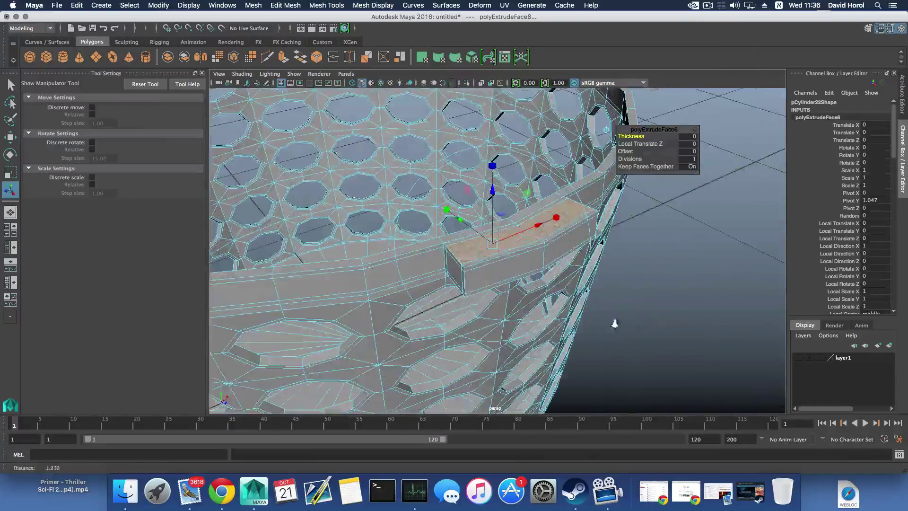
{"action": "left_click", "coordinate": [493, 166]}
{"action": "left_click_drag", "start_coordinate": [539, 208], "coordinate": [462, 252], "text": "alt"}
{"action": "left_click_drag", "start_coordinate": [550, 240], "coordinate": [570, 240]}
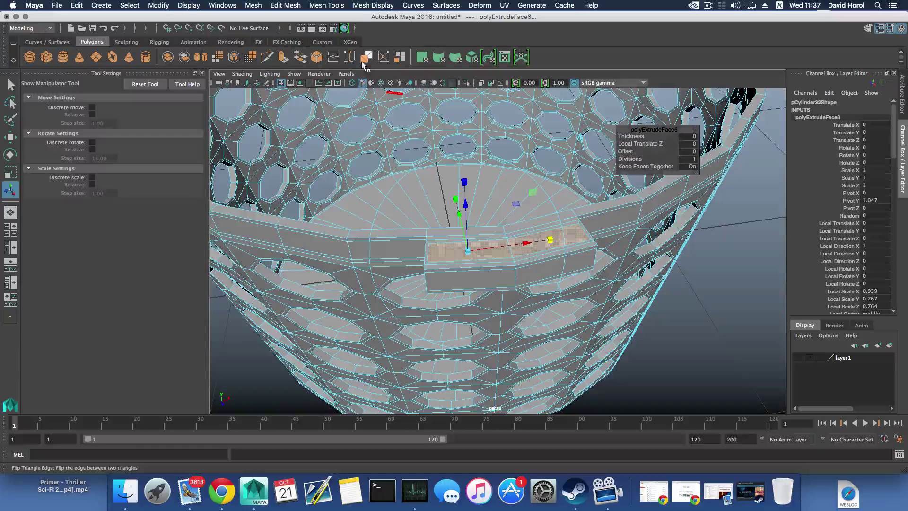
Extrude the inset handle faces again, push them about 0.014 inward and delete them
{"action": "left_click", "coordinate": [282, 58]}
{"action": "left_click_drag", "start_coordinate": [548, 239], "coordinate": [548, 219], "text": "alt"}
{"action": "left_click_drag", "start_coordinate": [481, 174], "coordinate": [482, 181]}
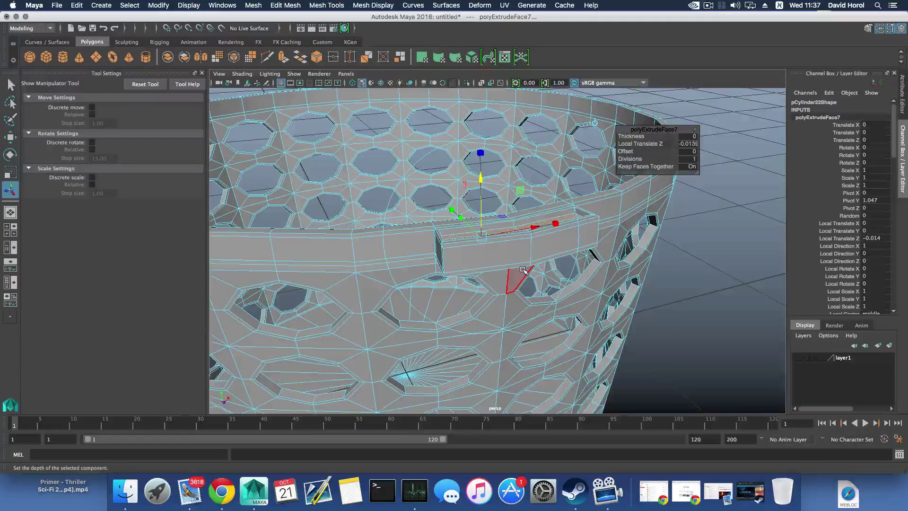
{"action": "key", "text": "Delete"}
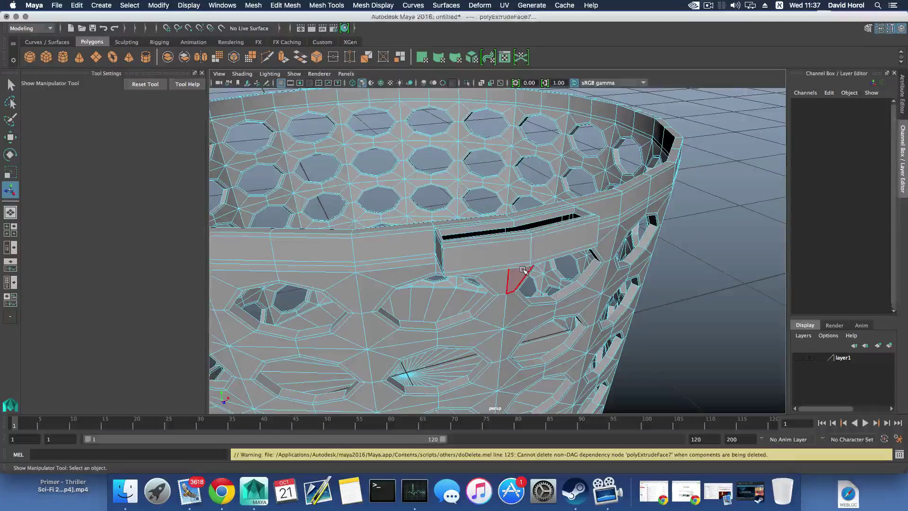
Select the open border edges inside one handle tab's upper and lower openings
{"action": "mouse_move", "coordinate": [539, 250]}
{"action": "left_mouse_down", "text": "alt"}
{"action": "mouse_move", "coordinate": [586, 251]}
{"action": "mouse_move", "coordinate": [539, 236]}
{"action": "left_mouse_up", "text": "alt"}
{"action": "right_click_drag", "start_coordinate": [539, 235], "coordinate": [623, 276], "text": "alt"}
{"action": "middle_click_drag", "start_coordinate": [622, 275], "coordinate": [629, 254], "text": "alt"}
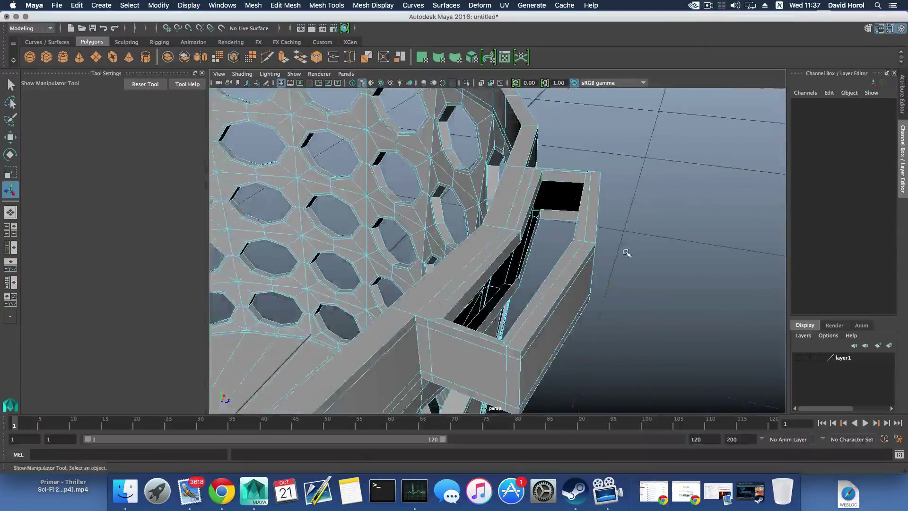
{"action": "right_click_drag", "start_coordinate": [560, 176], "coordinate": [561, 169]}
{"action": "left_click", "coordinate": [561, 181]}
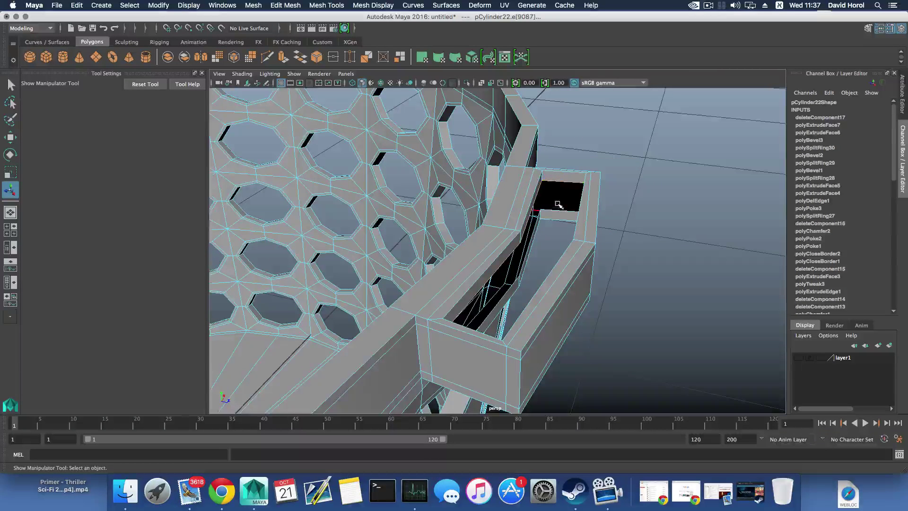
Try to bridge the selected border edges of the handle opening and undo the bridge
{"action": "left_click", "coordinate": [286, 5]}
{"action": "left_click", "coordinate": [283, 47]}
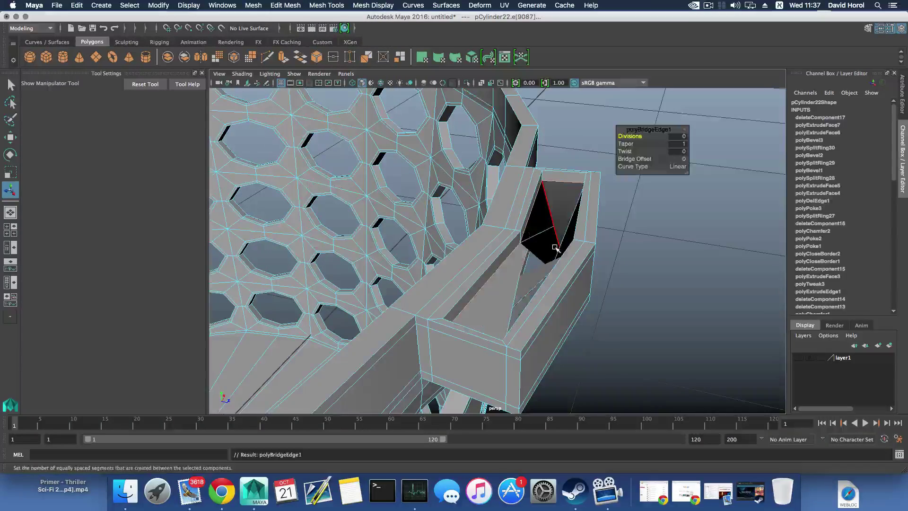
{"action": "key", "text": "super+z"}
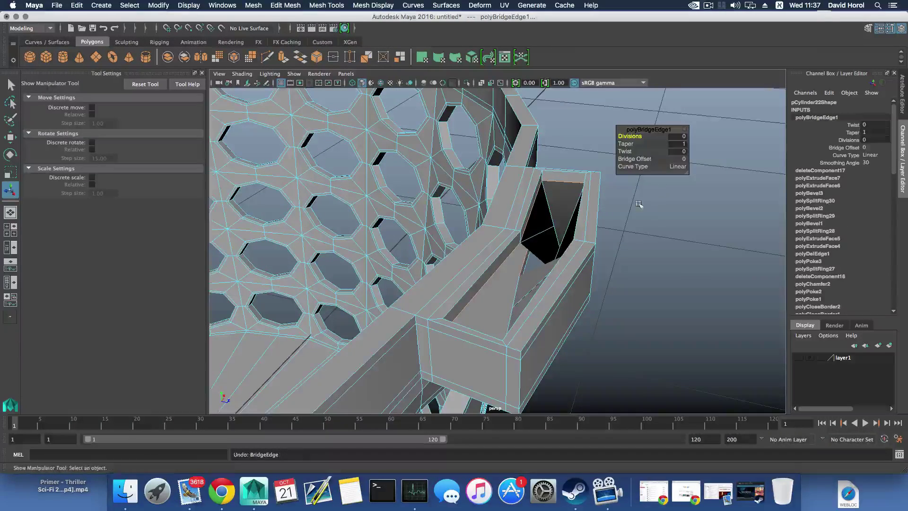
Scale the handle opening's border edges vertically to 0 so the upper and lower borders meet
{"action": "left_click_drag", "start_coordinate": [564, 231], "coordinate": [472, 283], "text": "alt"}
{"action": "key", "text": "e"}
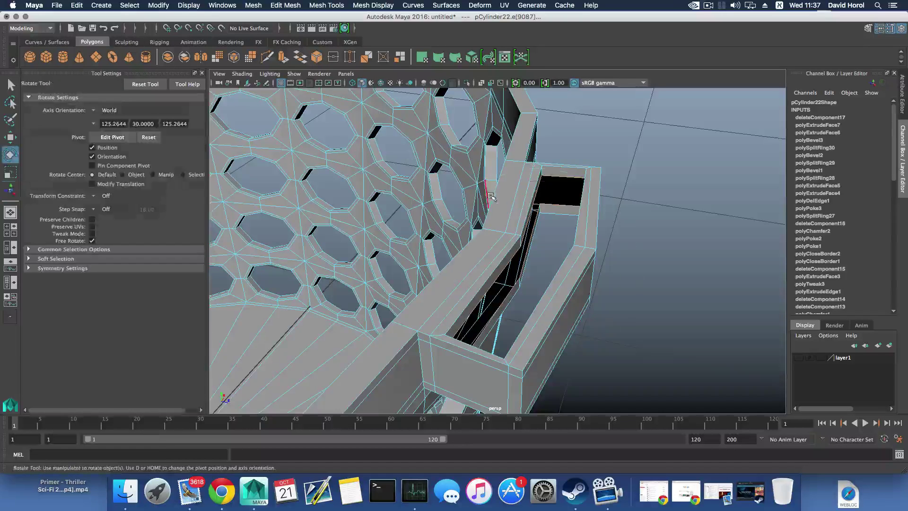
{"action": "key", "text": "r"}
{"action": "left_click_drag", "start_coordinate": [540, 192], "coordinate": [551, 267]}
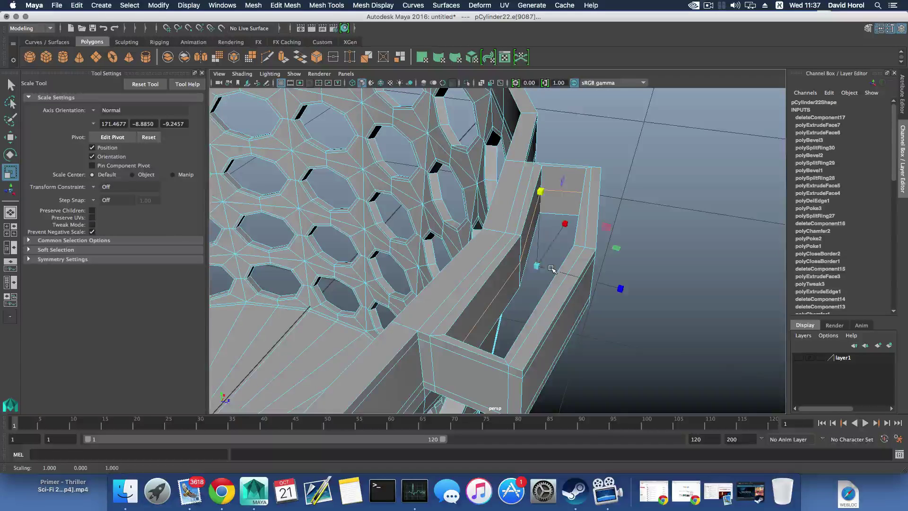
{"action": "left_click_drag", "start_coordinate": [541, 192], "coordinate": [542, 229]}
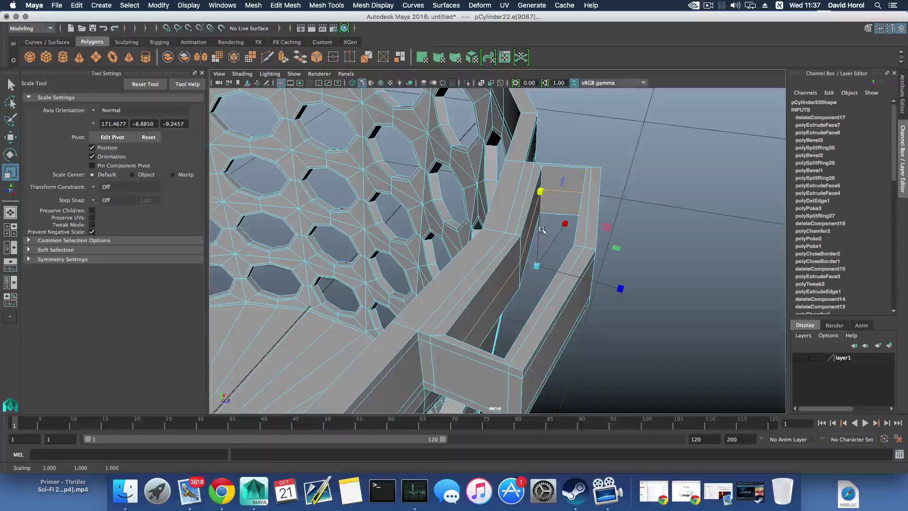
Convert the flattened border edges to a vertex selection and merge the coinciding vertices
{"action": "right_click", "coordinate": [551, 195], "text": "shift"}
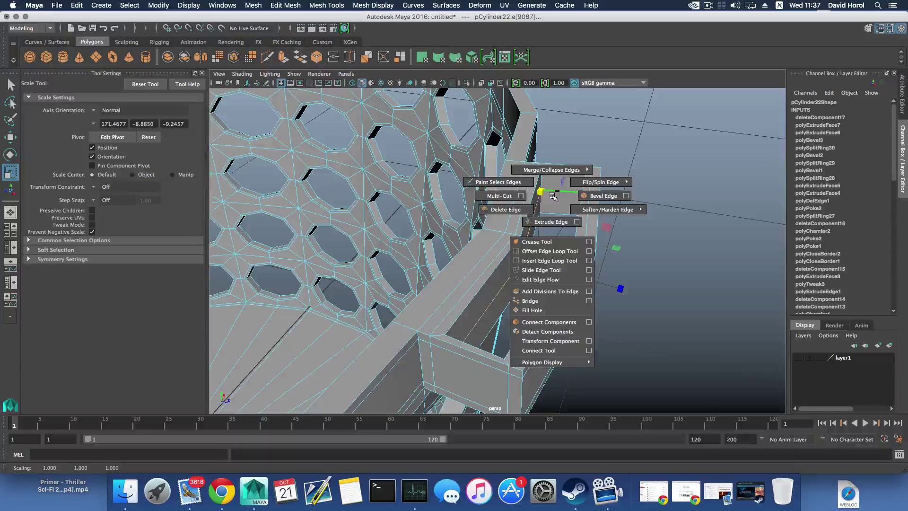
{"action": "right_click", "coordinate": [553, 196], "text": "ctrl"}
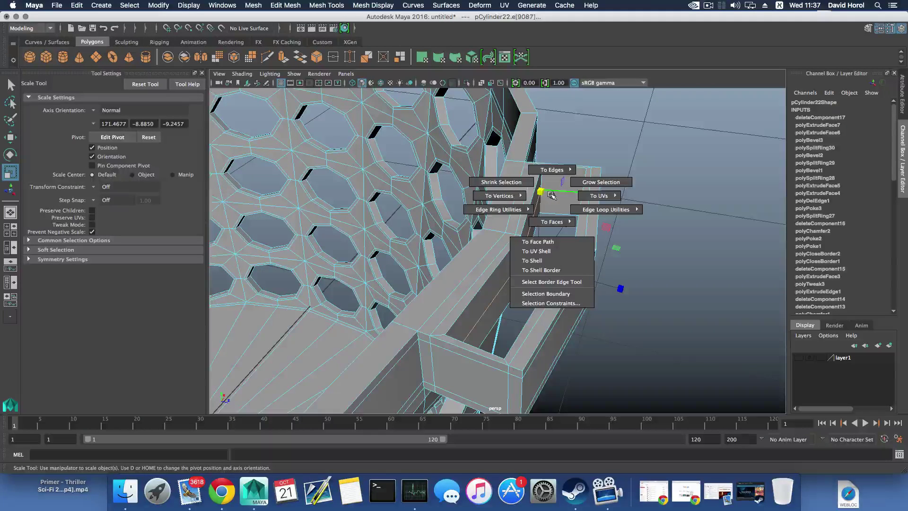
{"action": "mouse_move", "coordinate": [512, 194]}
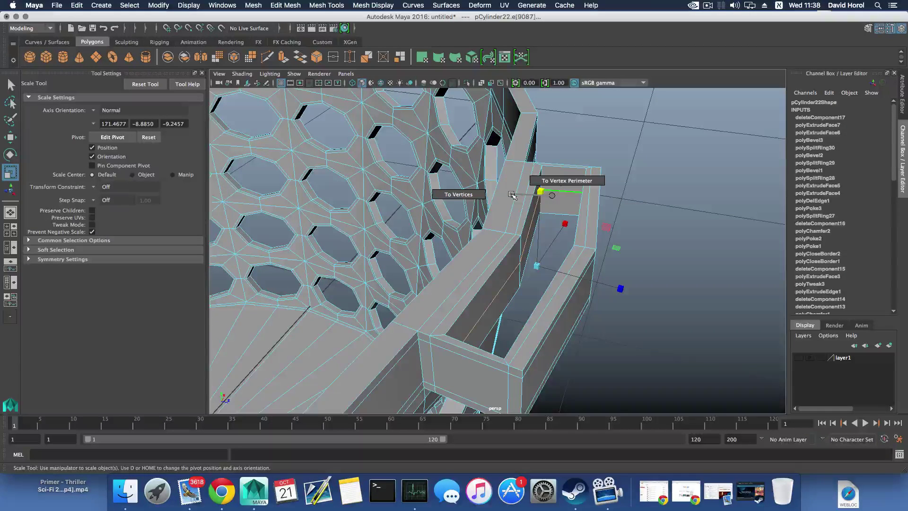
{"action": "left_click", "coordinate": [461, 194]}
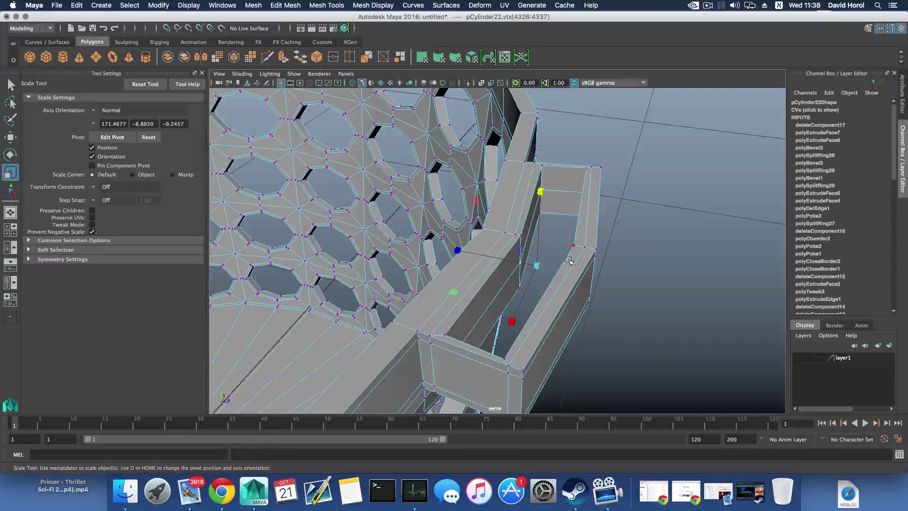
{"action": "left_click_drag", "start_coordinate": [569, 261], "coordinate": [379, 252], "text": "alt"}
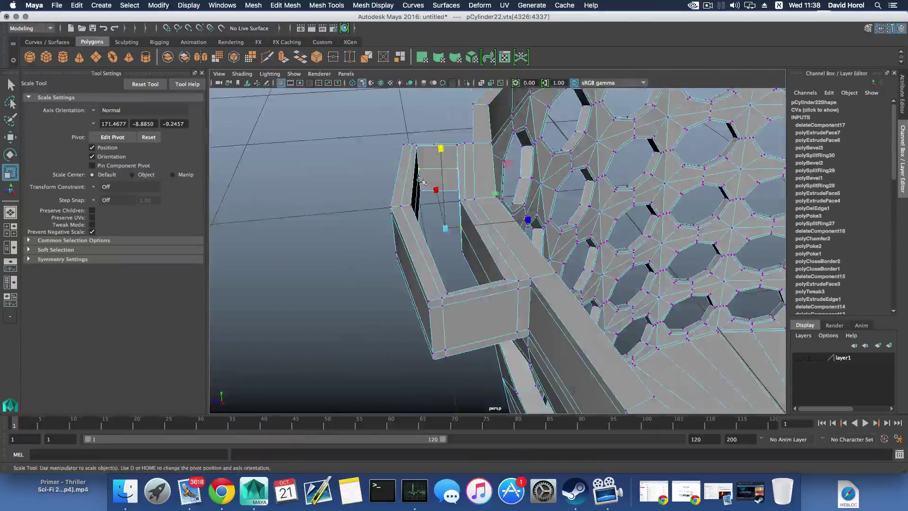
{"action": "left_click", "coordinate": [285, 5]}
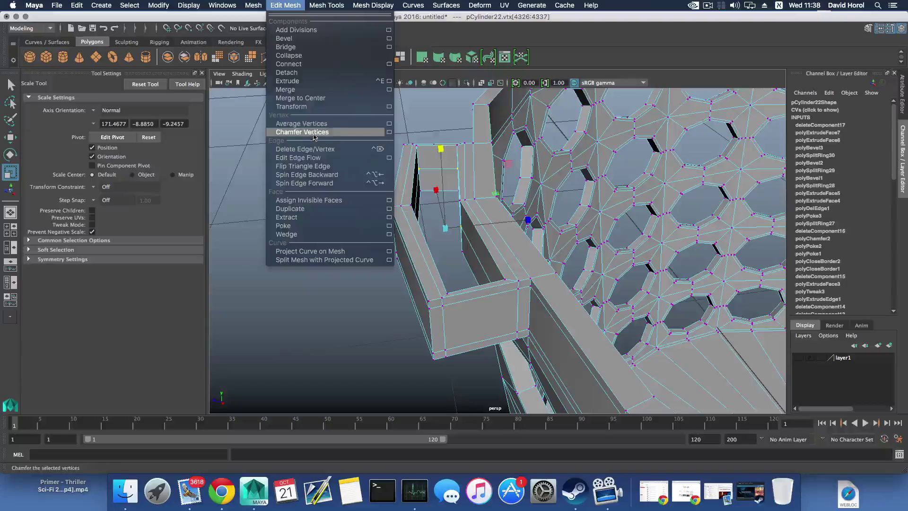
{"action": "left_click", "coordinate": [326, 90]}
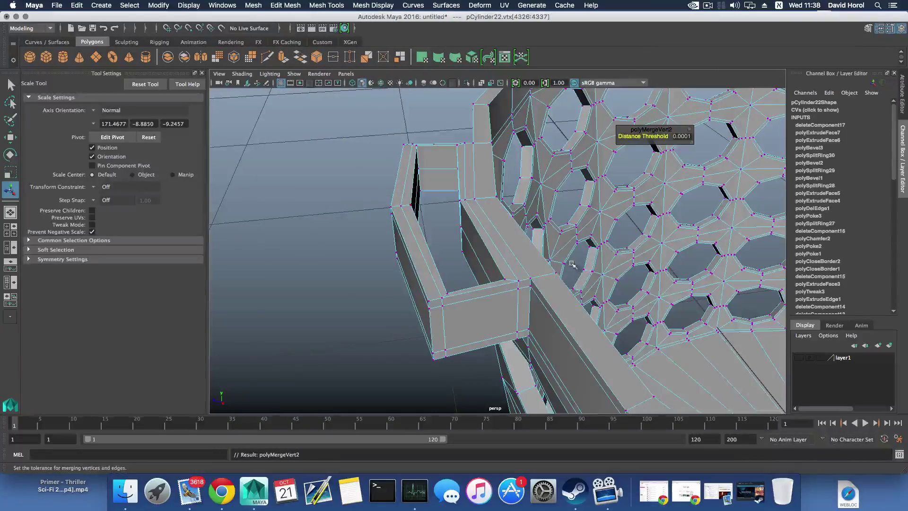
Select the open border edges inside the opposite handle tab and scale them vertically to 0
{"action": "scroll", "coordinate": [573, 265], "scroll_direction": "down", "scroll_amount": 5}
{"action": "left_click_drag", "start_coordinate": [572, 265], "coordinate": [426, 240], "text": "alt"}
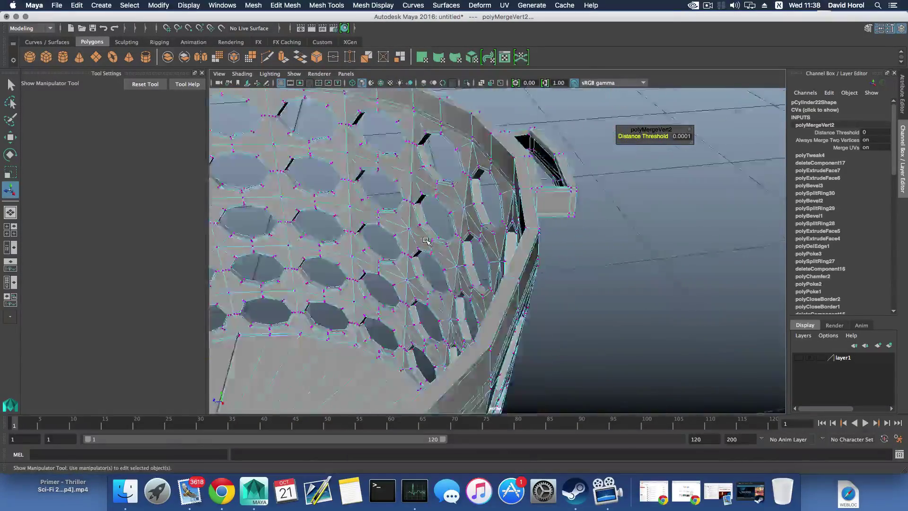
{"action": "scroll", "coordinate": [427, 241], "scroll_direction": "up", "scroll_amount": 5}
{"action": "middle_click_drag", "start_coordinate": [477, 204], "coordinate": [306, 276], "text": "alt"}
{"action": "scroll", "coordinate": [477, 203], "scroll_direction": "down", "scroll_amount": 5}
{"action": "left_click_drag", "start_coordinate": [478, 203], "coordinate": [494, 208], "text": "alt"}
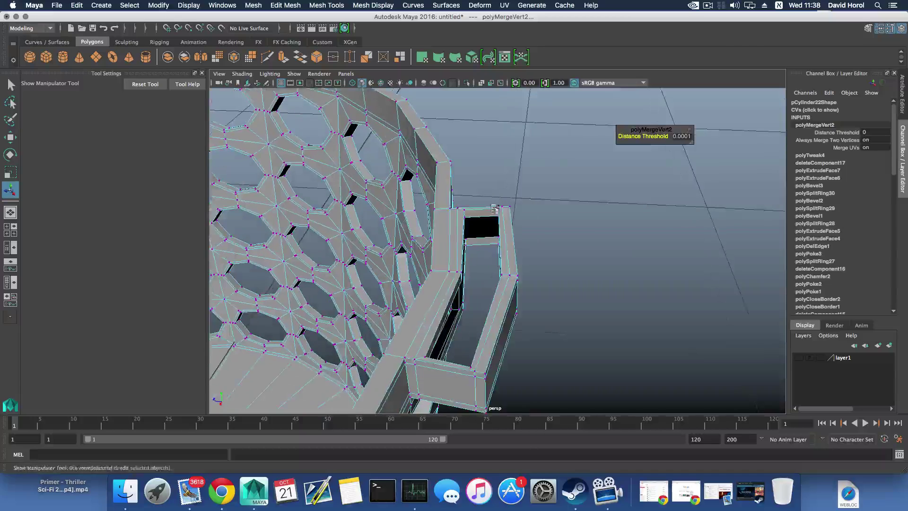
{"action": "right_click_drag", "start_coordinate": [484, 225], "coordinate": [485, 205]}
{"action": "left_click", "coordinate": [481, 215]}
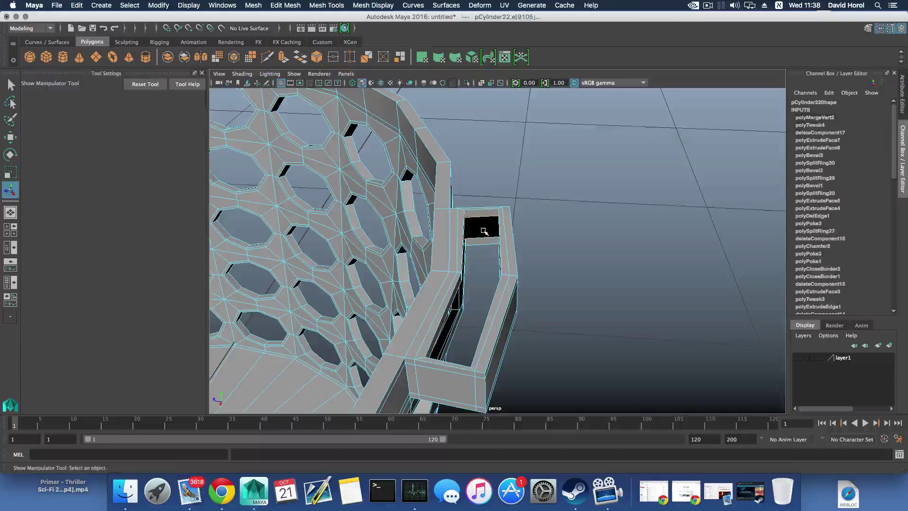
{"action": "key", "text": "r"}
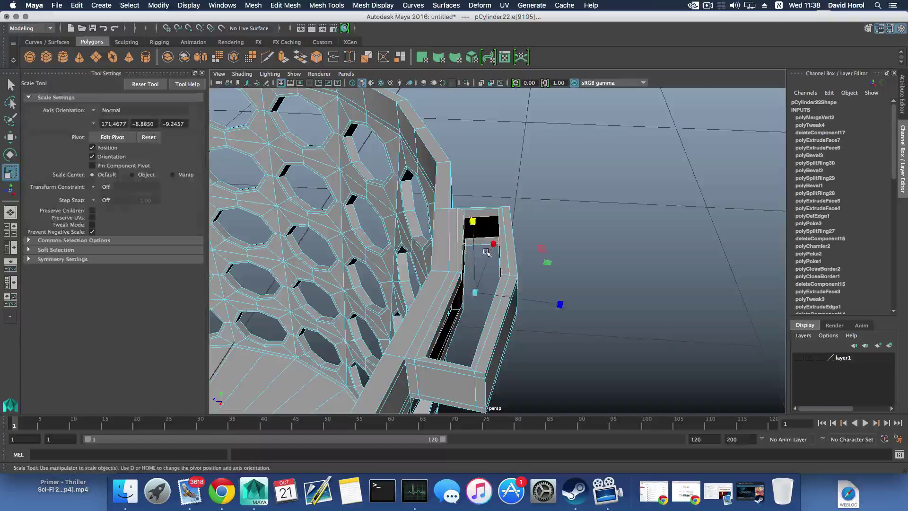
{"action": "left_click_drag", "start_coordinate": [475, 292], "coordinate": [480, 312]}
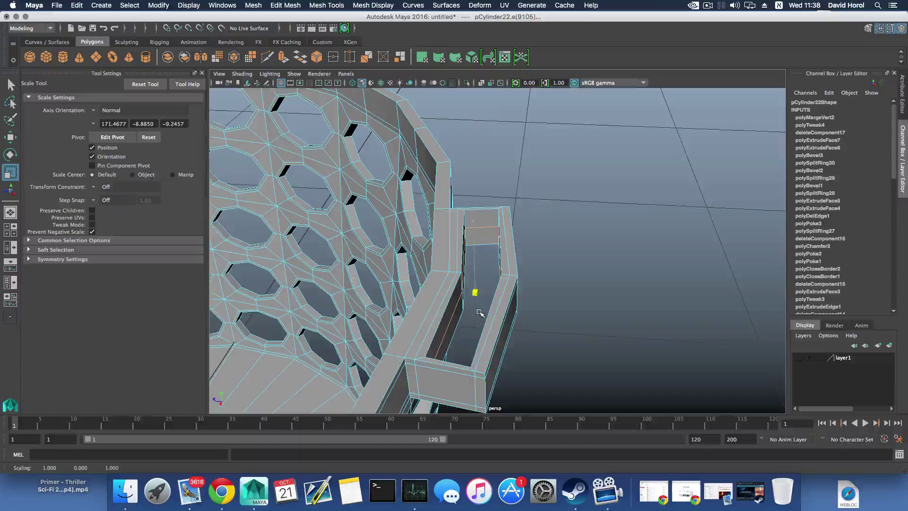
{"action": "left_click_drag", "start_coordinate": [474, 232], "coordinate": [473, 328]}
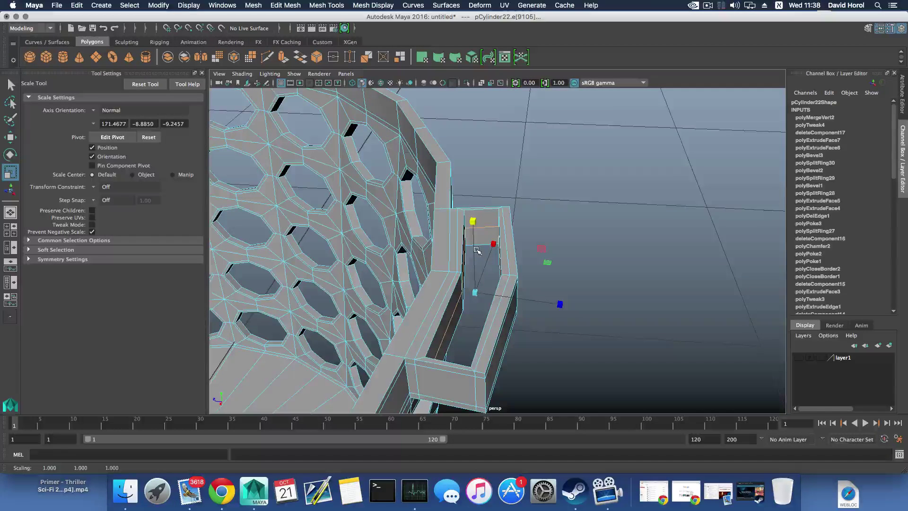
{"action": "left_click_drag", "start_coordinate": [477, 249], "coordinate": [480, 258], "text": "alt"}
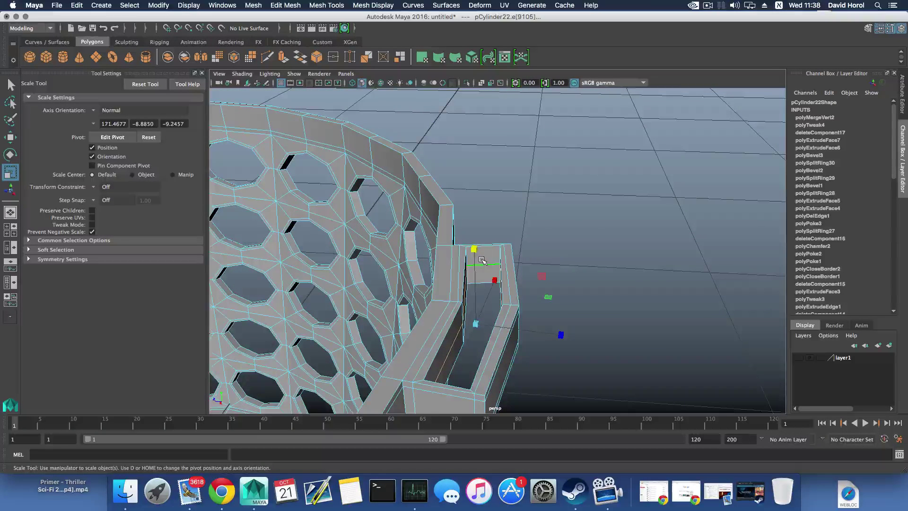
Convert the opposite handle opening's flattened border edges to vertices, merge the coinciding vertices and return to object selection
{"action": "right_click", "coordinate": [482, 260], "text": "ctrl"}
{"action": "right_click_drag", "start_coordinate": [482, 260], "coordinate": [420, 259], "text": "ctrl"}
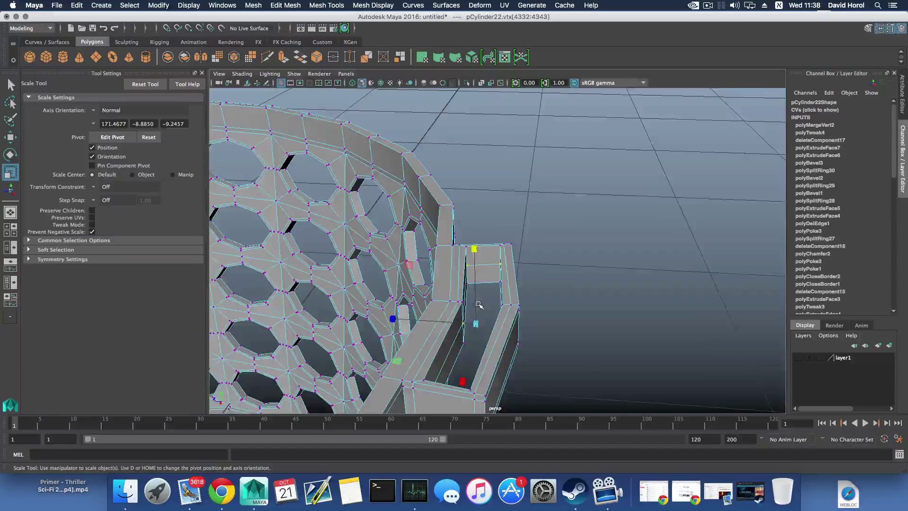
{"action": "scroll", "coordinate": [479, 305], "scroll_direction": "down", "scroll_amount": 3}
{"action": "left_click_drag", "start_coordinate": [479, 305], "coordinate": [459, 307], "text": "alt"}
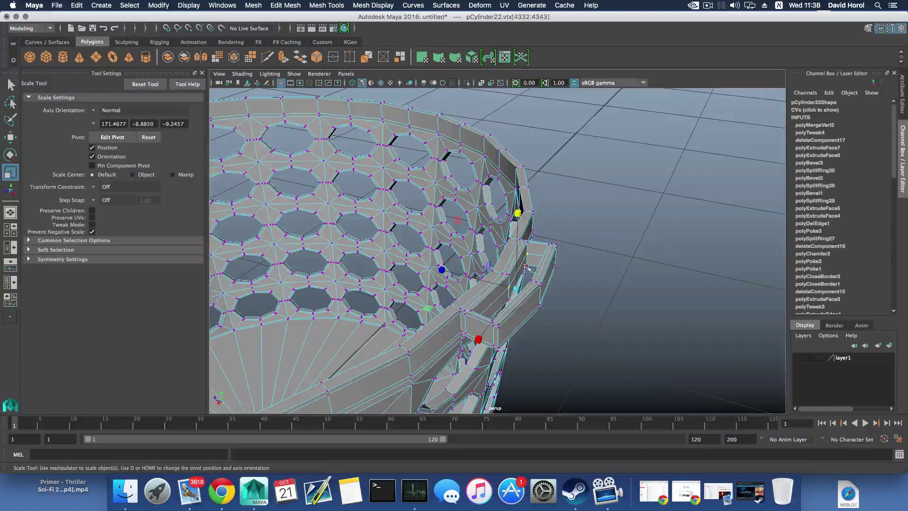
{"action": "left_click", "coordinate": [285, 5]}
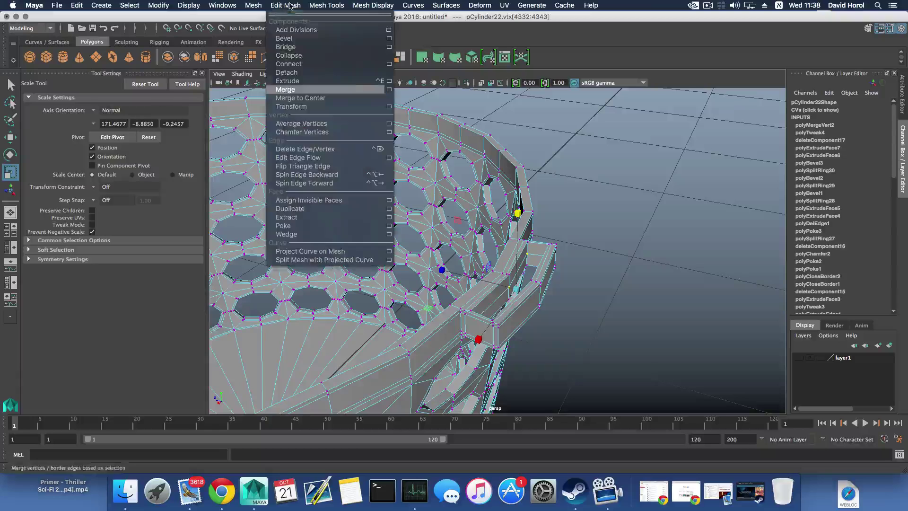
{"action": "left_click", "coordinate": [300, 90]}
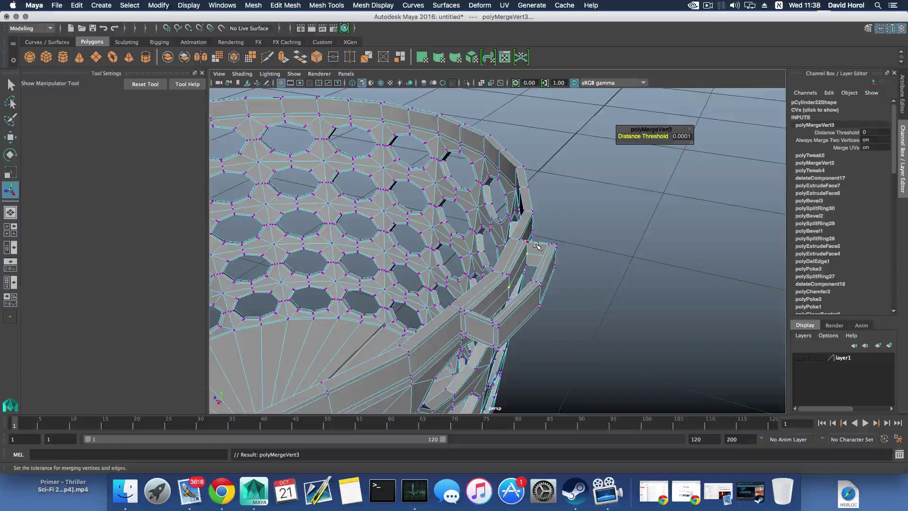
{"action": "key", "text": "F8"}
Preview the basket with mesh smoothing and examine the rim, handle tabs and holes from several angles
{"action": "scroll", "coordinate": [535, 245], "scroll_direction": "down", "scroll_amount": 5}
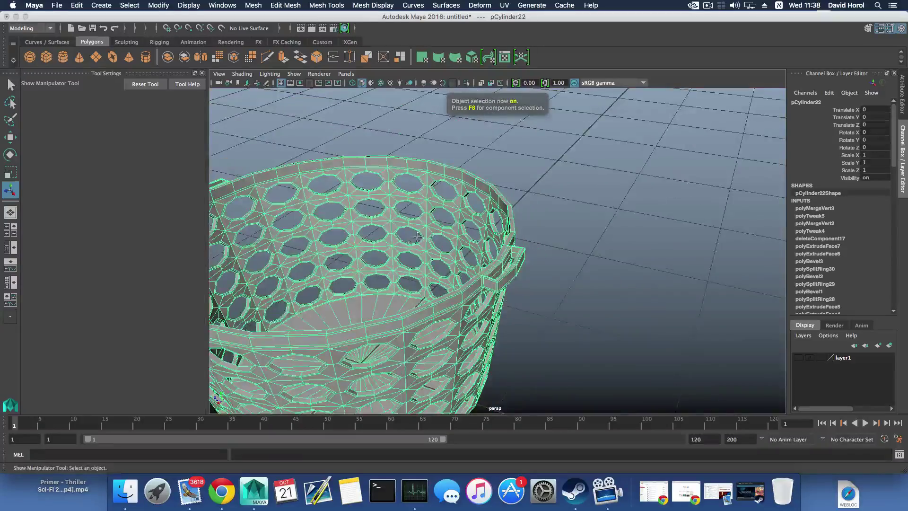
{"action": "left_click_drag", "start_coordinate": [475, 283], "coordinate": [459, 236], "text": "alt"}
{"action": "middle_click_drag", "start_coordinate": [460, 236], "coordinate": [491, 233], "text": "alt"}
{"action": "left_click_drag", "start_coordinate": [442, 254], "coordinate": [475, 258], "text": "alt"}
{"action": "key", "text": "3"}
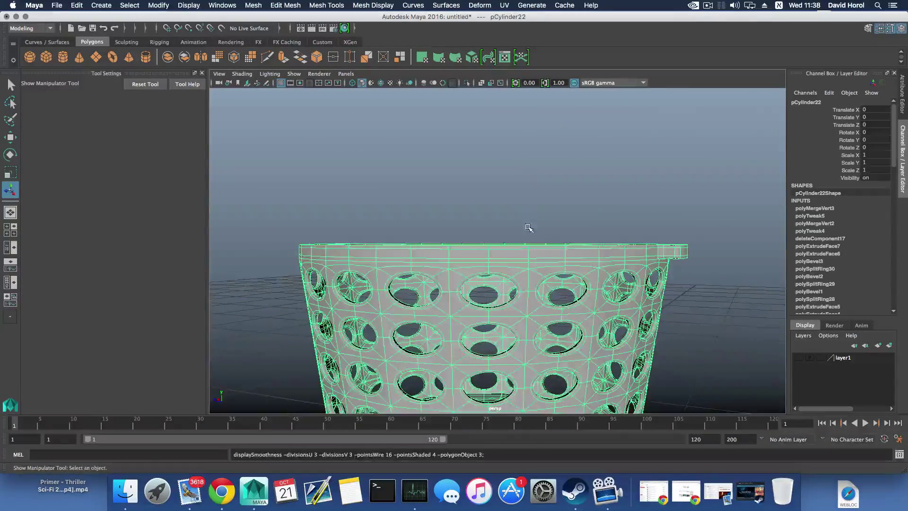
{"action": "left_click_drag", "start_coordinate": [528, 227], "coordinate": [538, 253], "text": "alt"}
{"action": "right_click_drag", "start_coordinate": [537, 253], "coordinate": [492, 217], "text": "alt"}
{"action": "left_click_drag", "start_coordinate": [492, 217], "coordinate": [456, 207], "text": "alt"}
{"action": "key", "text": "F8"}
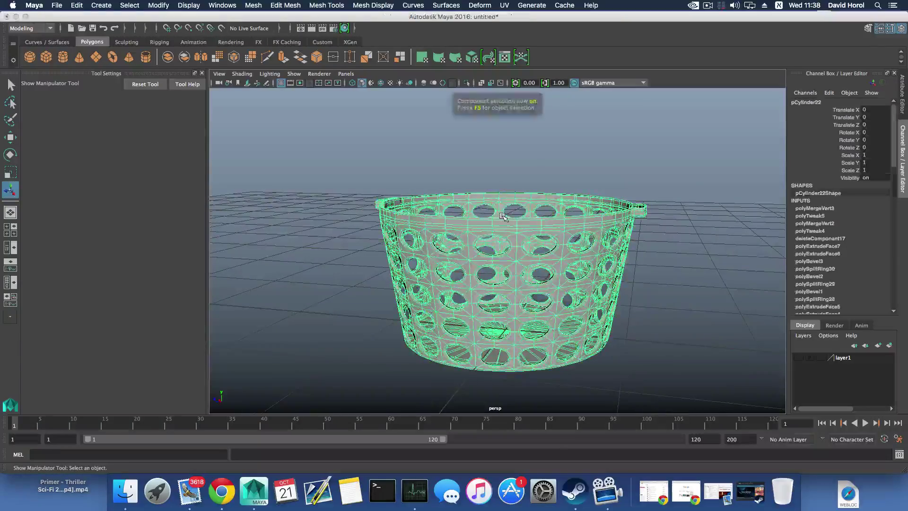
Select the outer end vertices of one handle tab and scale them inward along its length to taper the tab
{"action": "right_click_drag", "start_coordinate": [486, 206], "coordinate": [513, 220], "text": "alt"}
{"action": "left_click_drag", "start_coordinate": [513, 220], "coordinate": [582, 224], "text": "alt"}
{"action": "middle_click_drag", "start_coordinate": [583, 224], "coordinate": [593, 165], "text": "alt"}
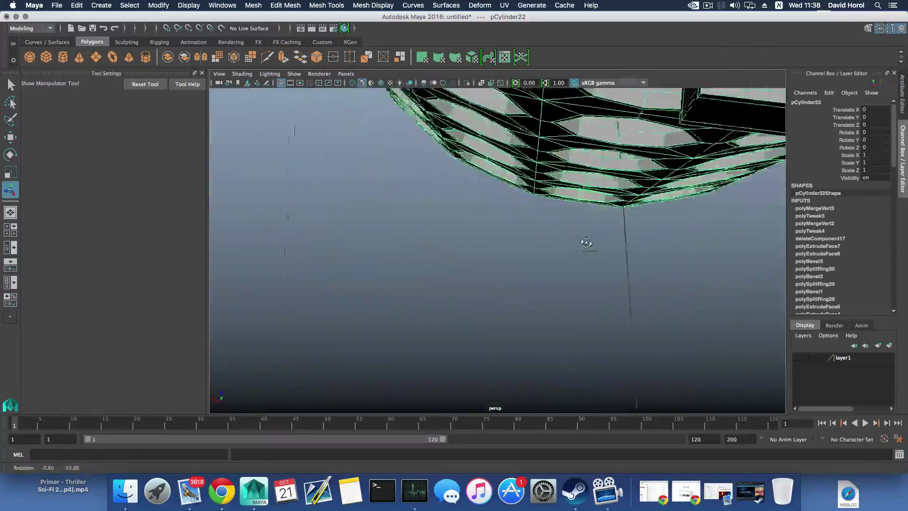
{"action": "left_click_drag", "start_coordinate": [586, 243], "coordinate": [519, 257], "text": "alt"}
{"action": "right_click_drag", "start_coordinate": [586, 241], "coordinate": [586, 269]}
{"action": "left_click_drag", "start_coordinate": [586, 269], "coordinate": [579, 275], "text": "alt"}
{"action": "left_click_drag", "start_coordinate": [687, 341], "coordinate": [466, 254]}
{"action": "left_click_drag", "start_coordinate": [533, 289], "coordinate": [567, 274], "text": "alt"}
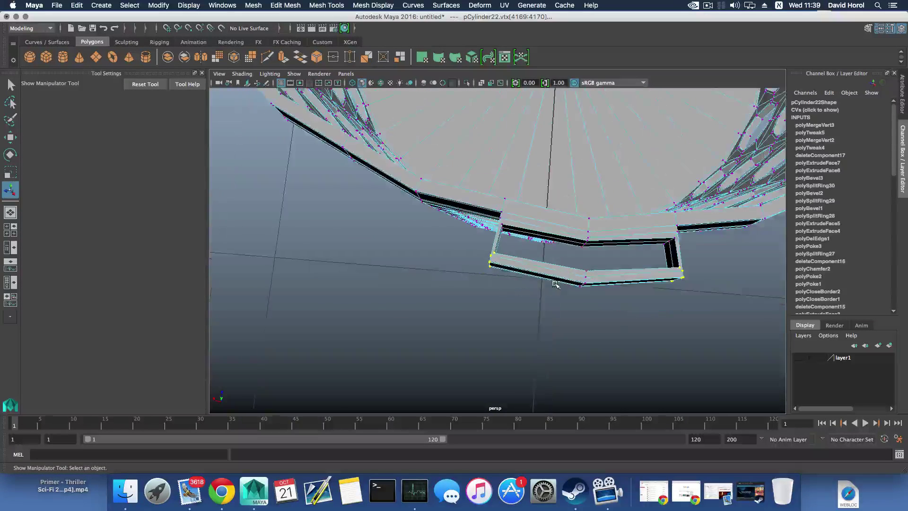
{"action": "key", "text": "r"}
{"action": "left_click", "coordinate": [156, 83]}
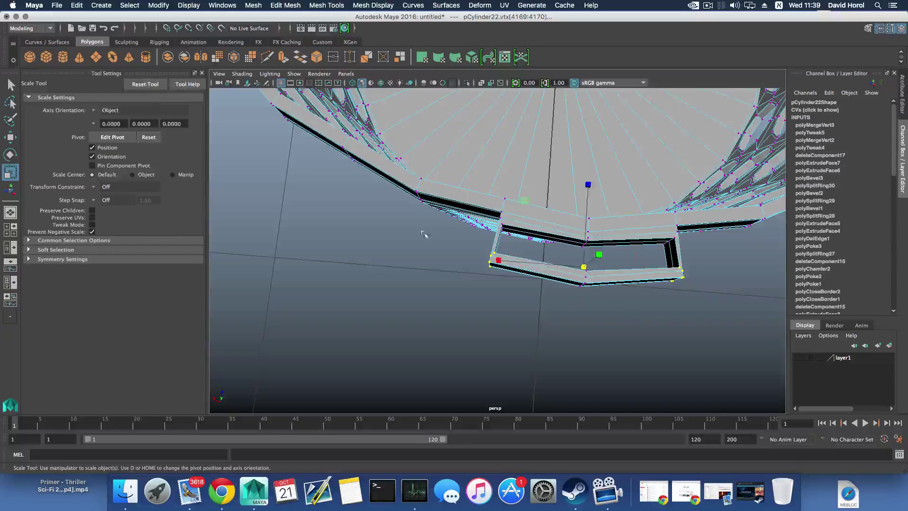
{"action": "left_click_drag", "start_coordinate": [499, 260], "coordinate": [504, 259]}
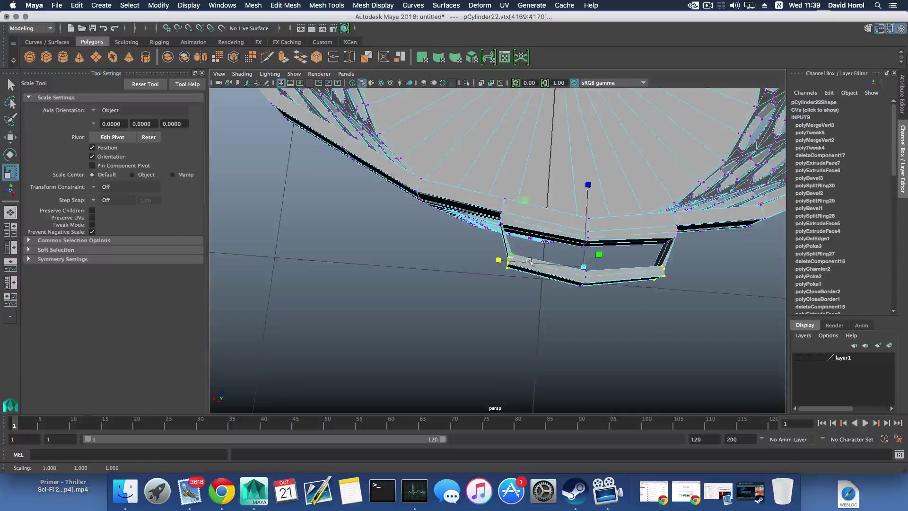
Scale only the handle opening's corner vertices beside the rim inward along the tab's length, and preview the smoothed shape
{"action": "scroll", "coordinate": [519, 240], "scroll_direction": "up", "scroll_amount": 5}
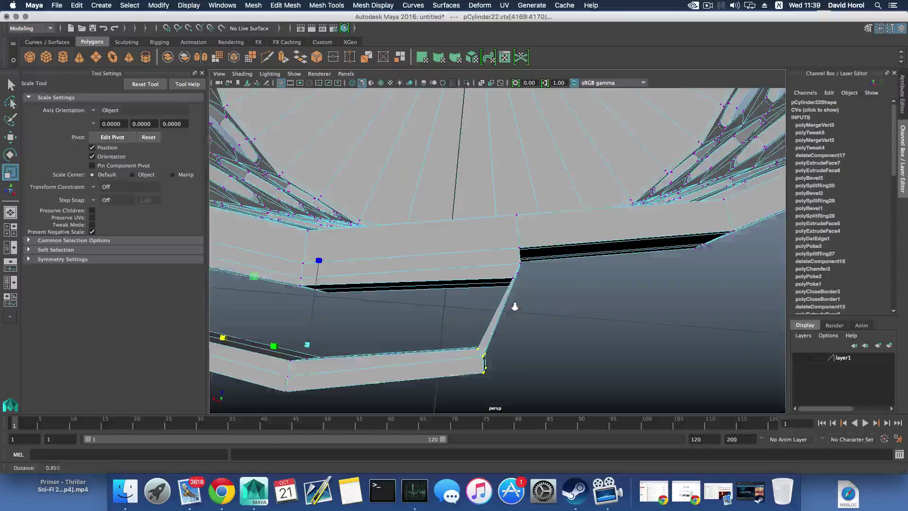
{"action": "left_click", "coordinate": [512, 279]}
{"action": "left_click_drag", "start_coordinate": [512, 280], "coordinate": [370, 213], "text": "alt"}
{"action": "left_click", "coordinate": [589, 200]}
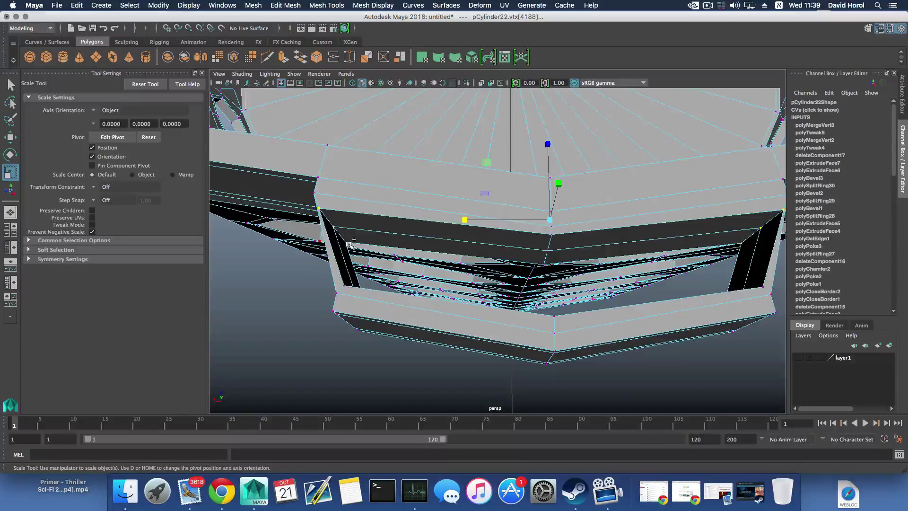
{"action": "scroll", "coordinate": [425, 238], "scroll_direction": "down", "scroll_amount": 3}
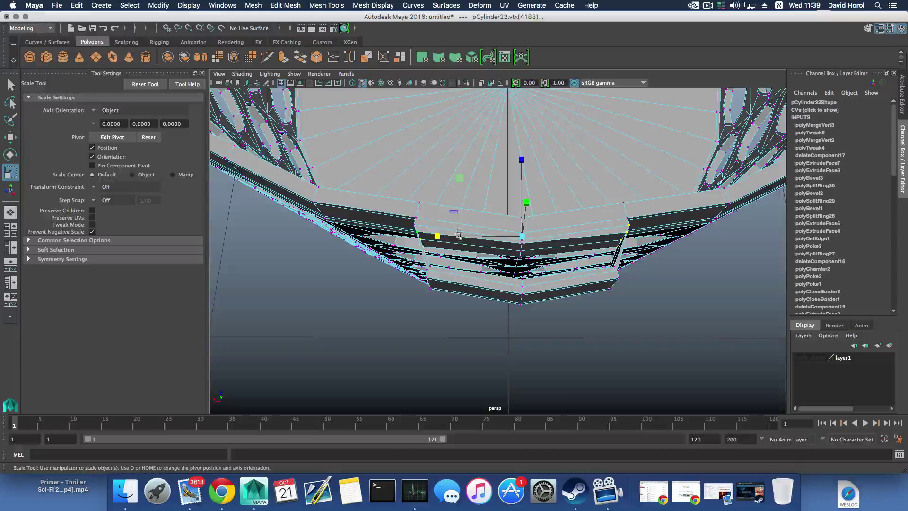
{"action": "left_click_drag", "start_coordinate": [438, 236], "coordinate": [448, 237]}
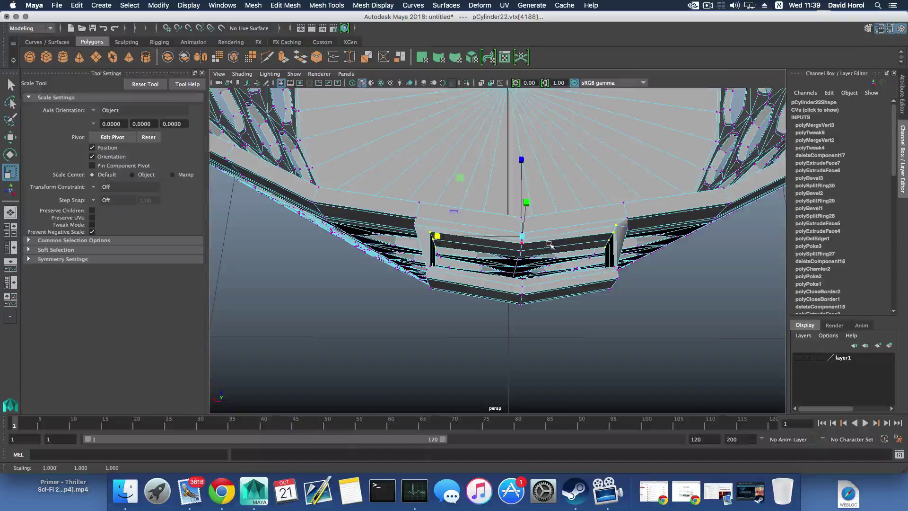
{"action": "key", "text": "super+z"}
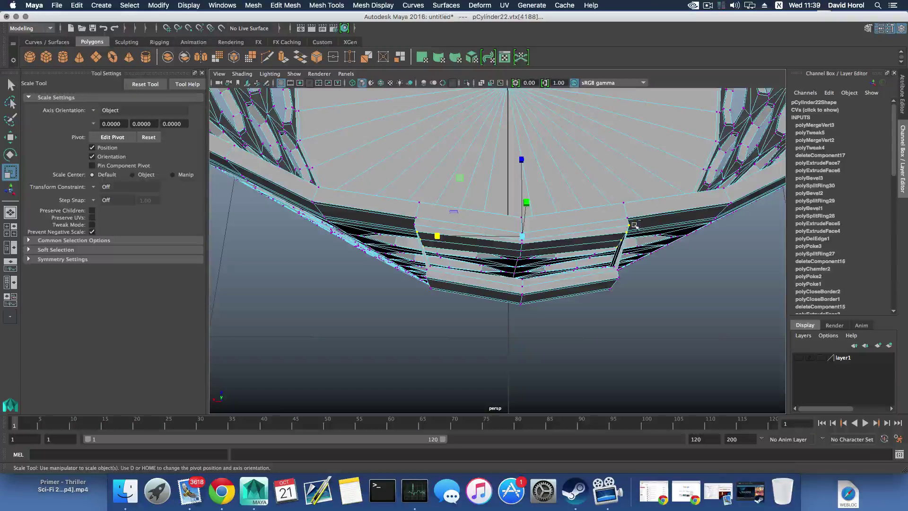
{"action": "left_click_drag", "start_coordinate": [643, 227], "coordinate": [645, 229], "text": "ctrl"}
{"action": "left_click_drag", "start_coordinate": [434, 235], "coordinate": [454, 237]}
{"action": "key", "text": "3"}
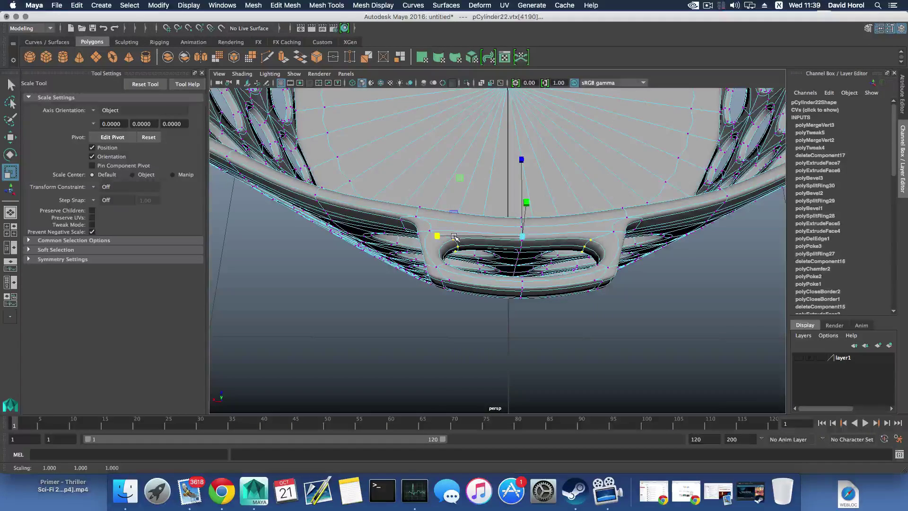
{"action": "key", "text": "1"}
Select the outer end vertices of the opposite handle tab and scale them inward along its length to taper it
{"action": "left_click_drag", "start_coordinate": [454, 236], "coordinate": [455, 241], "text": "alt"}
{"action": "scroll", "coordinate": [455, 241], "scroll_direction": "down", "scroll_amount": 5}
{"action": "left_click_drag", "start_coordinate": [554, 243], "coordinate": [545, 331], "text": "alt"}
{"action": "scroll", "coordinate": [465, 263], "scroll_direction": "down", "scroll_amount": 5}
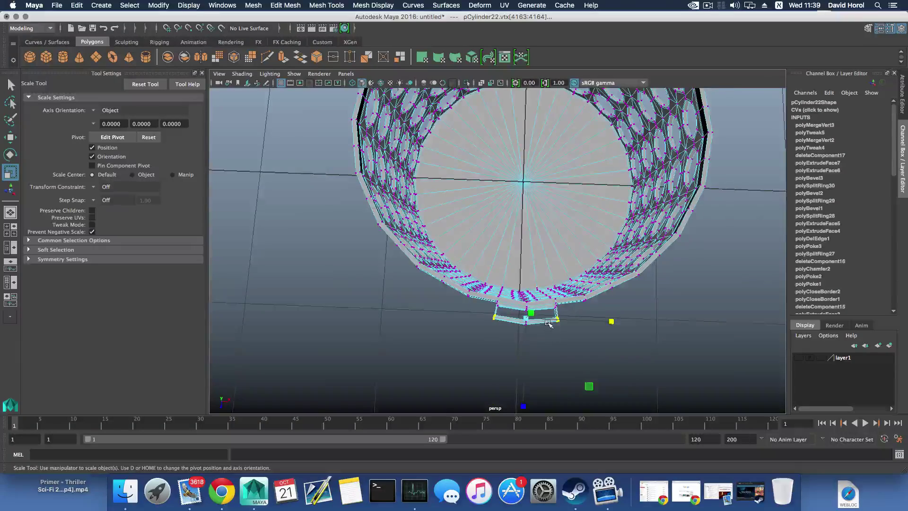
{"action": "scroll", "coordinate": [549, 326], "scroll_direction": "up", "scroll_amount": 5}
{"action": "middle_click_drag", "start_coordinate": [550, 331], "coordinate": [477, 213], "text": "alt"}
{"action": "scroll", "coordinate": [545, 253], "scroll_direction": "up", "scroll_amount": 3}
{"action": "left_click_drag", "start_coordinate": [546, 254], "coordinate": [535, 255]}
Select the rim-side corner vertices at one end of the opposite handle's opening
{"action": "scroll", "coordinate": [511, 247], "scroll_direction": "up", "scroll_amount": 5}
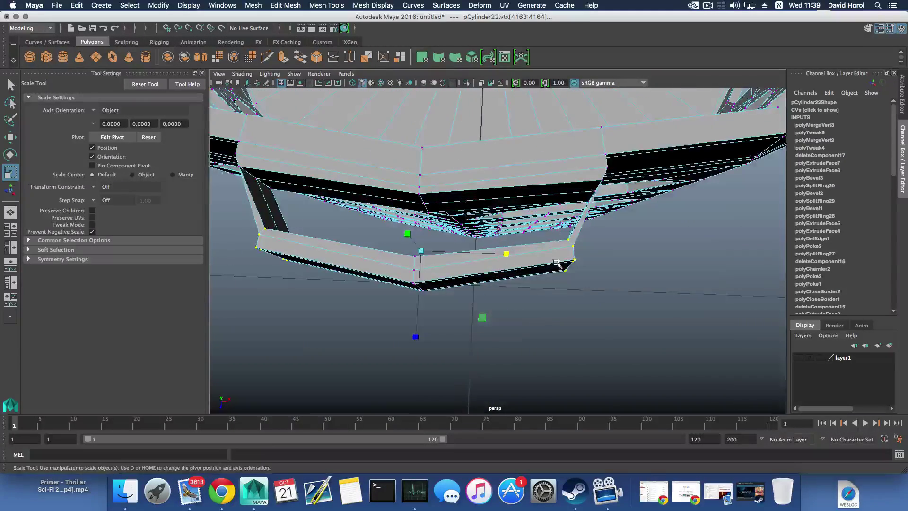
{"action": "middle_click_drag", "start_coordinate": [562, 264], "coordinate": [543, 257], "text": "alt"}
{"action": "left_click_drag", "start_coordinate": [544, 258], "coordinate": [557, 248], "text": "alt"}
{"action": "middle_click_drag", "start_coordinate": [557, 248], "coordinate": [526, 296], "text": "alt"}
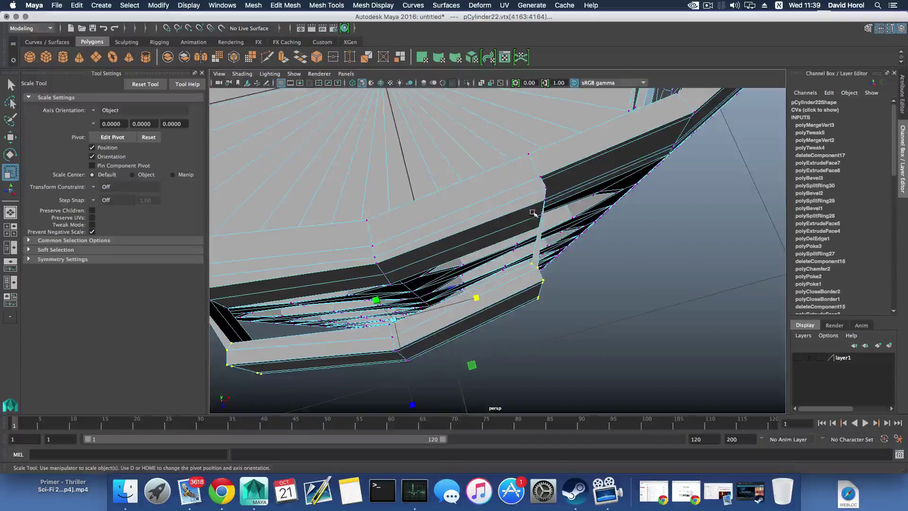
{"action": "left_click_drag", "start_coordinate": [541, 220], "coordinate": [559, 215], "text": "alt"}
{"action": "right_click_drag", "start_coordinate": [548, 193], "coordinate": [525, 192]}
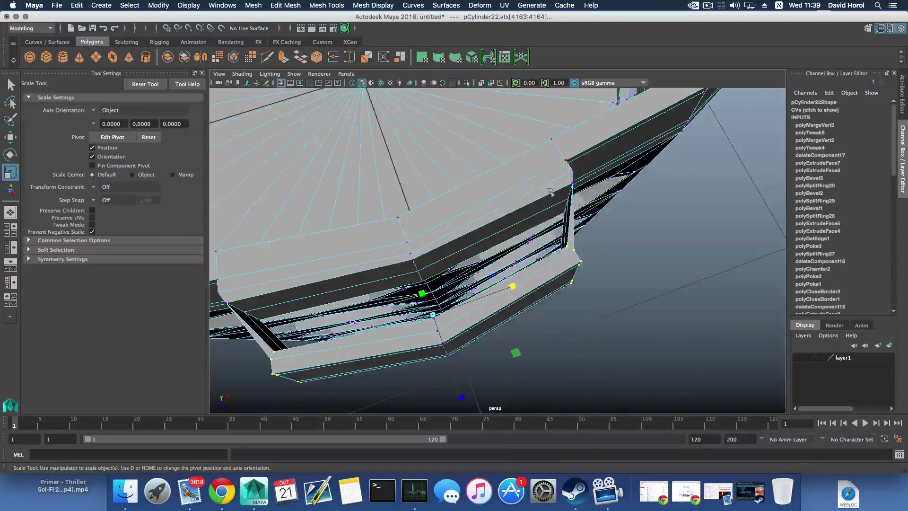
{"action": "left_click_drag", "start_coordinate": [575, 198], "coordinate": [589, 204], "text": "alt"}
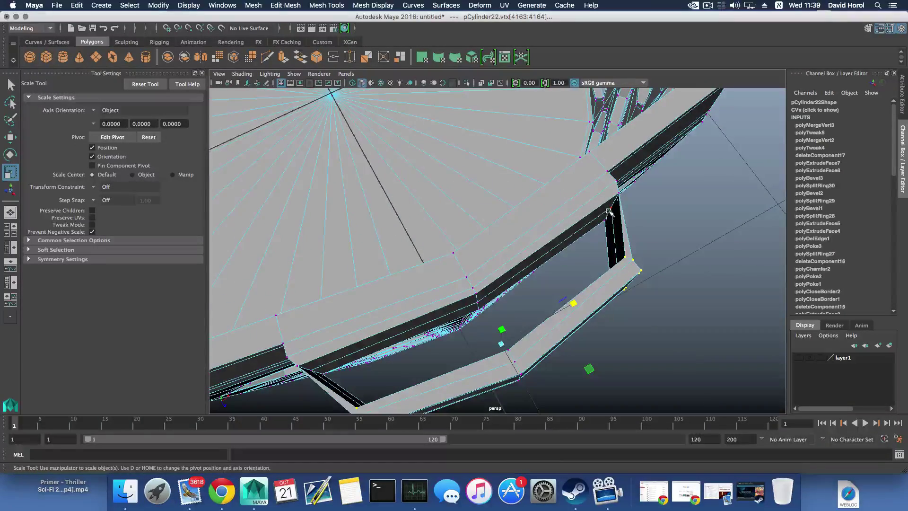
{"action": "left_click", "coordinate": [610, 209]}
{"action": "left_click", "coordinate": [606, 221]}
{"action": "scroll", "coordinate": [610, 227], "scroll_direction": "up", "scroll_amount": 10}
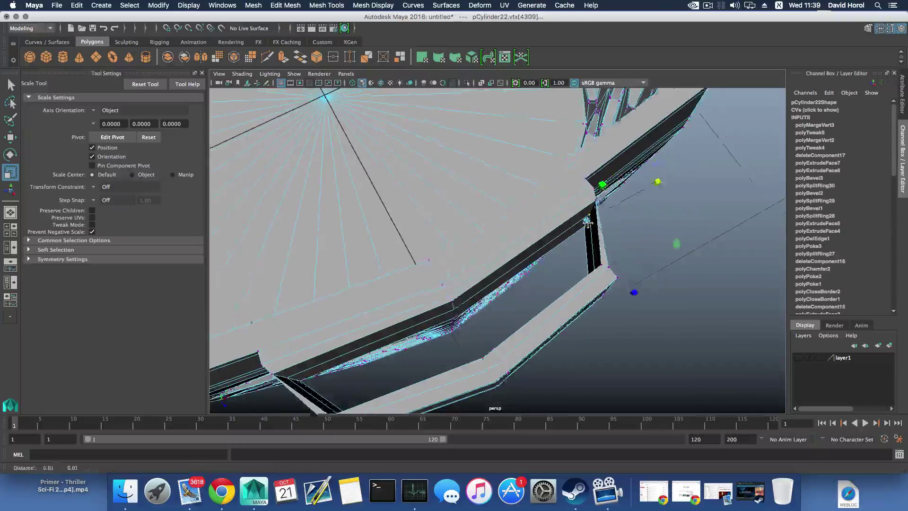
{"action": "middle_click_drag", "start_coordinate": [617, 236], "coordinate": [614, 248], "text": "alt"}
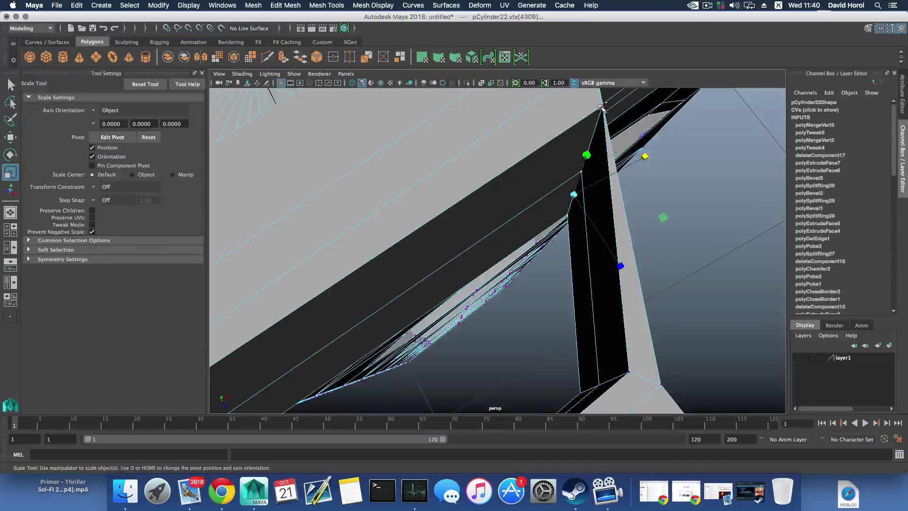
{"action": "left_click", "coordinate": [596, 128]}
Try to move the selected corner vertices along the X axis toward the middle of the opening, and undo the move
{"action": "key", "text": "w"}
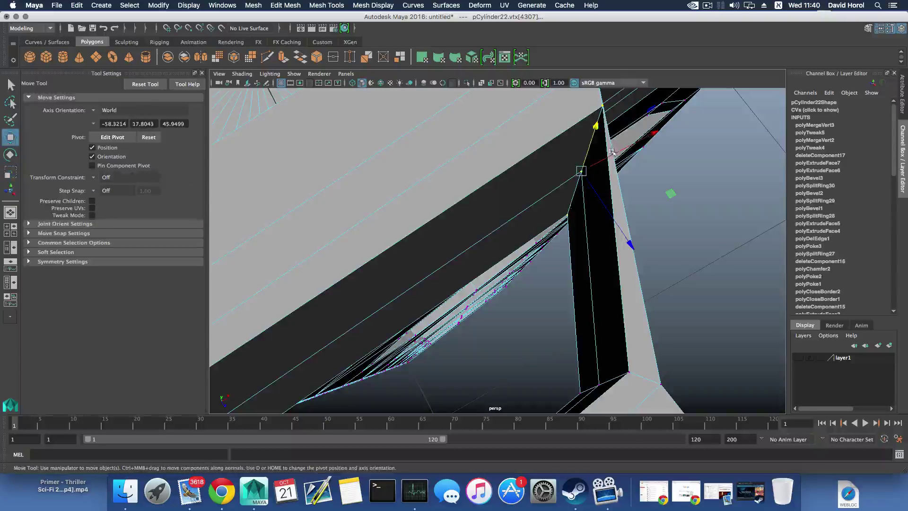
{"action": "left_click_drag", "start_coordinate": [632, 145], "coordinate": [619, 164]}
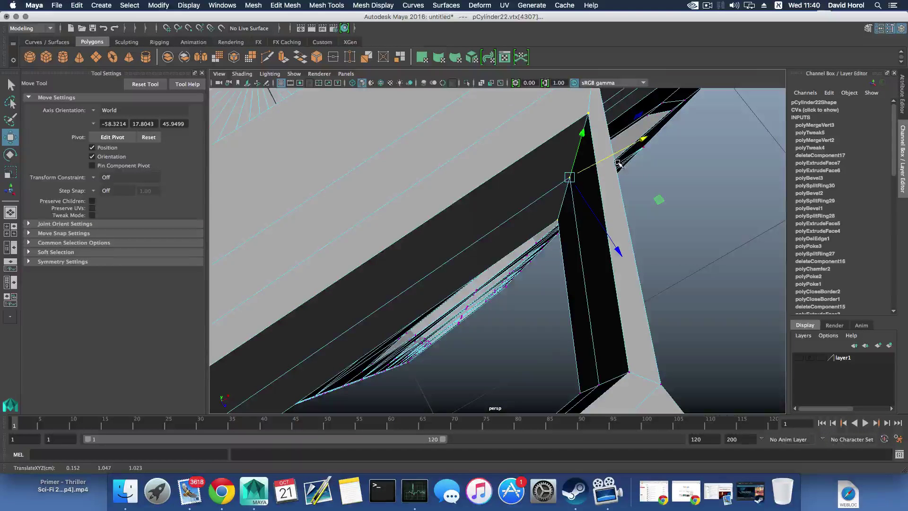
{"action": "scroll", "coordinate": [616, 164], "scroll_direction": "down", "scroll_amount": 5}
{"action": "key", "text": "super+z"}
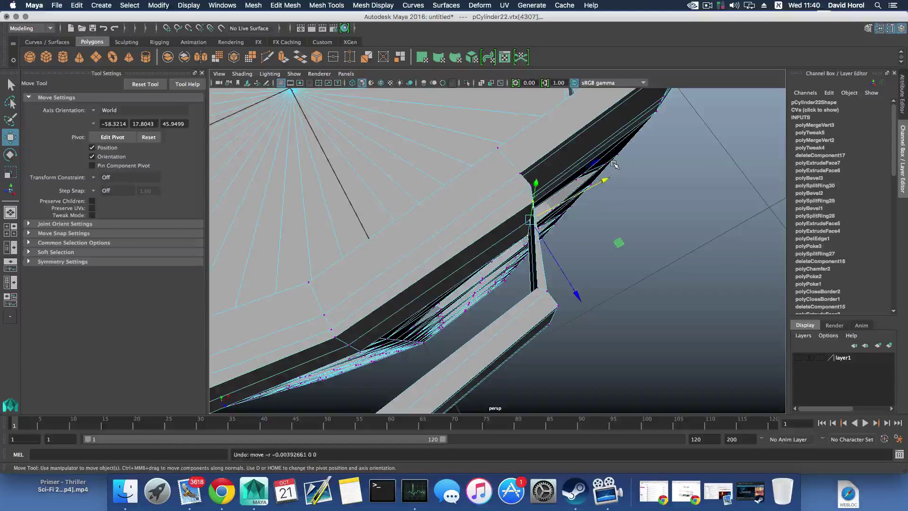
Add the rim-side corner vertices at the opening's other end, scale both ends inward lengthwise, and preview the smoothed handle
{"action": "left_click_drag", "start_coordinate": [525, 182], "coordinate": [559, 152], "text": "alt"}
{"action": "left_click_drag", "start_coordinate": [459, 176], "coordinate": [405, 192], "text": "alt"}
{"action": "left_click_drag", "start_coordinate": [343, 106], "coordinate": [366, 133], "text": "alt"}
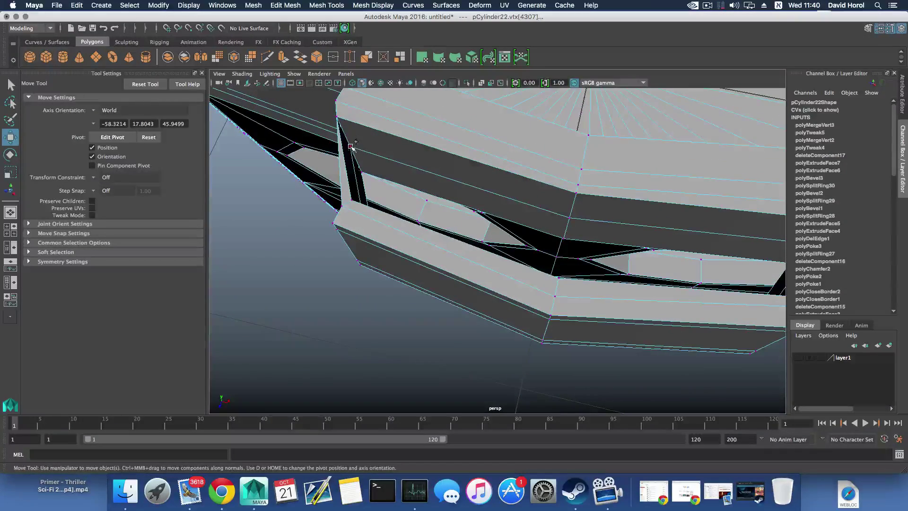
{"action": "left_click", "coordinate": [351, 146]}
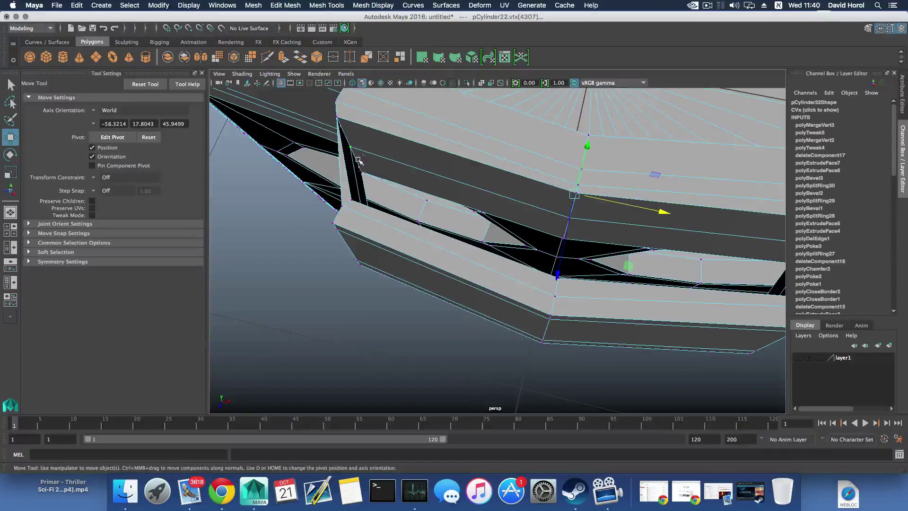
{"action": "left_click", "coordinate": [343, 122], "text": "shift"}
{"action": "key", "text": "r"}
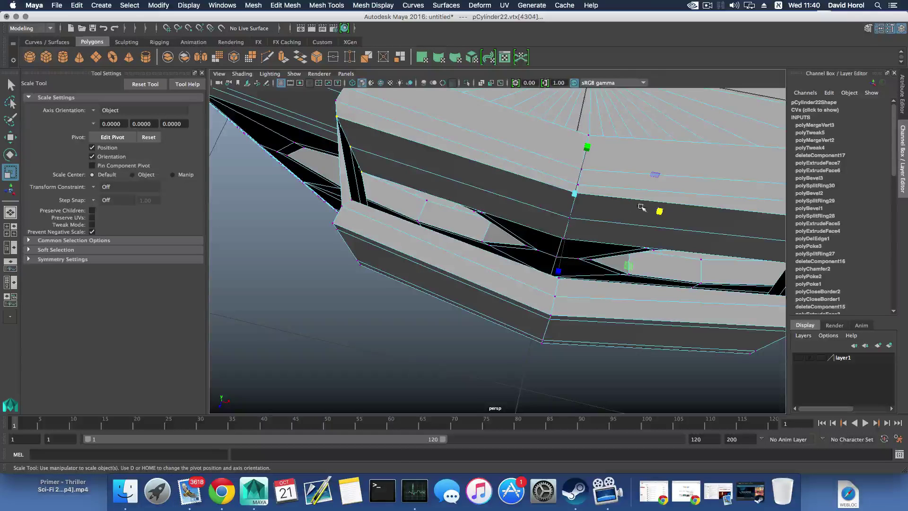
{"action": "left_click_drag", "start_coordinate": [659, 212], "coordinate": [452, 196]}
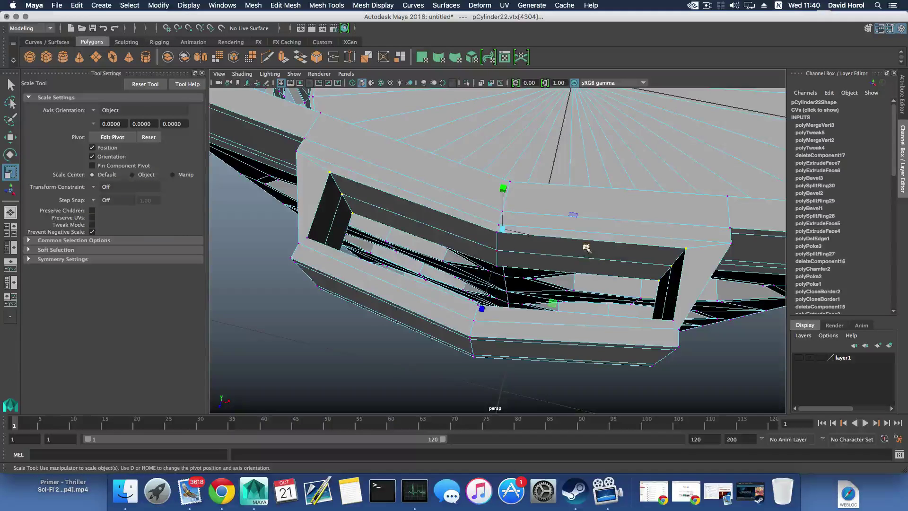
{"action": "key", "text": "3"}
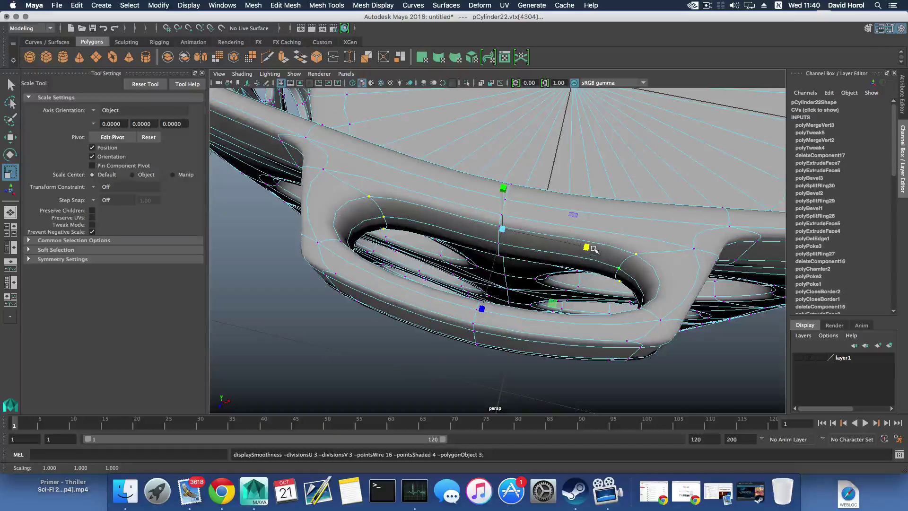
{"action": "mouse_move", "coordinate": [593, 249]}
{"action": "left_mouse_down"}
{"action": "mouse_move", "coordinate": [563, 241]}
{"action": "mouse_move", "coordinate": [597, 258]}
{"action": "left_mouse_up"}
Scale the selected rim-side vertices of the handle opening outward along the handle's length by about 1.33
{"action": "scroll", "coordinate": [564, 240], "scroll_direction": "down", "scroll_amount": 5}
{"action": "middle_click_drag", "start_coordinate": [558, 244], "coordinate": [613, 285], "text": "alt"}
{"action": "scroll", "coordinate": [613, 285], "scroll_direction": "down", "scroll_amount": 5}
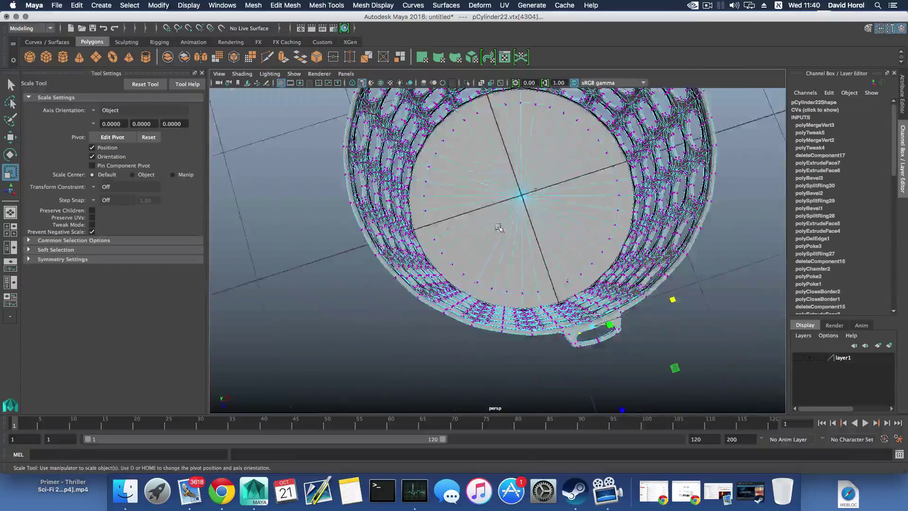
{"action": "scroll", "coordinate": [492, 219], "scroll_direction": "down", "scroll_amount": 4}
{"action": "left_click_drag", "start_coordinate": [458, 212], "coordinate": [506, 222], "text": "alt"}
{"action": "middle_click_drag", "start_coordinate": [506, 222], "coordinate": [470, 221], "text": "alt"}
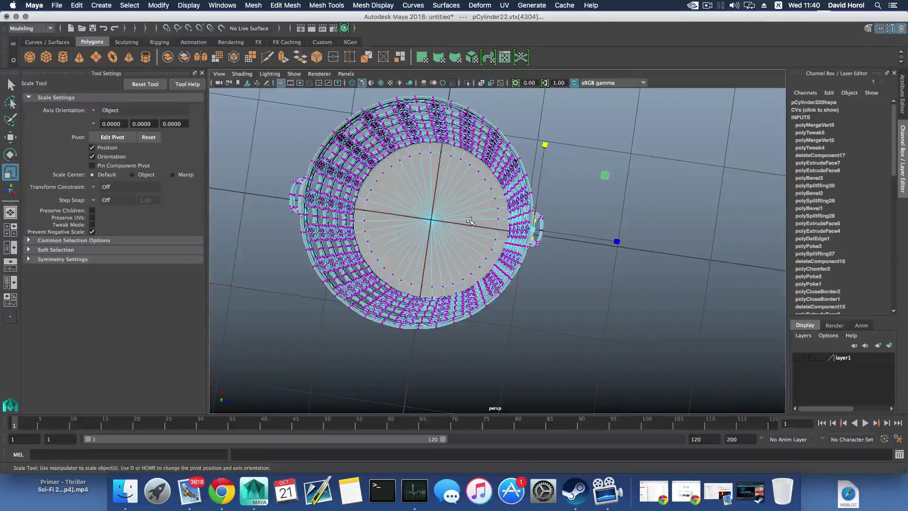
{"action": "left_click_drag", "start_coordinate": [544, 145], "coordinate": [544, 145]}
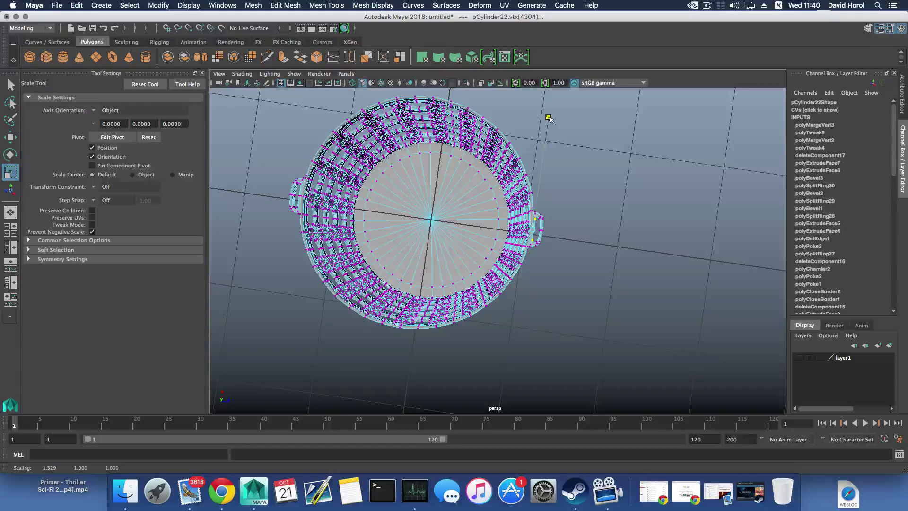
{"action": "left_click_drag", "start_coordinate": [549, 117], "coordinate": [549, 119]}
Return to object selection, deselect the basket and view the finished model from the side
{"action": "key", "text": "F8"}
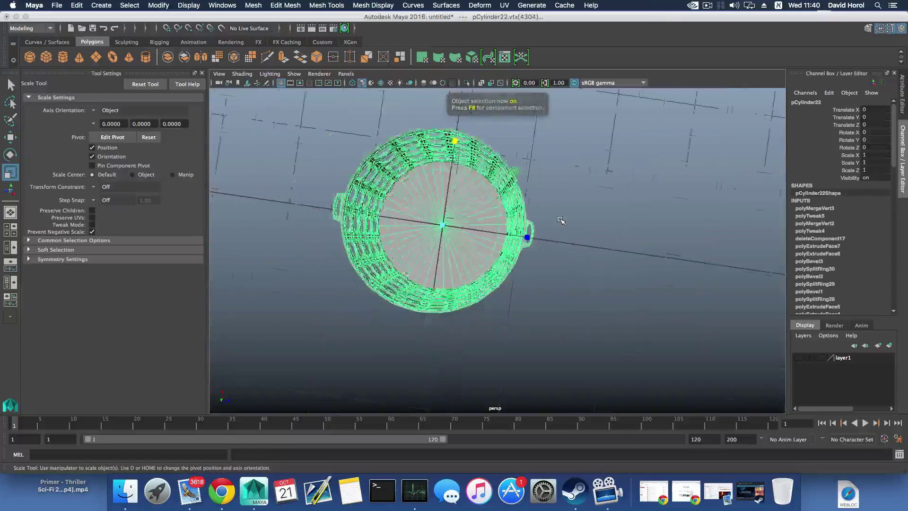
{"action": "left_click_drag", "start_coordinate": [561, 220], "coordinate": [586, 267], "text": "alt"}
{"action": "left_click", "coordinate": [654, 274]}
{"action": "left_click_drag", "start_coordinate": [523, 247], "coordinate": [597, 253], "text": "alt"}
{"action": "middle_click_drag", "start_coordinate": [480, 266], "coordinate": [540, 265], "text": "alt"}
{"action": "left_click_drag", "start_coordinate": [540, 265], "coordinate": [348, 233], "text": "alt"}
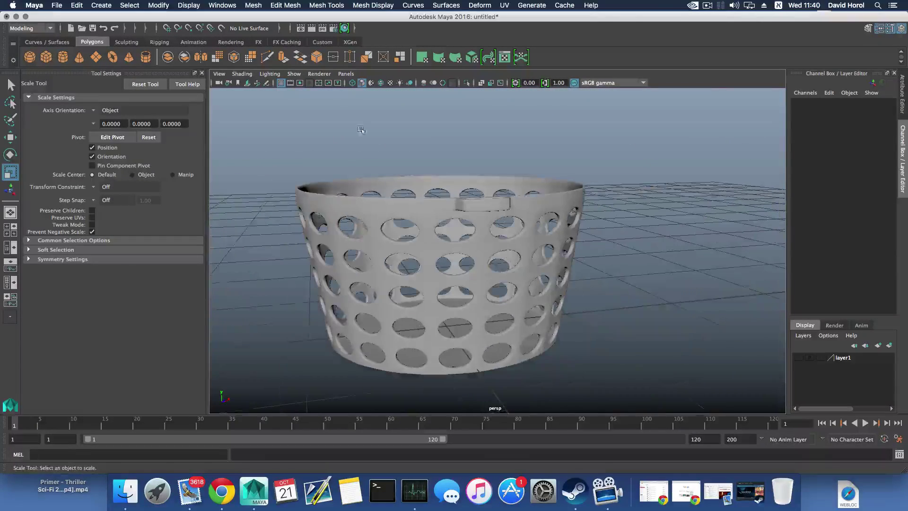
Save the scene as basket in Maya Binary format in the island project's scenes folder
{"action": "left_click", "coordinate": [57, 6]}
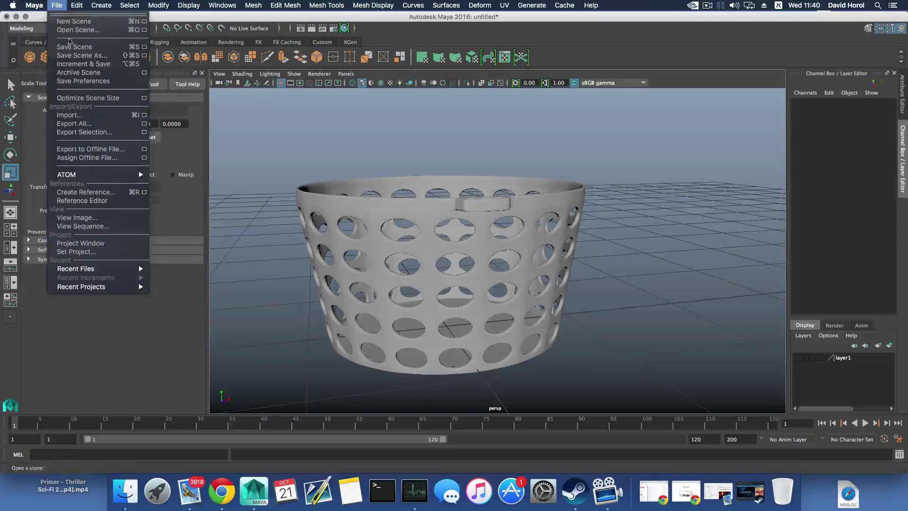
{"action": "left_click", "coordinate": [82, 56]}
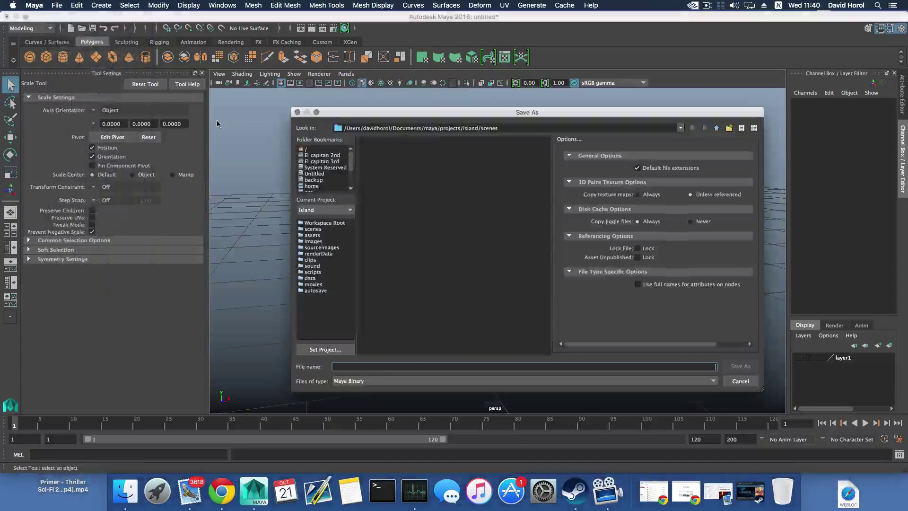
{"action": "type", "text": "basket"}
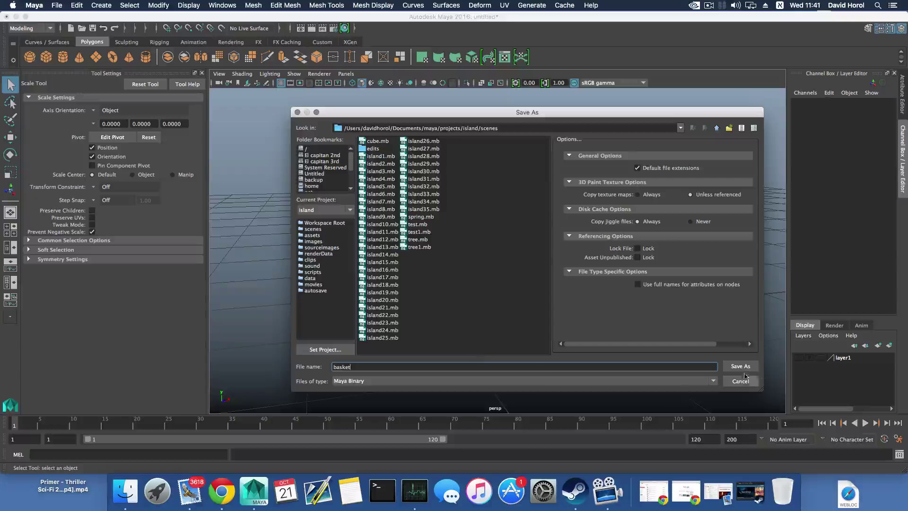
{"action": "left_click", "coordinate": [743, 370]}
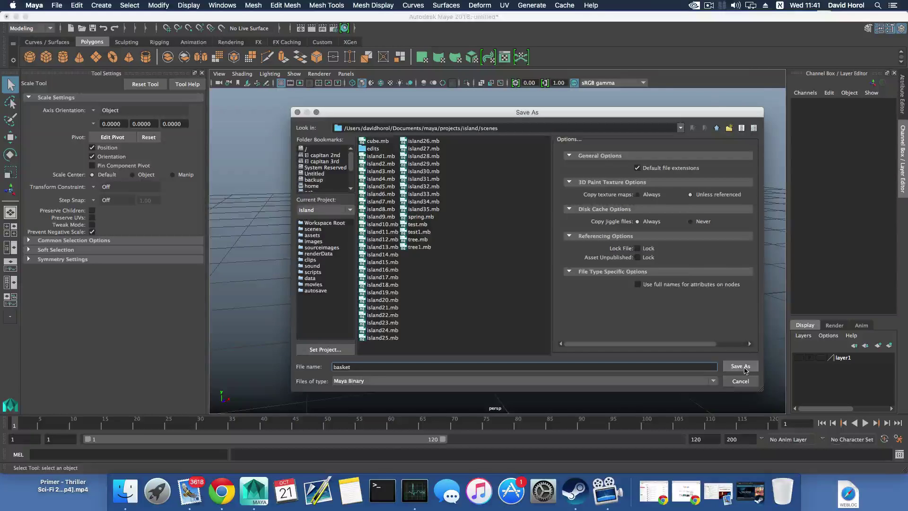
Select and copy the basket, and open the scene island35.mb
{"action": "left_click", "coordinate": [74, 5]}
{"action": "left_click", "coordinate": [73, 5]}
{"action": "left_click", "coordinate": [57, 5]}
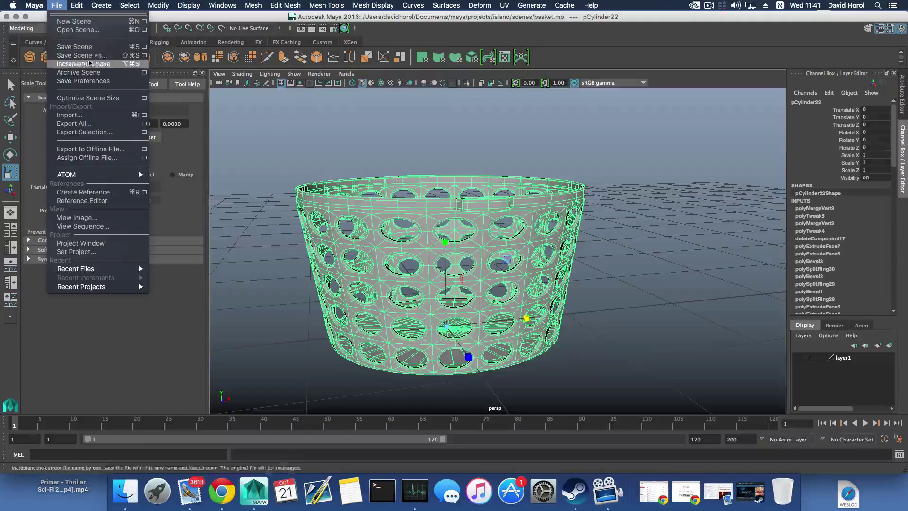
{"action": "left_click", "coordinate": [67, 27]}
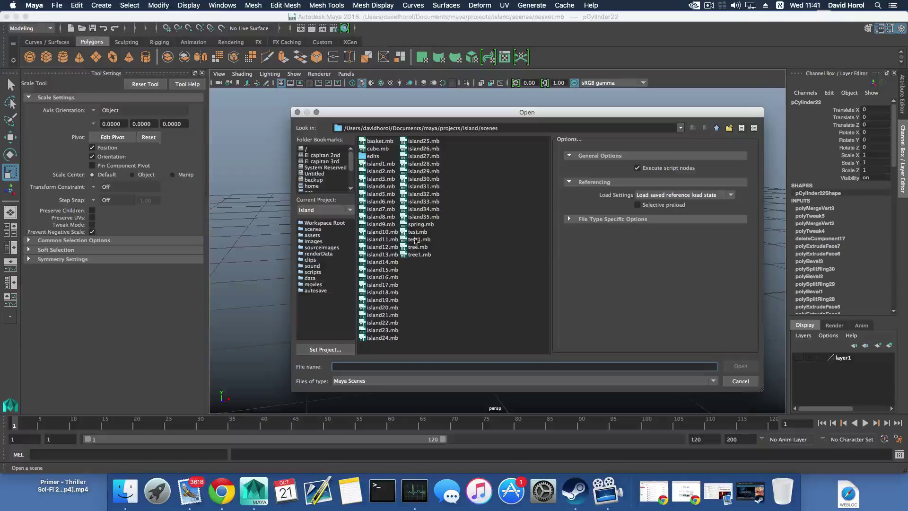
{"action": "left_click", "coordinate": [422, 216]}
{"action": "left_click", "coordinate": [731, 366]}
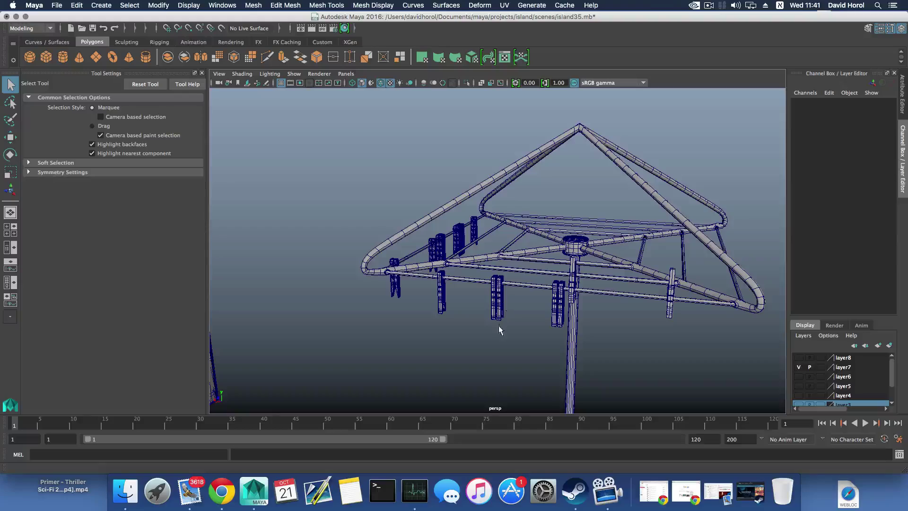
Examine the clothesline, its pegs, the curved staircase and the house in the island scene
{"action": "left_click_drag", "start_coordinate": [499, 329], "coordinate": [571, 298], "text": "alt"}
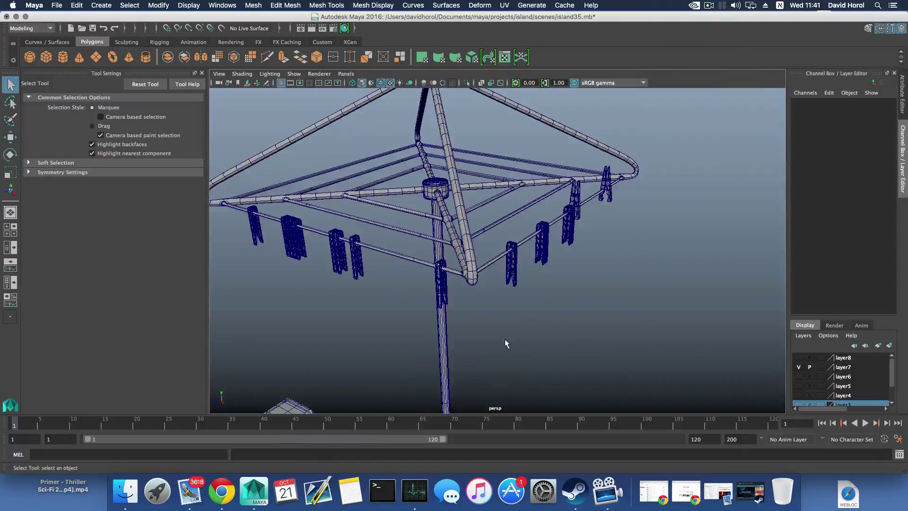
{"action": "left_click_drag", "start_coordinate": [504, 339], "coordinate": [487, 335], "text": "alt"}
{"action": "left_click_drag", "start_coordinate": [555, 335], "coordinate": [567, 330], "text": "alt"}
{"action": "scroll", "coordinate": [567, 330], "scroll_direction": "down", "scroll_amount": 3}
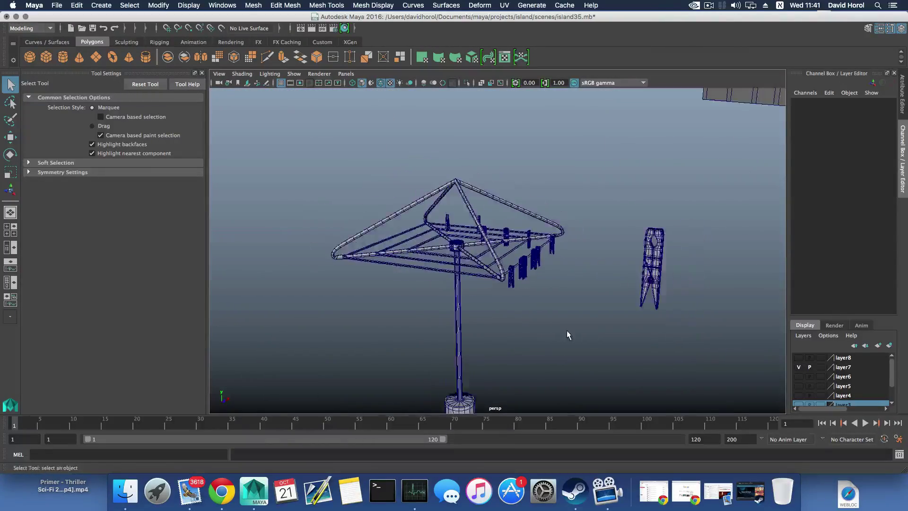
{"action": "middle_click_drag", "start_coordinate": [567, 330], "coordinate": [408, 294], "text": "alt"}
{"action": "scroll", "coordinate": [407, 294], "scroll_direction": "down", "scroll_amount": 10}
{"action": "middle_click_drag", "start_coordinate": [482, 308], "coordinate": [460, 382], "text": "alt"}
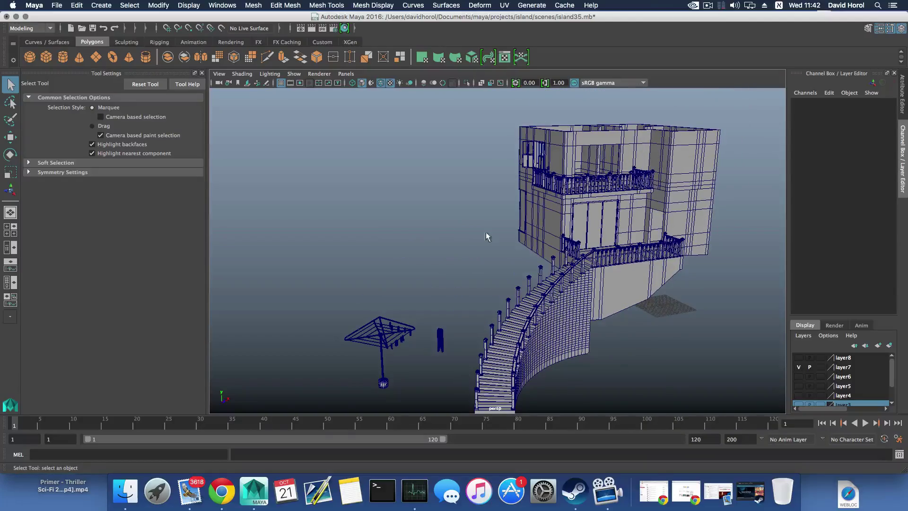
{"action": "left_click_drag", "start_coordinate": [582, 174], "coordinate": [493, 207], "text": "alt"}
{"action": "scroll", "coordinate": [449, 274], "scroll_direction": "up", "scroll_amount": 10}
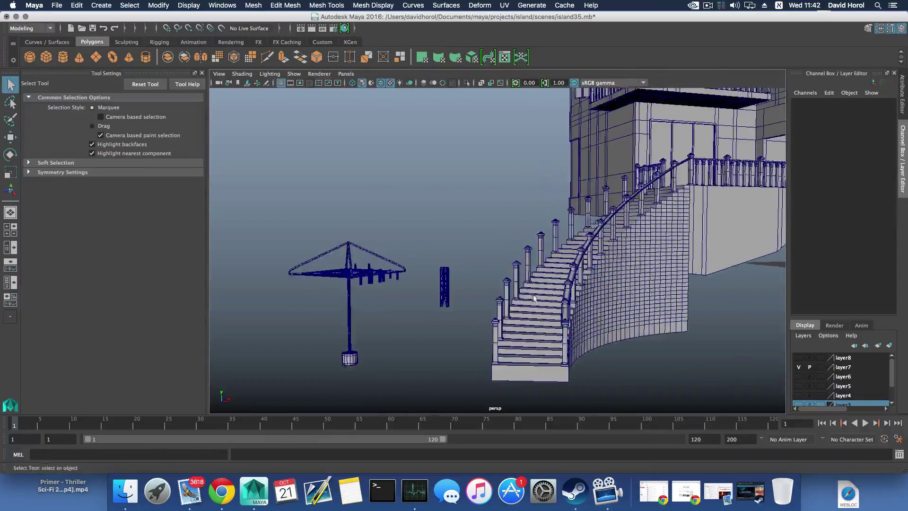
{"action": "middle_click_drag", "start_coordinate": [425, 268], "coordinate": [505, 257], "text": "alt"}
{"action": "scroll", "coordinate": [506, 256], "scroll_direction": "up", "scroll_amount": 5}
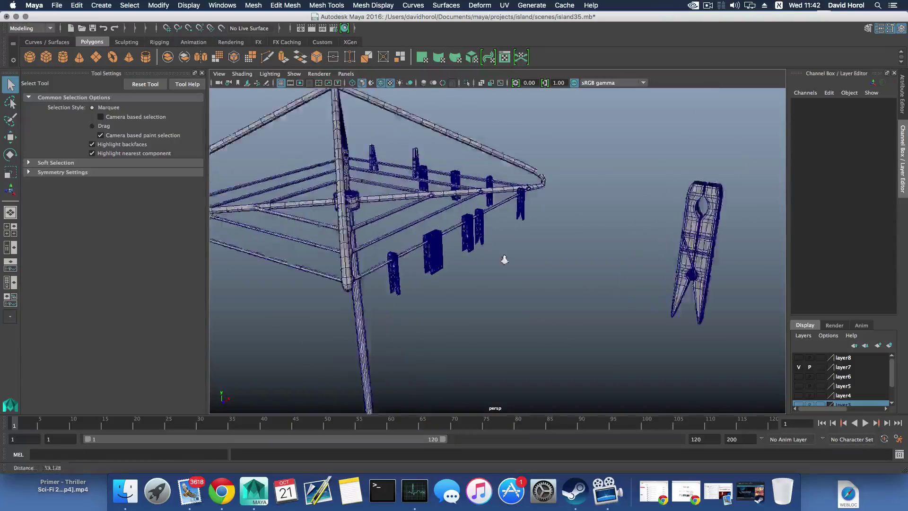
{"action": "scroll", "coordinate": [507, 254], "scroll_direction": "down", "scroll_amount": 12}
{"action": "middle_click_drag", "start_coordinate": [589, 240], "coordinate": [408, 268], "text": "alt"}
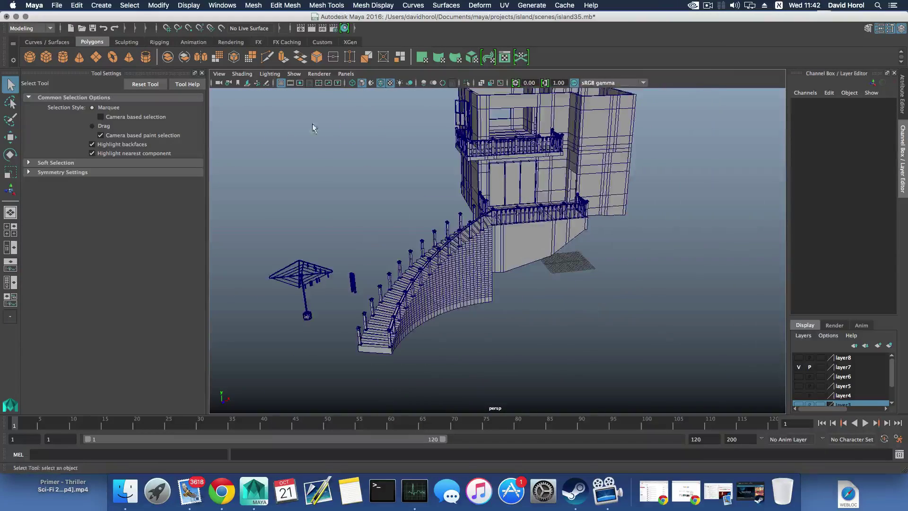
Paste the copied basket into the island scene and find it on the grid below the house
{"action": "left_click", "coordinate": [77, 5]}
{"action": "left_click", "coordinate": [113, 84]}
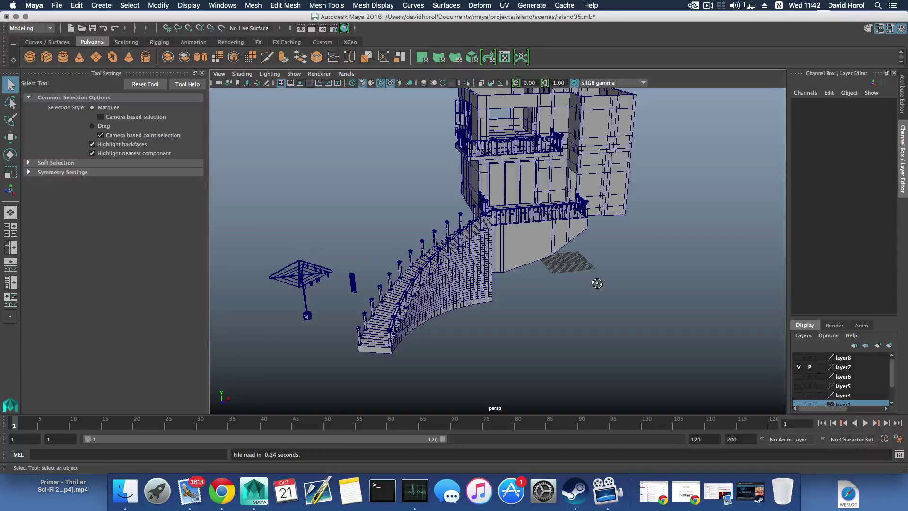
{"action": "left_click_drag", "start_coordinate": [597, 283], "coordinate": [514, 282], "text": "alt"}
{"action": "scroll", "coordinate": [513, 282], "scroll_direction": "up", "scroll_amount": 5}
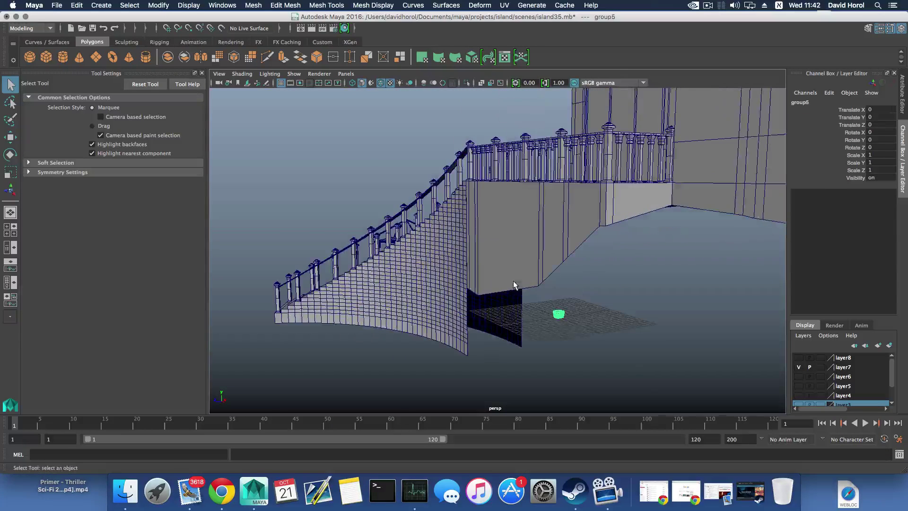
Try scaling the pasted group uniformly to about 3.48, undo the scaling and deselect the group
{"action": "key", "text": "r"}
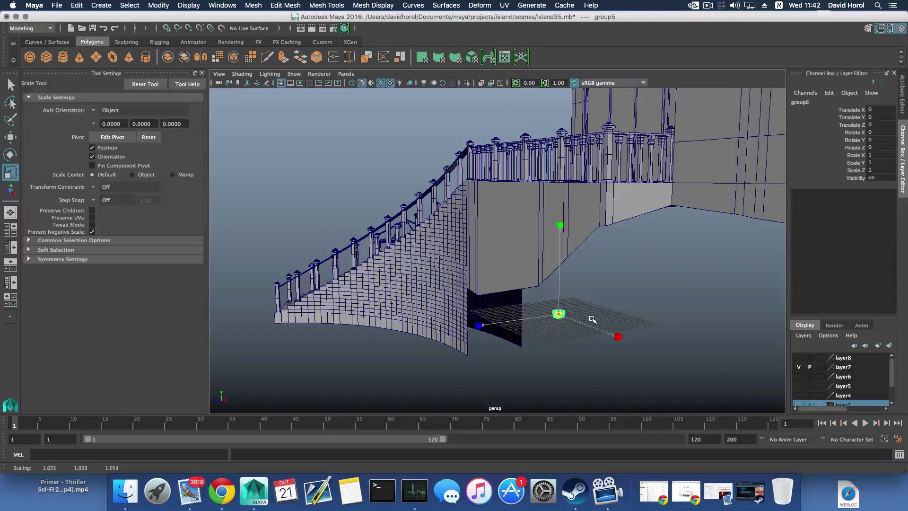
{"action": "left_click_drag", "start_coordinate": [559, 314], "coordinate": [584, 319]}
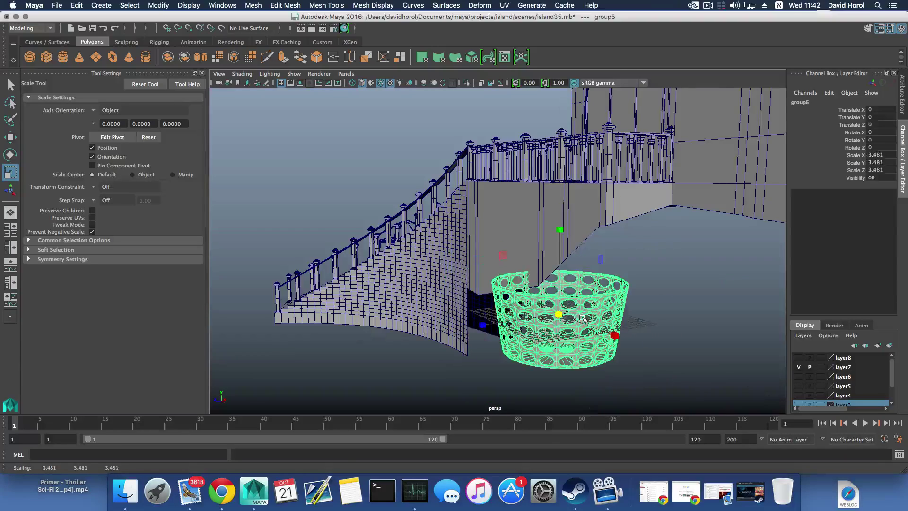
{"action": "key", "text": "ctrl+z"}
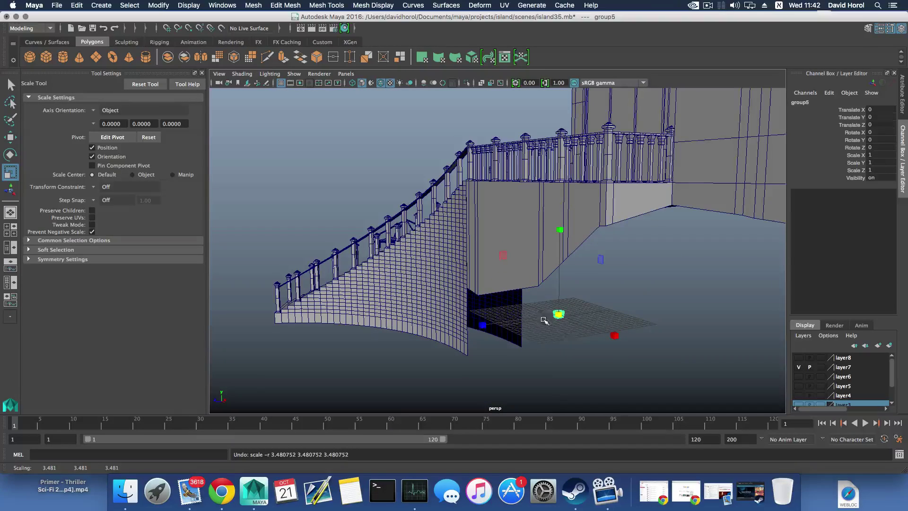
{"action": "left_click_drag", "start_coordinate": [539, 320], "coordinate": [572, 285], "text": "alt"}
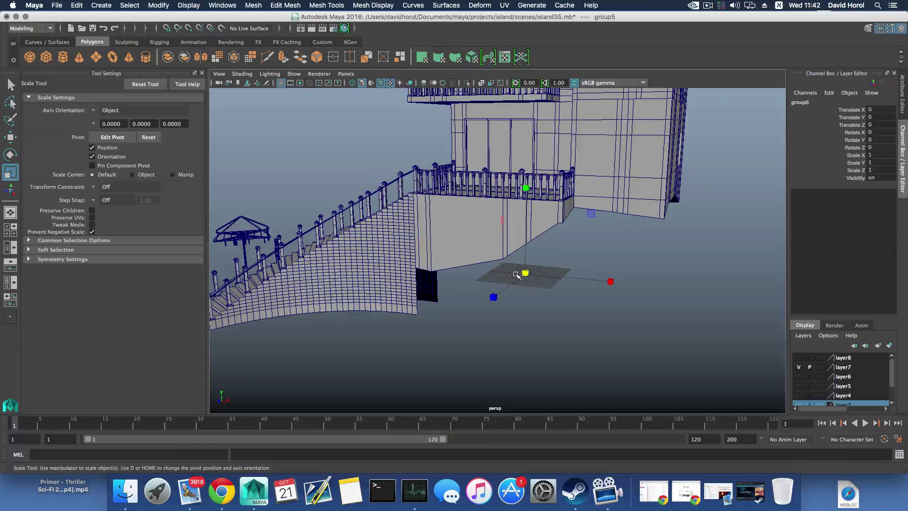
{"action": "left_click_drag", "start_coordinate": [516, 274], "coordinate": [542, 284], "text": "alt"}
{"action": "left_click", "coordinate": [652, 272]}
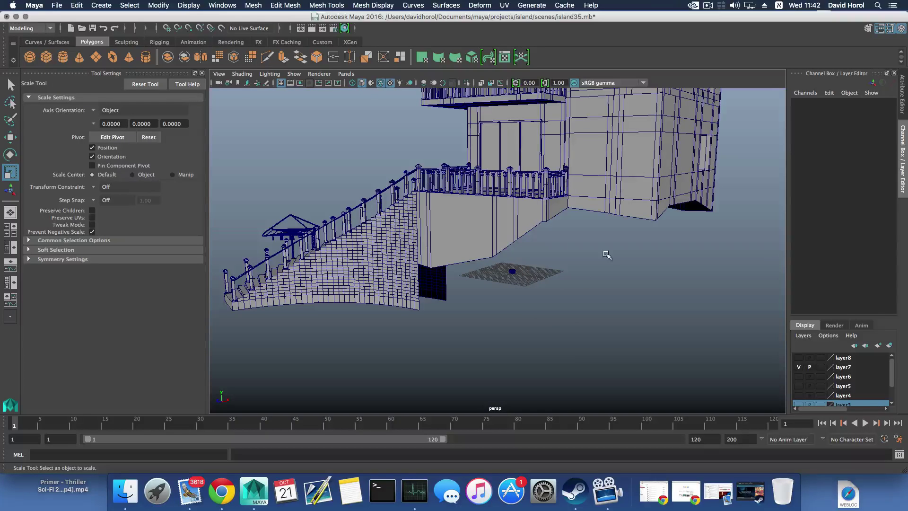
Scale the pasted basket uniformly to 5.272 and move it along X to about -121.9, beside the clothesline
{"action": "left_click_drag", "start_coordinate": [504, 283], "coordinate": [603, 288]}
{"action": "key", "text": "super+z"}
{"action": "left_click_drag", "start_coordinate": [514, 274], "coordinate": [491, 272]}
{"action": "key", "text": "w"}
{"action": "left_click_drag", "start_coordinate": [609, 290], "coordinate": [301, 248]}
{"action": "middle_click_drag", "start_coordinate": [255, 203], "coordinate": [448, 228], "text": "alt"}
Delete the construction history of the pasted basket
{"action": "left_click", "coordinate": [77, 5]}
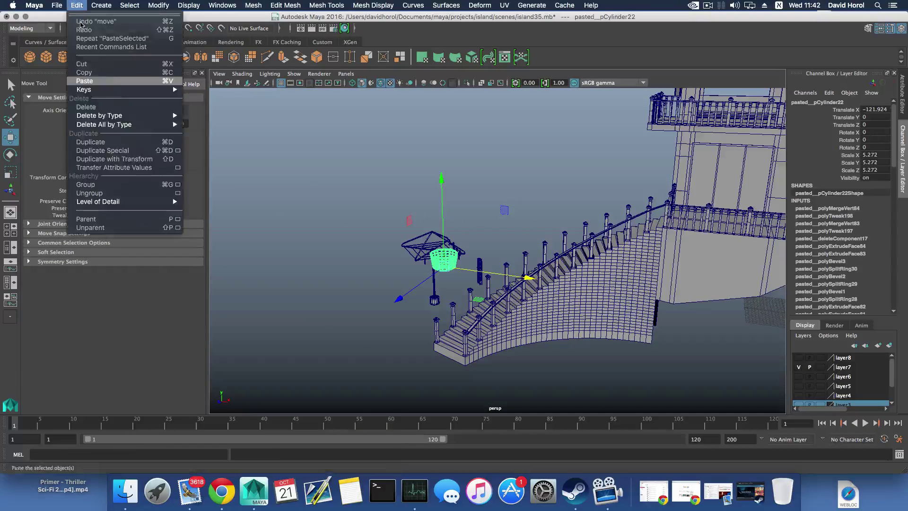
{"action": "mouse_move", "coordinate": [131, 118]}
{"action": "left_click", "coordinate": [203, 120]}
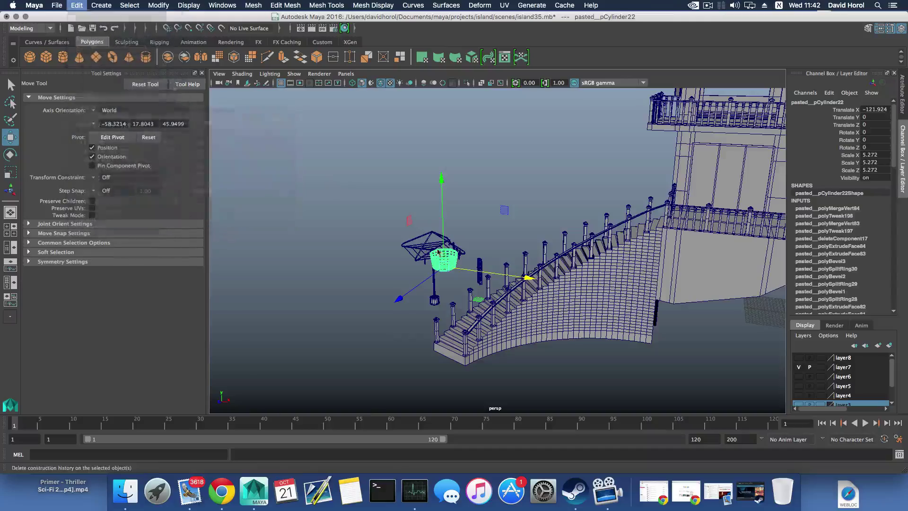
Move the basket along X to about -143.4 and make the terrain on layer1 visible
{"action": "left_click_drag", "start_coordinate": [464, 263], "coordinate": [418, 259]}
{"action": "left_click_drag", "start_coordinate": [418, 259], "coordinate": [448, 236], "text": "alt"}
{"action": "middle_click_drag", "start_coordinate": [448, 236], "coordinate": [452, 188], "text": "alt"}
{"action": "scroll", "coordinate": [837, 394], "scroll_direction": "down", "scroll_amount": 3}
{"action": "left_click", "coordinate": [799, 401]}
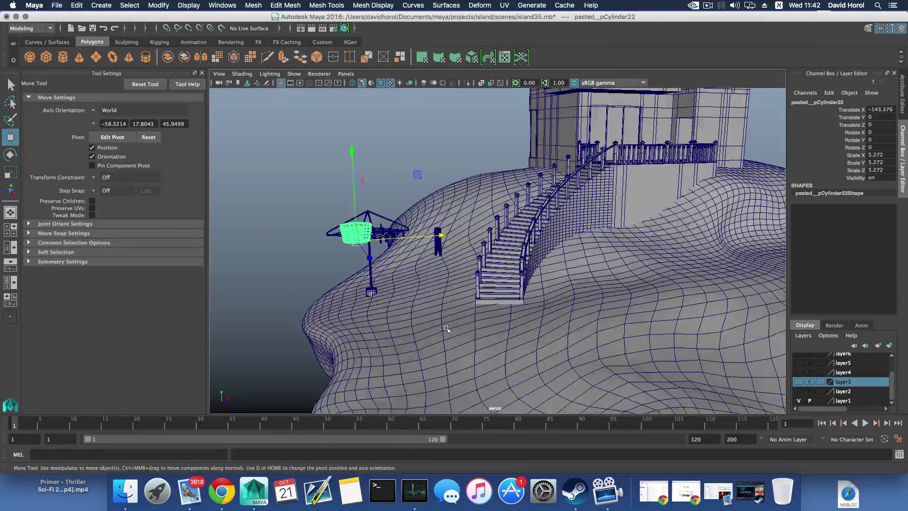
Lower the basket to about -24.7 in Y so it rests on the terrain beside the clothesline pole
{"action": "left_click_drag", "start_coordinate": [447, 330], "coordinate": [493, 213], "text": "alt"}
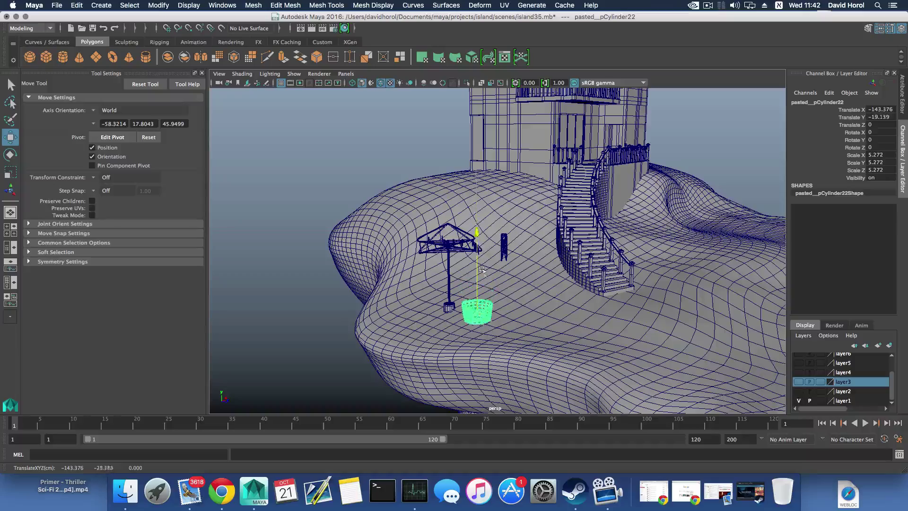
{"action": "left_click_drag", "start_coordinate": [492, 287], "coordinate": [471, 314], "text": "alt"}
{"action": "right_click_drag", "start_coordinate": [471, 314], "coordinate": [598, 318], "text": "alt"}
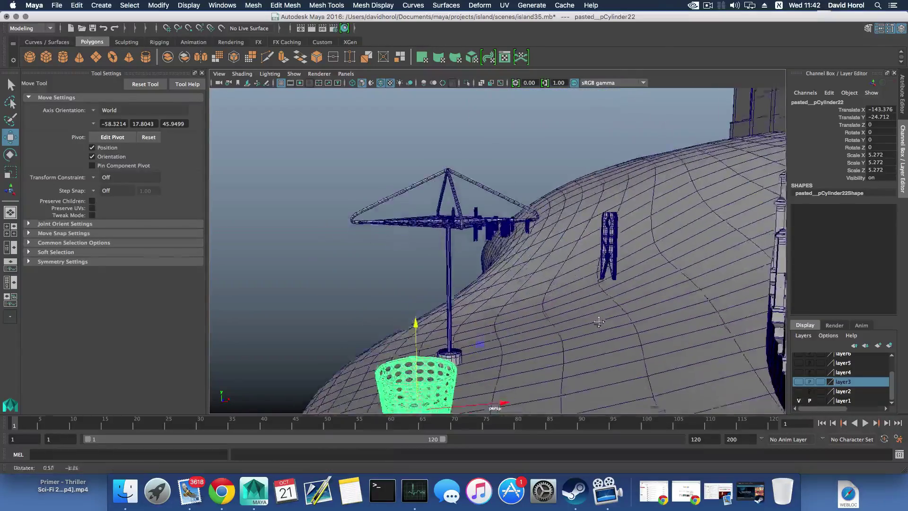
{"action": "middle_click_drag", "start_coordinate": [598, 318], "coordinate": [593, 307], "text": "alt"}
{"action": "middle_click_drag", "start_coordinate": [533, 339], "coordinate": [553, 299], "text": "alt"}
Scale the basket down uniformly to 4.417
{"action": "key", "text": "e"}
{"action": "key", "text": "r"}
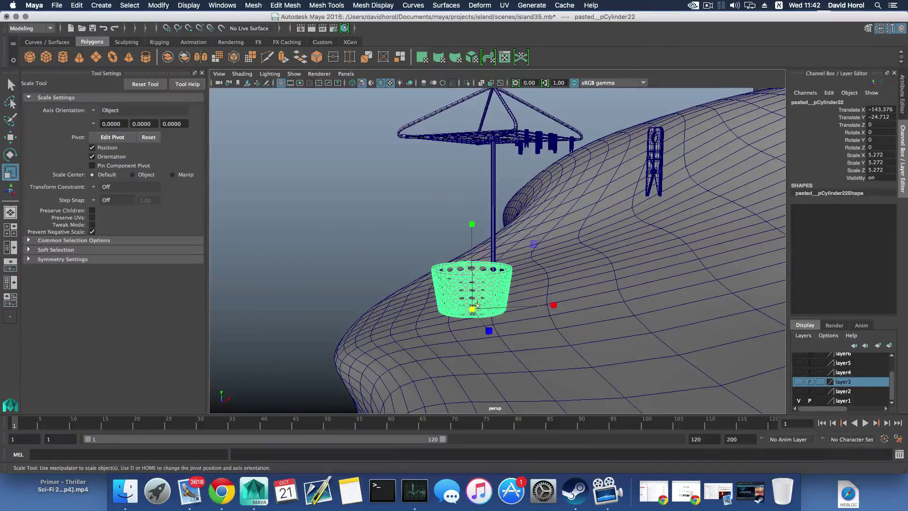
{"action": "left_click_drag", "start_coordinate": [470, 310], "coordinate": [468, 300]}
Tilt the basket about Z to 7.47 degrees and move it along Z to about -9.4
{"action": "key", "text": "e"}
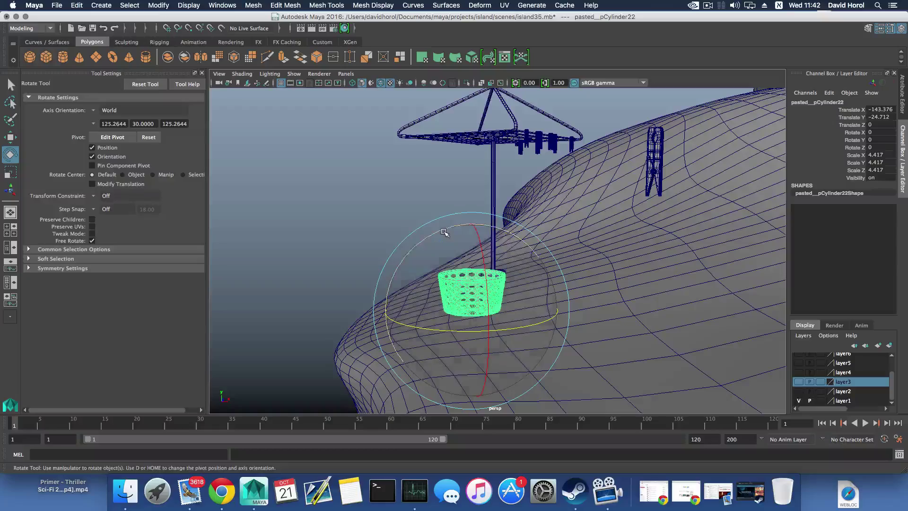
{"action": "left_click_drag", "start_coordinate": [444, 233], "coordinate": [438, 243]}
{"action": "mouse_move", "coordinate": [484, 298]}
{"action": "left_mouse_down", "text": "alt"}
{"action": "mouse_move", "coordinate": [554, 313]}
{"action": "mouse_move", "coordinate": [478, 319]}
{"action": "mouse_move", "coordinate": [476, 301]}
{"action": "left_mouse_up", "text": "alt"}
{"action": "key", "text": "w"}
Lower the basket to -25.85 in Y and tilt it about Z to about 12.5 degrees to follow the slope
{"action": "key", "text": "e"}
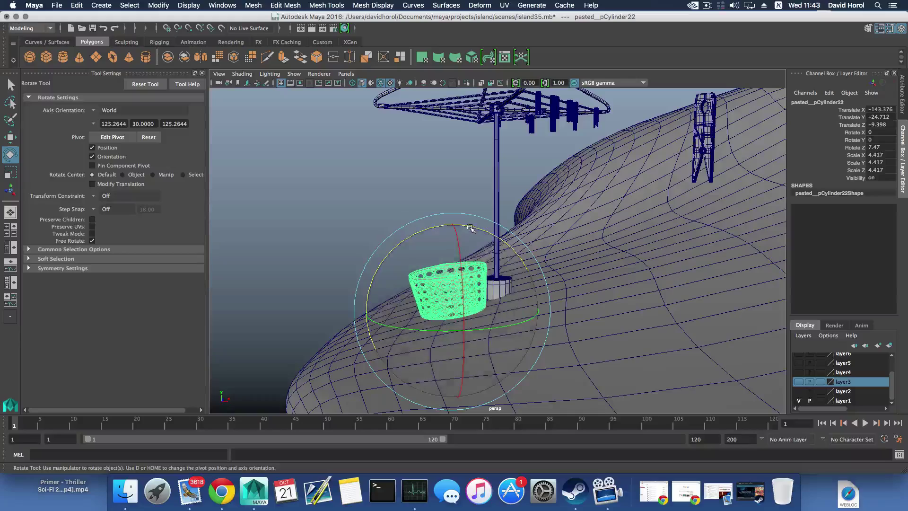
{"action": "key", "text": "w"}
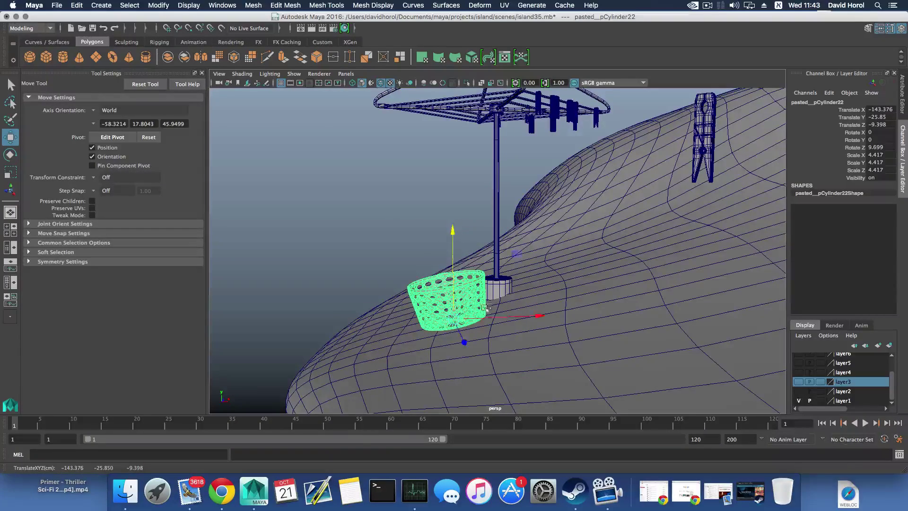
{"action": "left_click_drag", "start_coordinate": [484, 307], "coordinate": [544, 338], "text": "alt"}
{"action": "middle_click_drag", "start_coordinate": [473, 352], "coordinate": [515, 326], "text": "alt"}
{"action": "left_click_drag", "start_coordinate": [502, 336], "coordinate": [520, 293], "text": "alt"}
{"action": "key", "text": "e"}
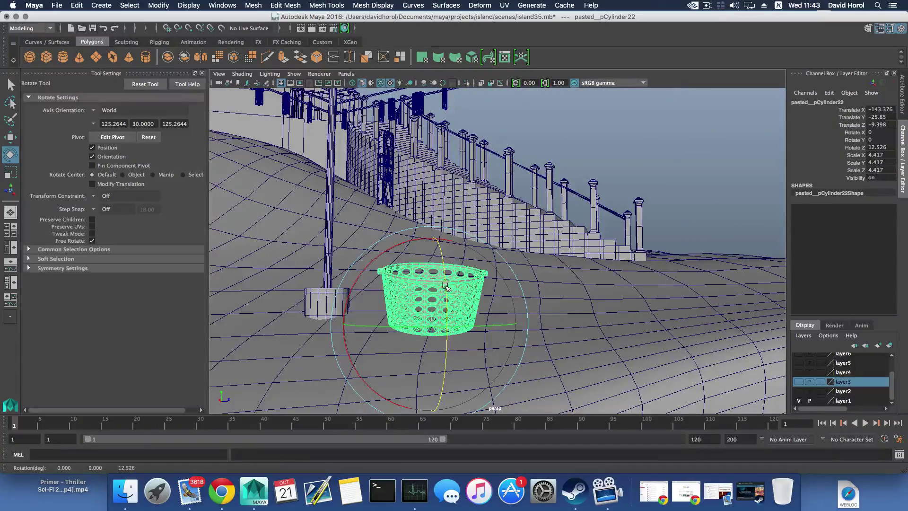
Lower the basket slightly to about -25.9 in Y so its base sits on the sloping terrain
{"action": "left_click_drag", "start_coordinate": [446, 286], "coordinate": [326, 305], "text": "alt"}
{"action": "key", "text": "w"}
{"action": "left_click_drag", "start_coordinate": [457, 249], "coordinate": [458, 252]}
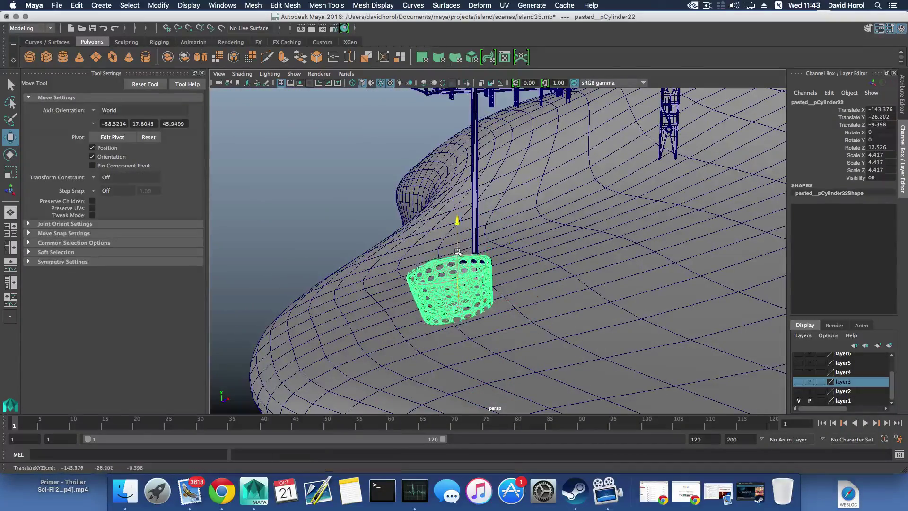
{"action": "left_click_drag", "start_coordinate": [515, 317], "coordinate": [634, 326], "text": "alt"}
{"action": "left_click_drag", "start_coordinate": [518, 352], "coordinate": [474, 306], "text": "alt"}
{"action": "right_click_drag", "start_coordinate": [475, 306], "coordinate": [508, 331], "text": "alt"}
{"action": "middle_click_drag", "start_coordinate": [448, 312], "coordinate": [504, 321], "text": "alt"}
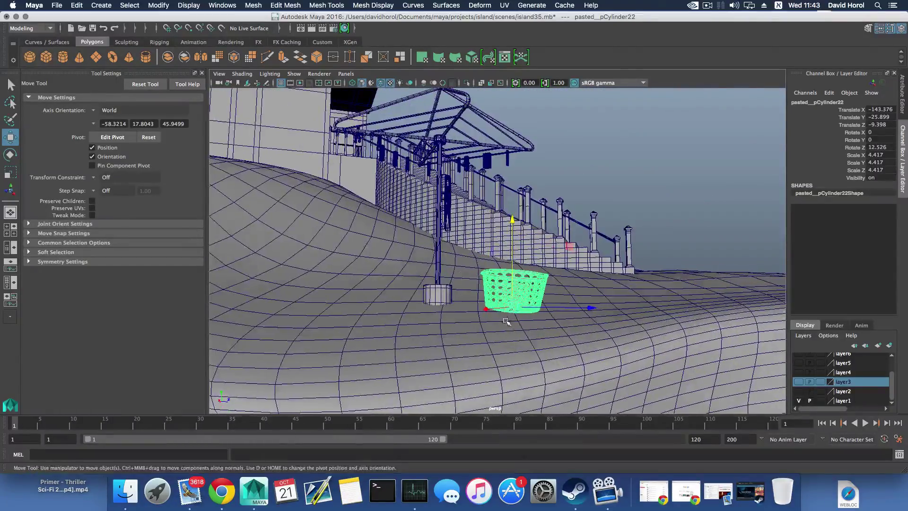
Scale the basket down uniformly to 3.848 and lower it to -25.966 in Y
{"action": "mouse_move", "coordinate": [506, 321]}
{"action": "left_mouse_down", "text": "alt"}
{"action": "mouse_move", "coordinate": [500, 355]}
{"action": "mouse_move", "coordinate": [497, 324]}
{"action": "mouse_move", "coordinate": [507, 309]}
{"action": "left_mouse_up", "text": "alt"}
{"action": "key", "text": "r"}
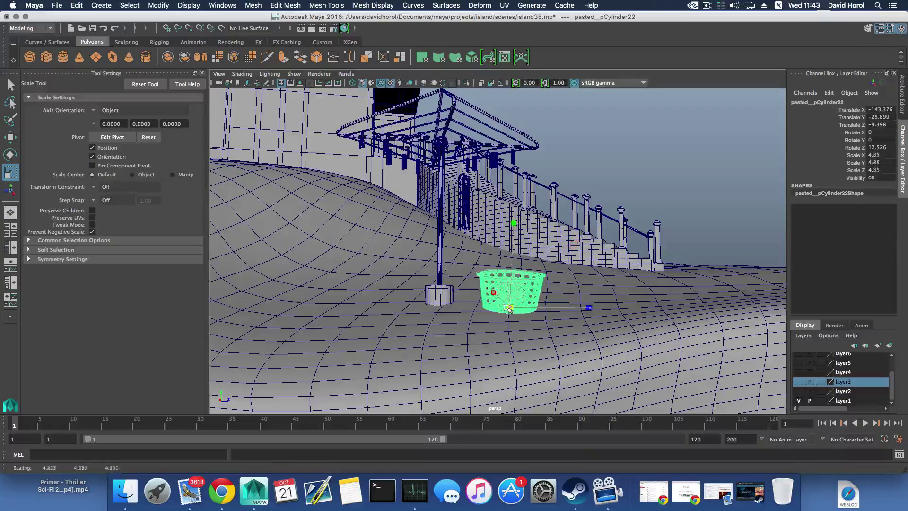
{"action": "key", "text": "w"}
{"action": "left_click_drag", "start_coordinate": [509, 258], "coordinate": [511, 255]}
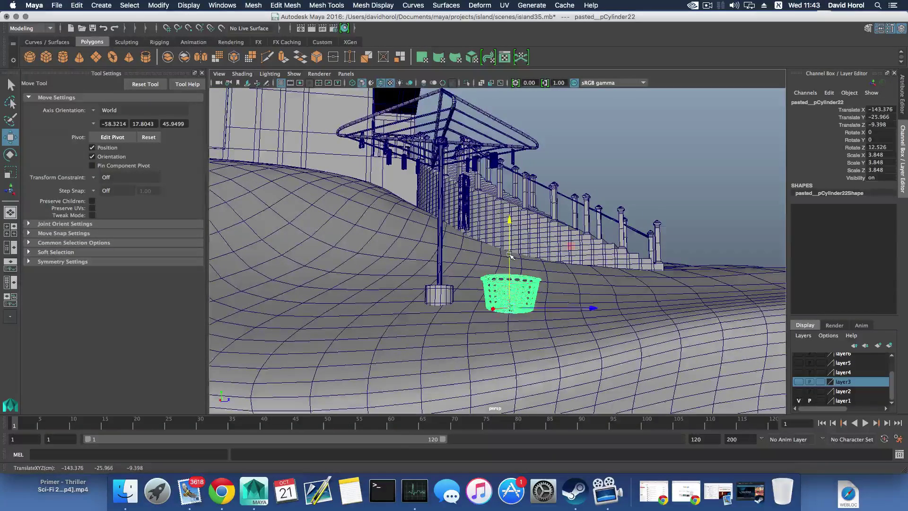
Examine up close where the basket's underside meets the terrain, with the basket in unsmoothed display
{"action": "right_click_drag", "start_coordinate": [520, 279], "coordinate": [572, 316], "text": "alt"}
{"action": "middle_click_drag", "start_coordinate": [570, 316], "coordinate": [541, 262], "text": "alt"}
{"action": "right_click_drag", "start_coordinate": [501, 281], "coordinate": [538, 328], "text": "alt"}
{"action": "left_click_drag", "start_coordinate": [538, 328], "coordinate": [493, 311], "text": "alt"}
{"action": "right_click_drag", "start_coordinate": [495, 312], "coordinate": [567, 363], "text": "alt"}
{"action": "left_click_drag", "start_coordinate": [537, 341], "coordinate": [516, 316], "text": "alt"}
{"action": "key", "text": "1"}
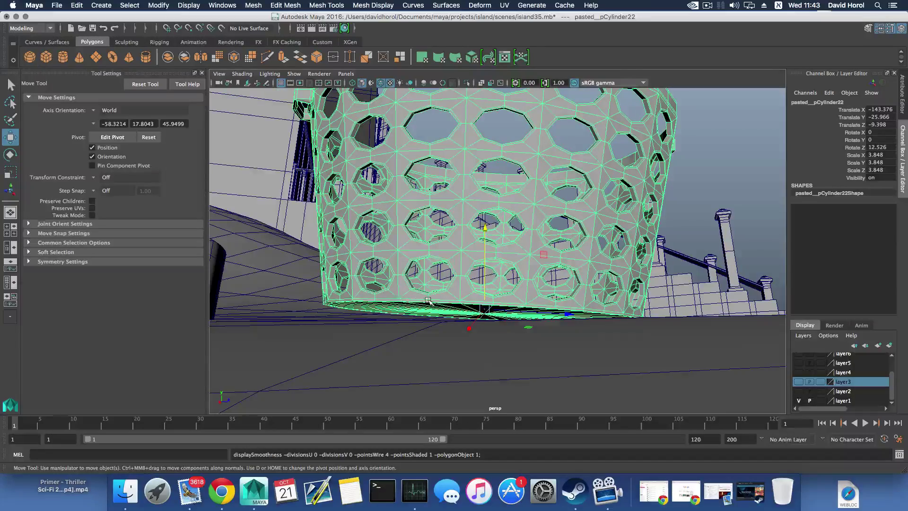
{"action": "scroll", "coordinate": [433, 306], "scroll_direction": "up", "scroll_amount": 10}
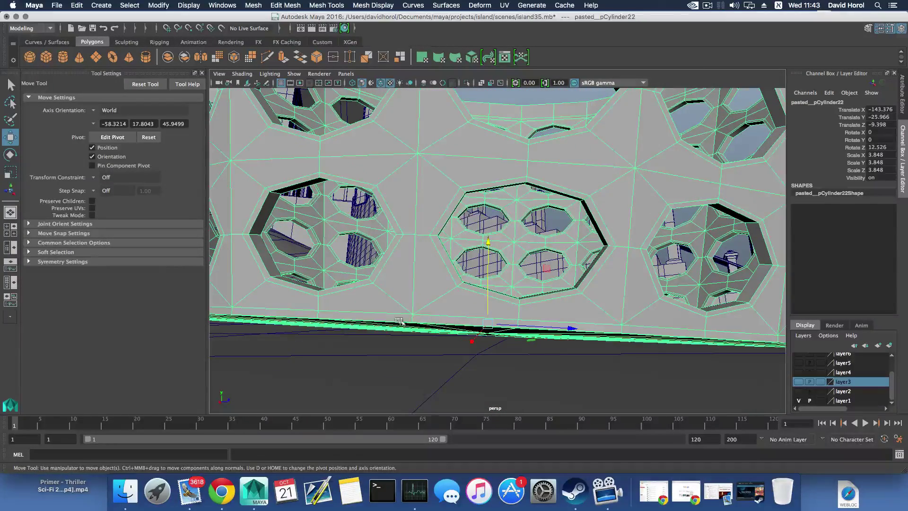
{"action": "scroll", "coordinate": [463, 321], "scroll_direction": "down", "scroll_amount": 10}
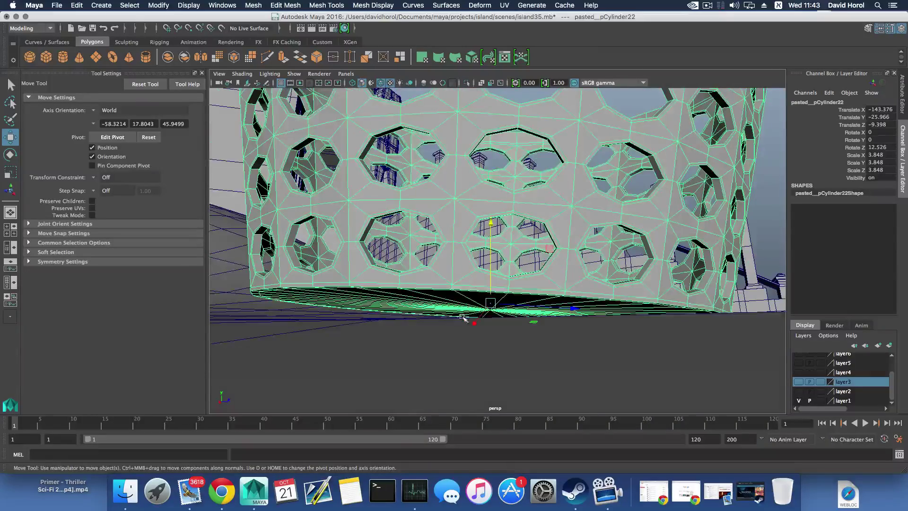
{"action": "left_click_drag", "start_coordinate": [479, 323], "coordinate": [444, 272], "text": "alt"}
Tilt the basket to about -4.1, 1.0 and 15.1 degrees in X, Y and Z, and lower it to -25.984 in Y
{"action": "key", "text": "e"}
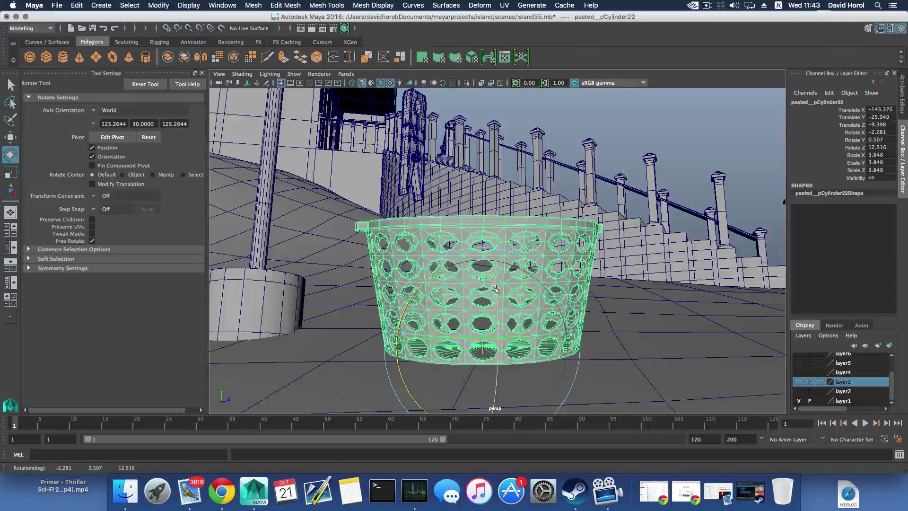
{"action": "mouse_move", "coordinate": [494, 289]}
{"action": "left_mouse_down"}
{"action": "mouse_move", "coordinate": [480, 286]}
{"action": "mouse_move", "coordinate": [485, 260]}
{"action": "mouse_move", "coordinate": [456, 277]}
{"action": "mouse_move", "coordinate": [476, 281]}
{"action": "mouse_move", "coordinate": [476, 322]}
{"action": "mouse_move", "coordinate": [489, 284]}
{"action": "left_mouse_up"}
{"action": "key", "text": "w"}
{"action": "key", "text": "e"}
{"action": "scroll", "coordinate": [494, 285], "scroll_direction": "down", "scroll_amount": 4}
{"action": "scroll", "coordinate": [476, 322], "scroll_direction": "down", "scroll_amount": 10}
Save the current island scene with the fitted basket under its existing file name
{"action": "left_click", "coordinate": [57, 6]}
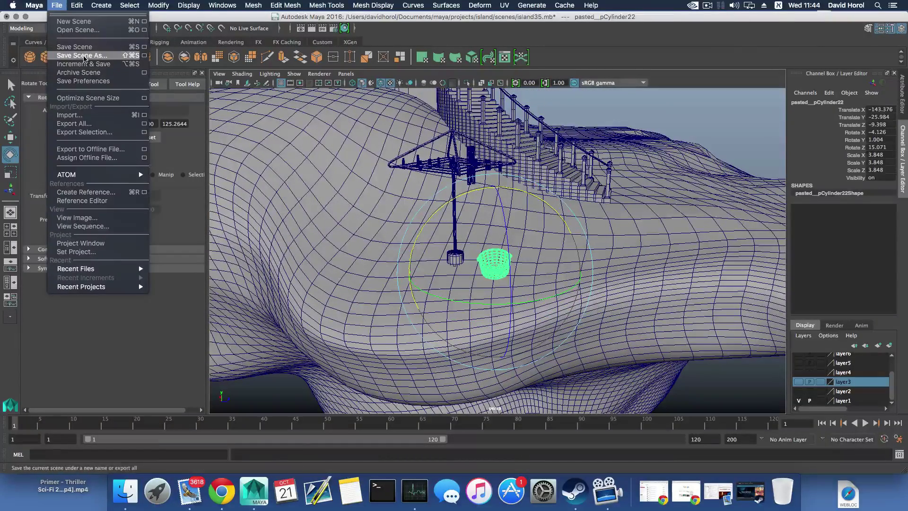
{"action": "left_click", "coordinate": [74, 47]}
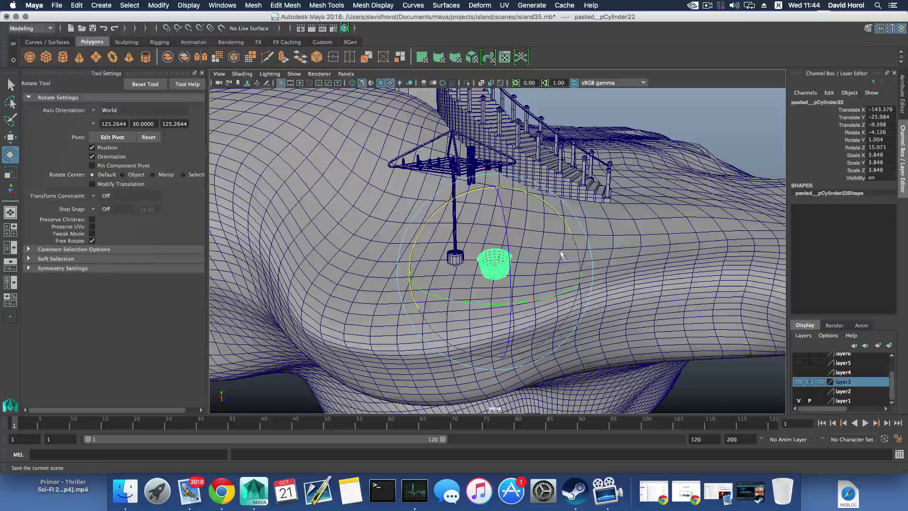
{"action": "left_click_drag", "start_coordinate": [537, 232], "coordinate": [483, 242], "text": "alt"}
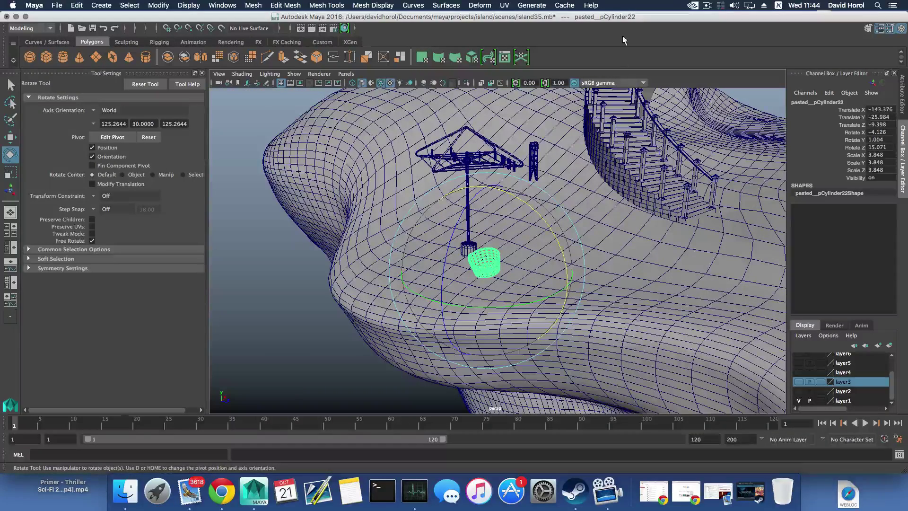